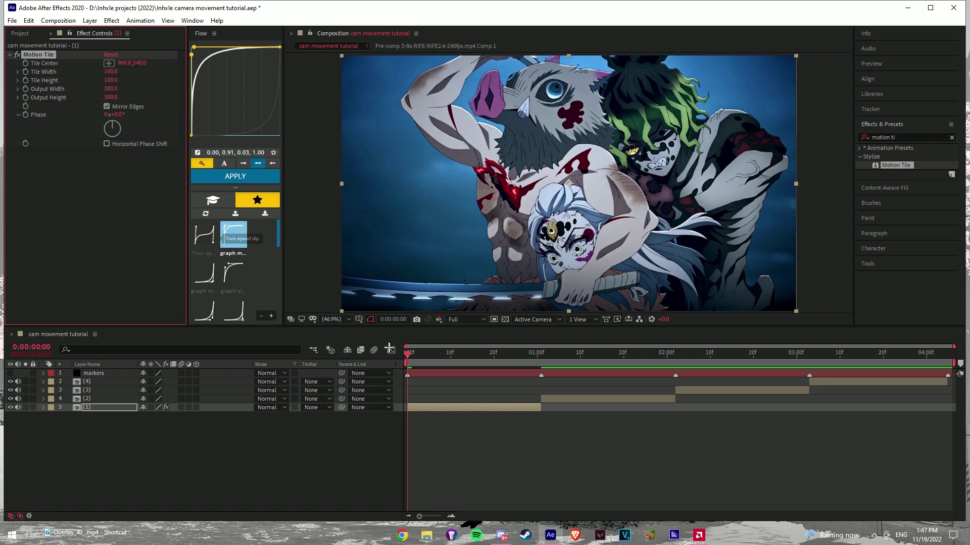
# Paste the Motion Tile effect from clip (1) onto clips (2), (3) and (4)
pyautogui.moveTo(410, 356); pyautogui.dragTo(406, 356)
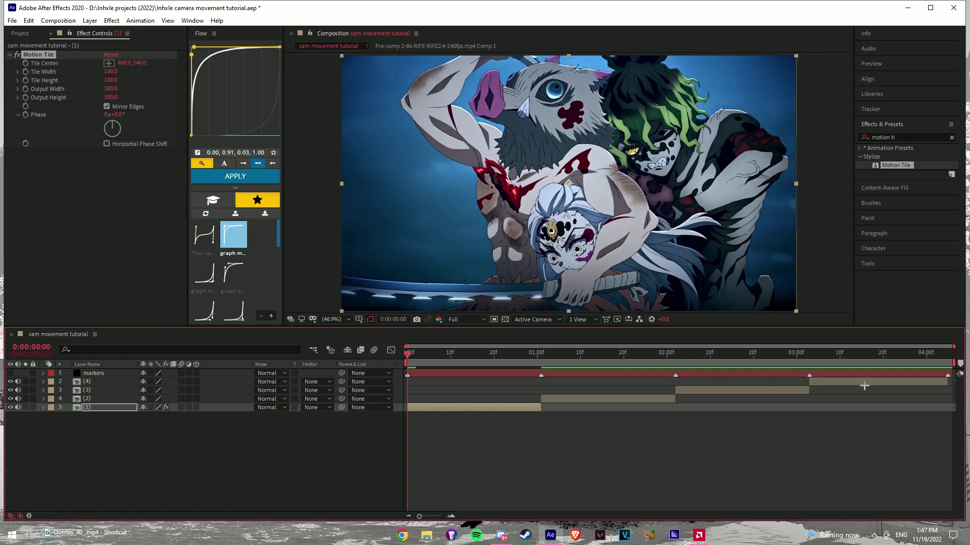
pyautogui.keyDown('shift'); pyautogui.click(876, 383); pyautogui.keyUp('shift')
pyautogui.hotkey('ctrl', 'v')
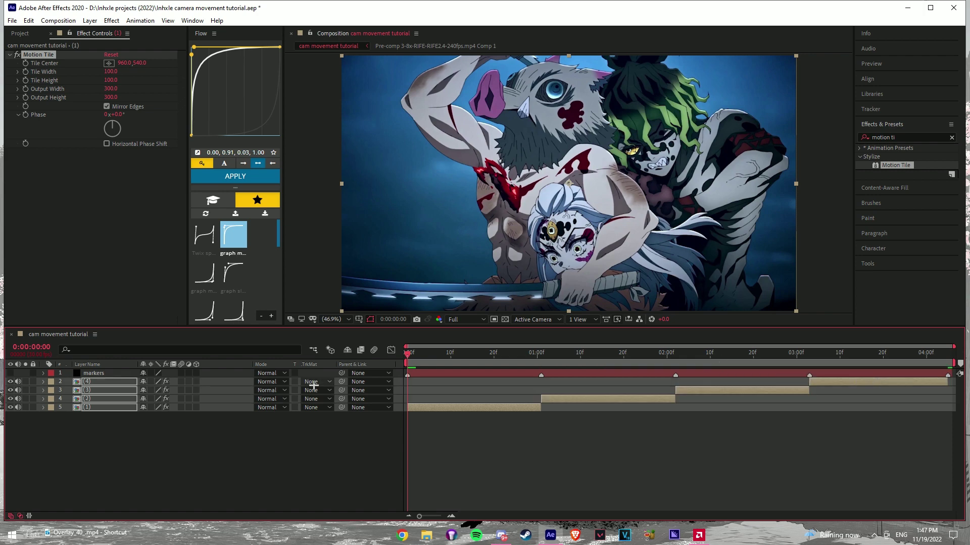
# Check the Motion Tile settings on each of the pasted clips
pyautogui.click(592, 458)
pyautogui.click(635, 399)
pyautogui.click(737, 383)
pyautogui.click(885, 381)
pyautogui.click(743, 396)
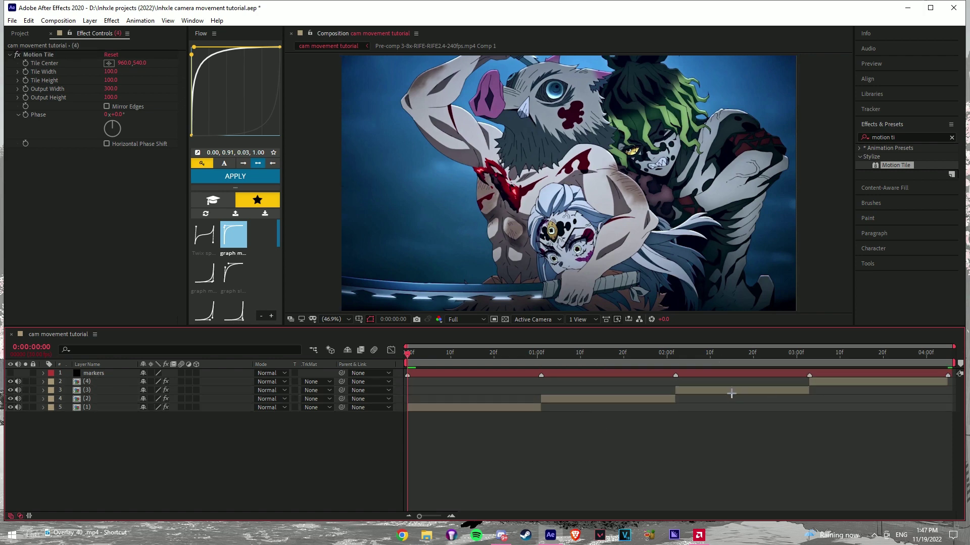
pyautogui.click(730, 391)
pyautogui.click(594, 406)
pyautogui.click(580, 400)
pyautogui.click(478, 437)
# Add a new camera layer to the composition
pyautogui.rightClick(402, 382)
pyautogui.moveTo(446, 390)
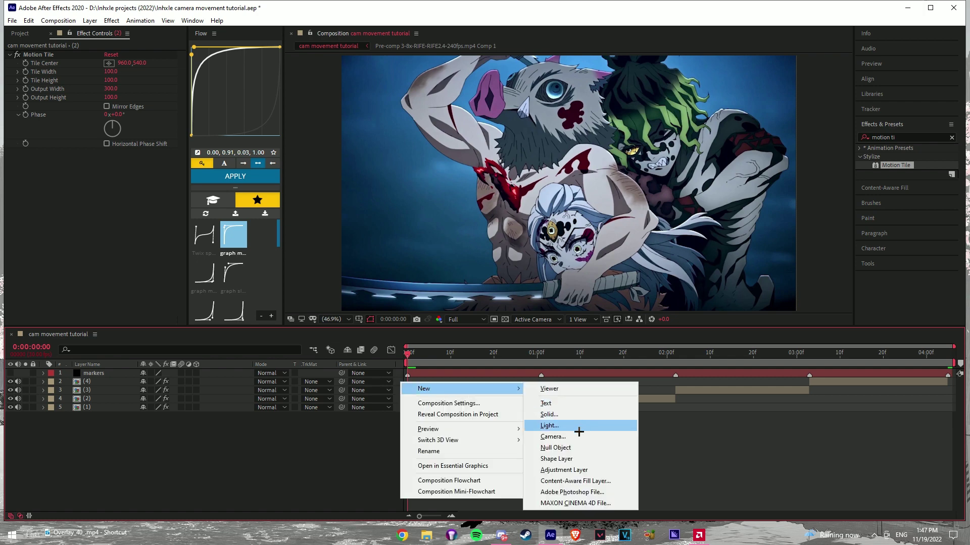
pyautogui.click(580, 432)
pyautogui.click(588, 376)
pyautogui.click(558, 309)
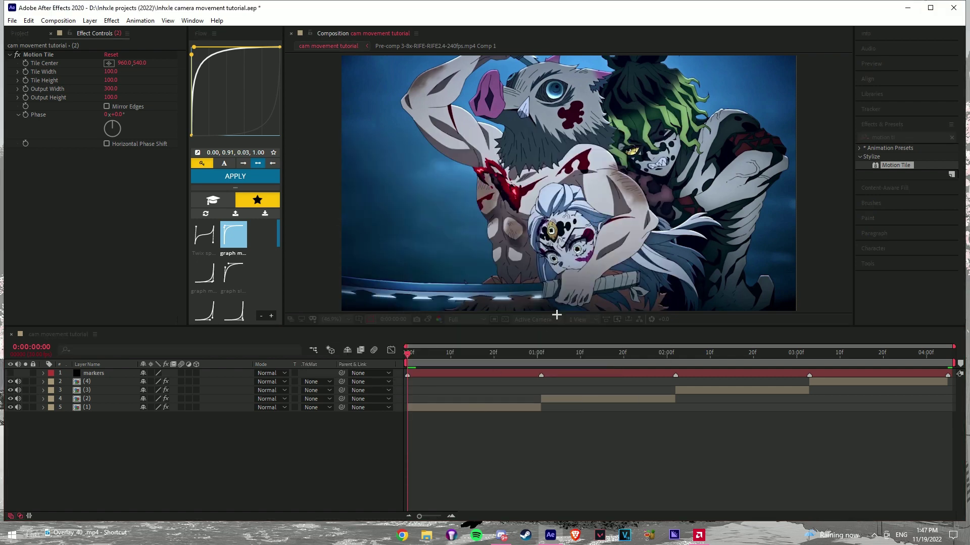
# Add three null objects above the camera layer
pyautogui.rightClick(410, 385)
pyautogui.moveTo(444, 381)
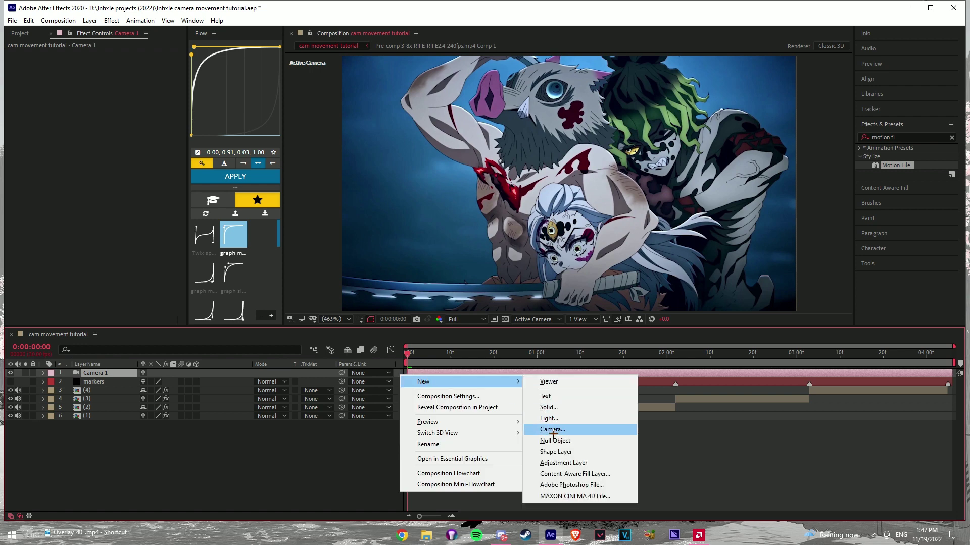
pyautogui.click(555, 441)
pyautogui.rightClick(399, 372)
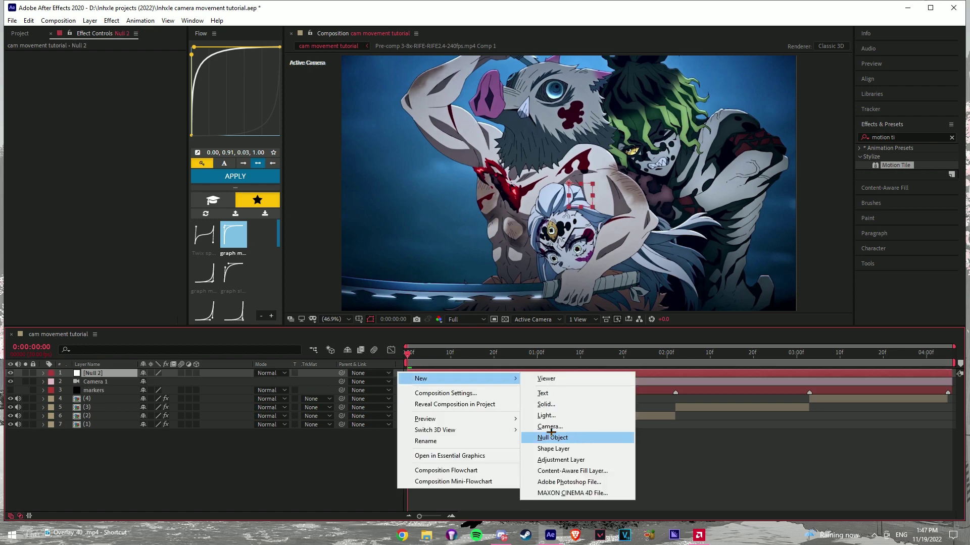
pyautogui.click(560, 437)
pyautogui.rightClick(399, 374)
pyautogui.click(554, 439)
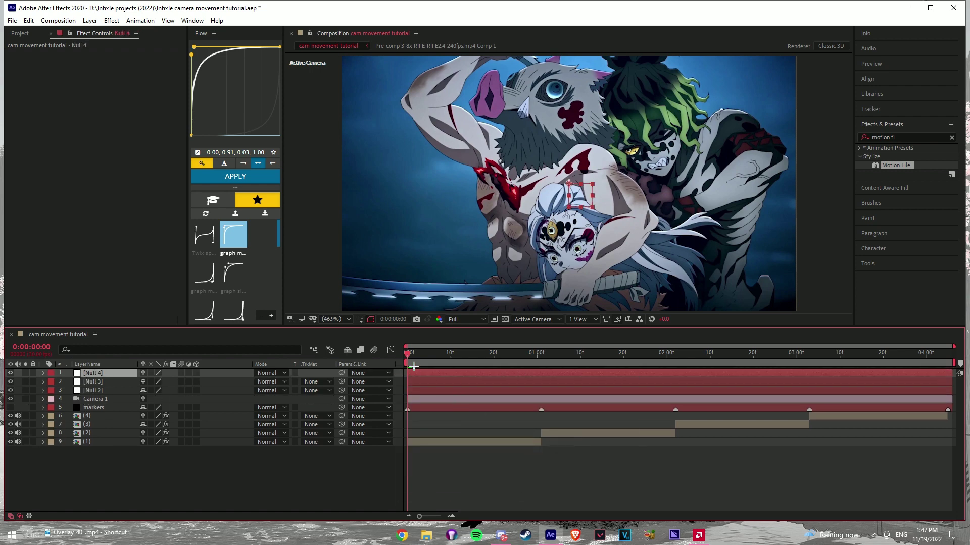
# Split the camera and its three nulls at 0:00:01:01 and move the later parts directly above clip (2)
pyautogui.moveTo(407, 355); pyautogui.dragTo(541, 380)
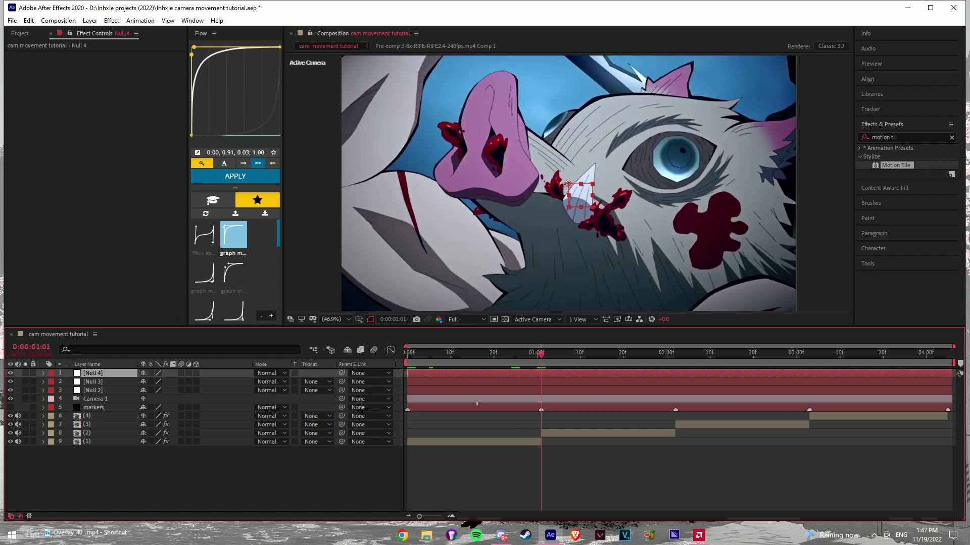
pyautogui.keyDown('shift'); pyautogui.click(548, 397); pyautogui.keyUp('shift')
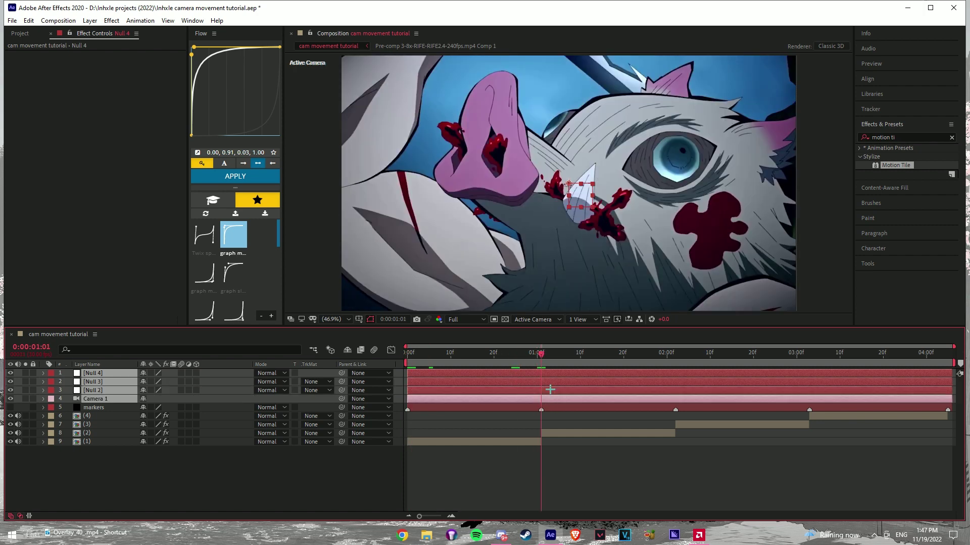
pyautogui.hotkey('ctrl', 'shift', 'd')
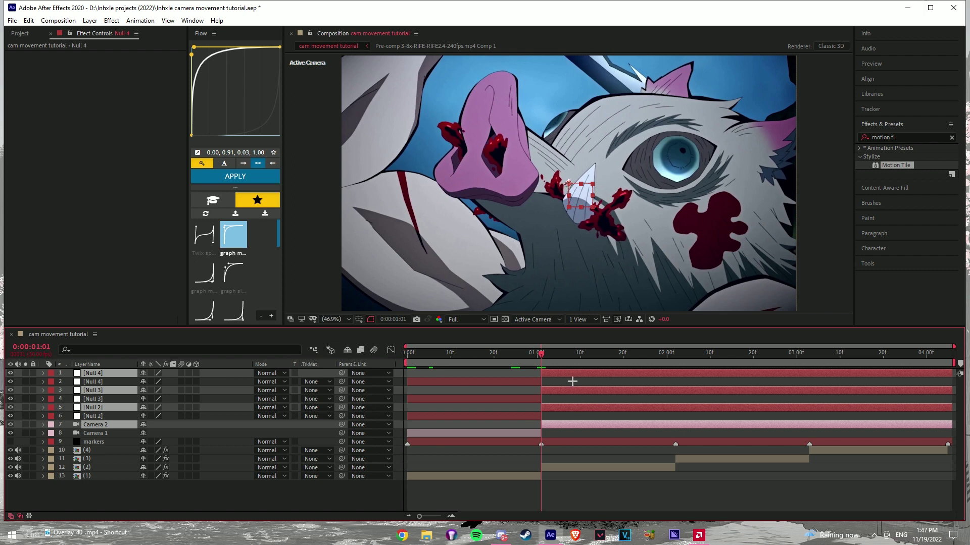
pyautogui.moveTo(572, 377); pyautogui.dragTo(568, 458)
pyautogui.moveTo(106, 424); pyautogui.dragTo(150, 427)
# Move Camera 1 and its three nulls directly above clip (1) in the layer stack
pyautogui.click(521, 400)
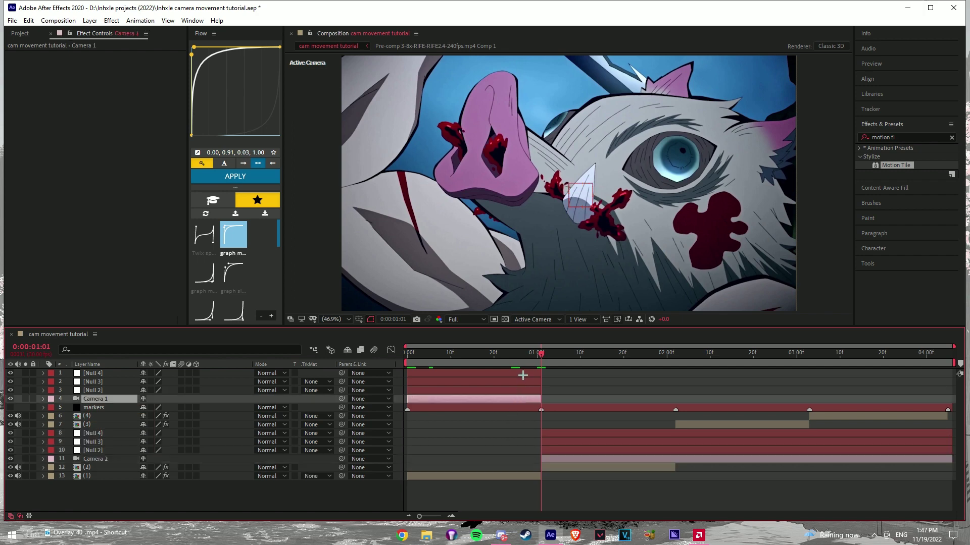
pyautogui.keyDown('shift'); pyautogui.click(523, 375); pyautogui.keyUp('shift')
pyautogui.moveTo(120, 396); pyautogui.dragTo(120, 475)
# Split Camera 2 and its three nulls at 0:00:02:02 and move the later parts directly above clip (3)
pyautogui.moveTo(543, 356); pyautogui.dragTo(683, 418)
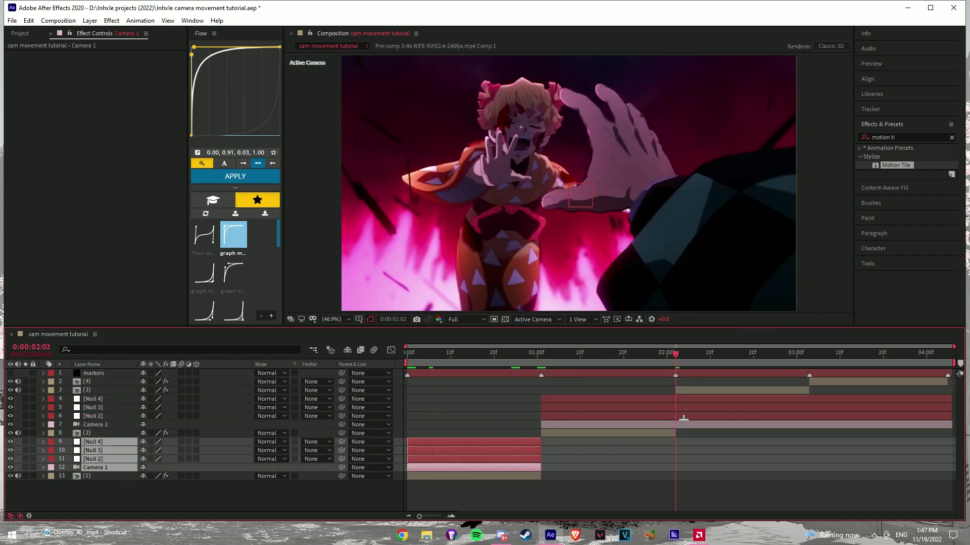
pyautogui.click(683, 424)
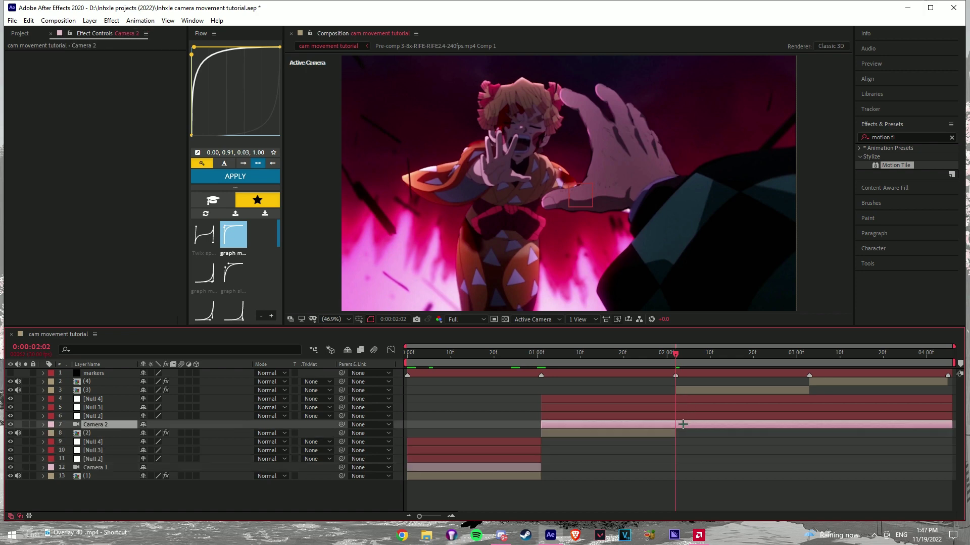
pyautogui.keyDown('shift'); pyautogui.click(686, 398); pyautogui.keyUp('shift')
pyautogui.hotkey('ctrl', 'shift', 'd')
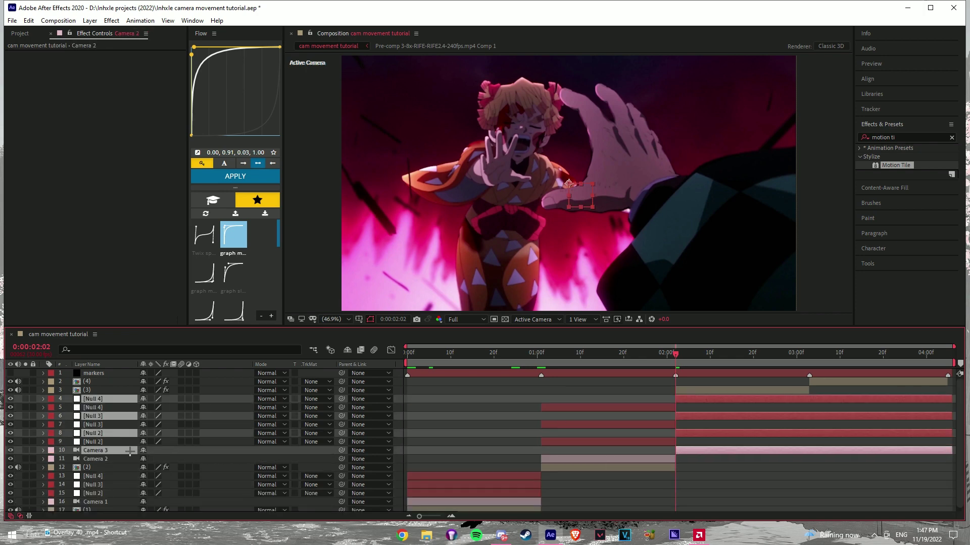
pyautogui.moveTo(130, 451); pyautogui.dragTo(122, 386)
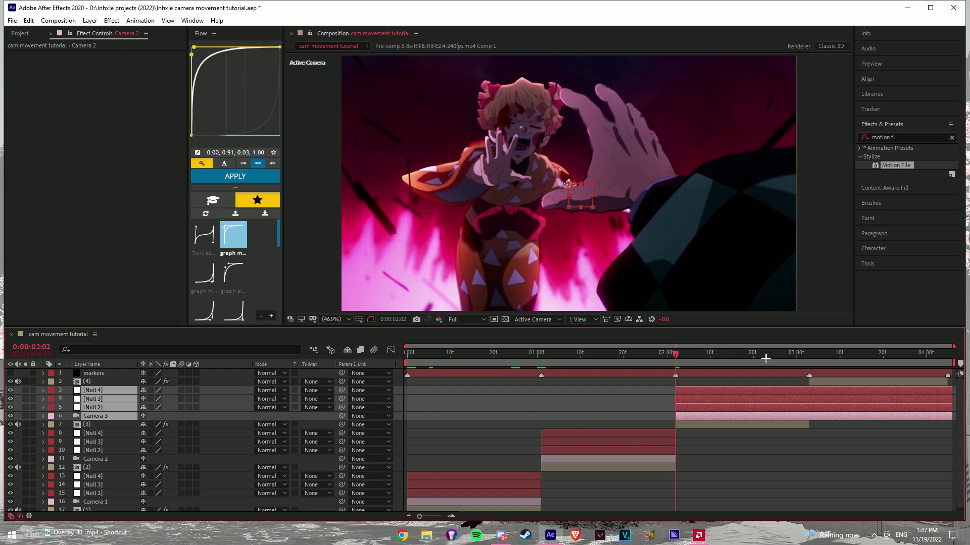
# Split Camera 3 and its nulls at 0:00:03:03, placing the later parts above clip (4) and ending with that clip
pyautogui.moveTo(766, 358); pyautogui.dragTo(812, 362)
pyautogui.hotkey('ctrl', 'shift', 'd')
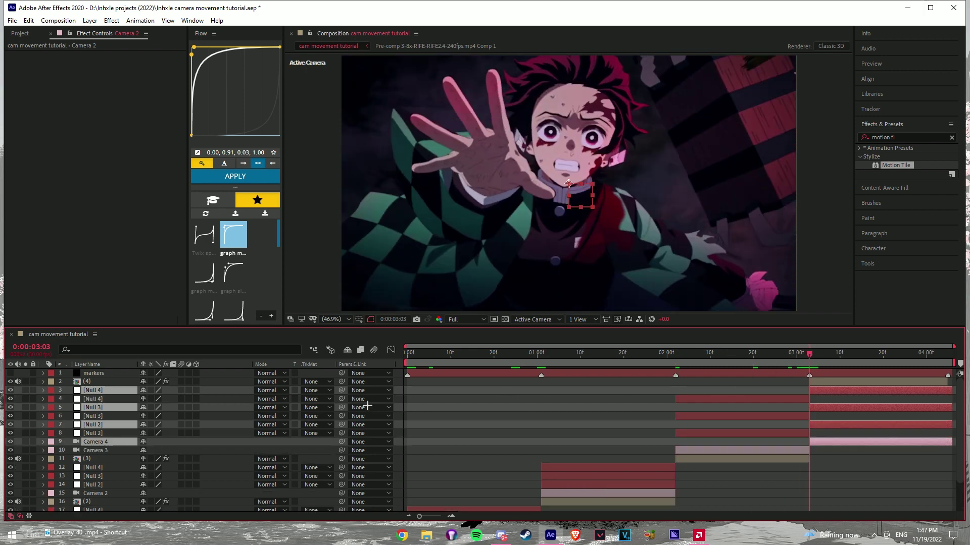
pyautogui.moveTo(129, 437); pyautogui.dragTo(133, 379)
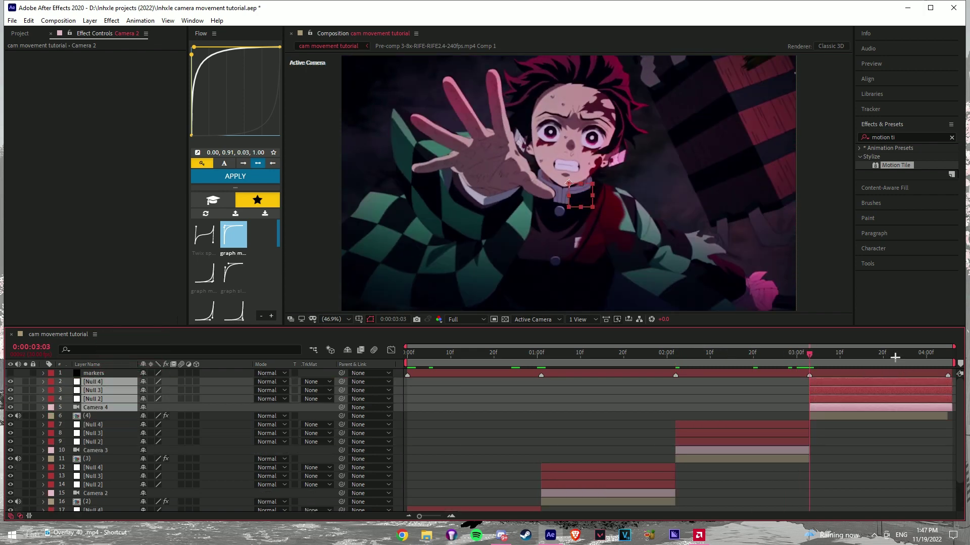
pyautogui.moveTo(865, 356); pyautogui.dragTo(407, 356)
# For the first clip group, parent clip (1) to Camera 1, Camera 1 to Null 2, Null 2 to Null 3, and Null 3 to Null 4
pyautogui.click(520, 355)
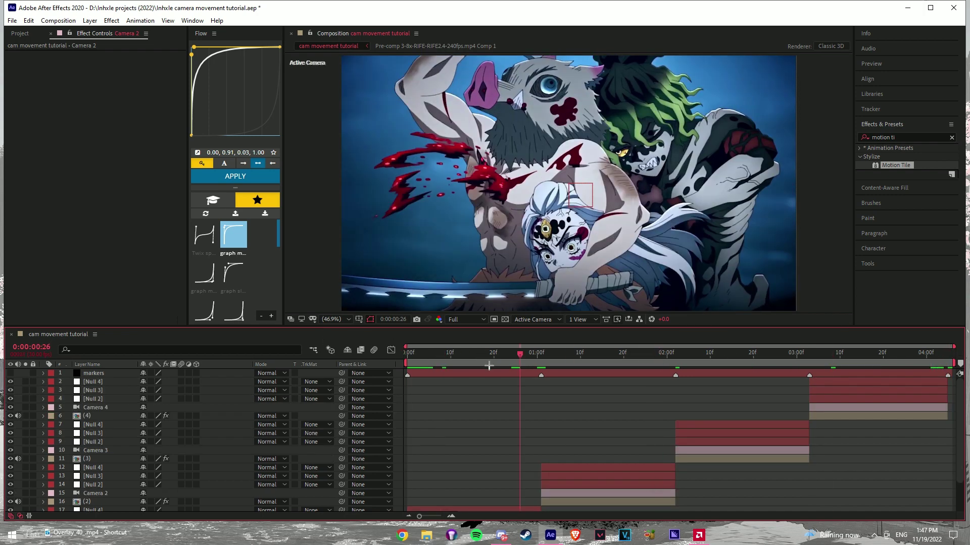
pyautogui.scroll(-5, 480, 450)
pyautogui.click(424, 499)
pyautogui.click(424, 506)
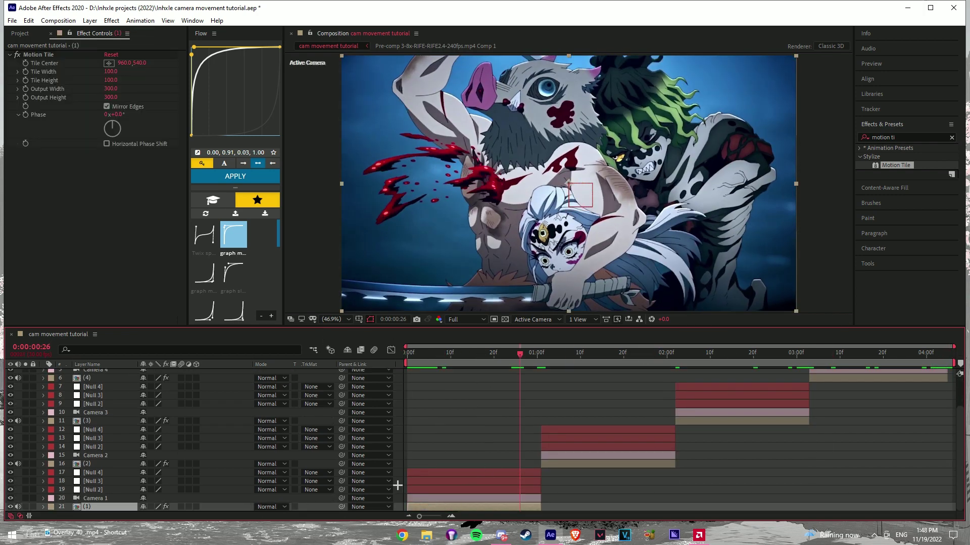
pyautogui.click(115, 498)
pyautogui.click(103, 506)
pyautogui.click(103, 489)
pyautogui.click(103, 473)
pyautogui.click(111, 498)
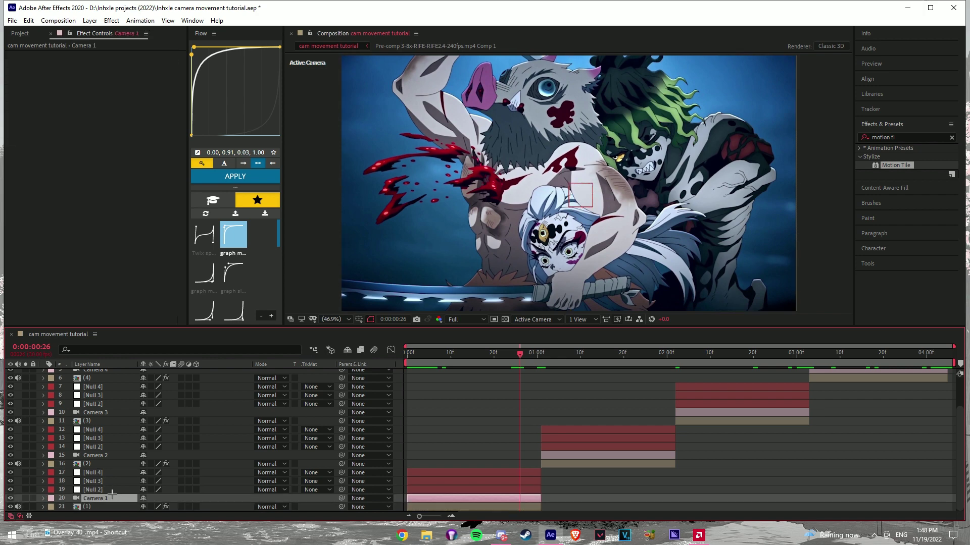
pyautogui.moveTo(341, 498); pyautogui.dragTo(342, 473)
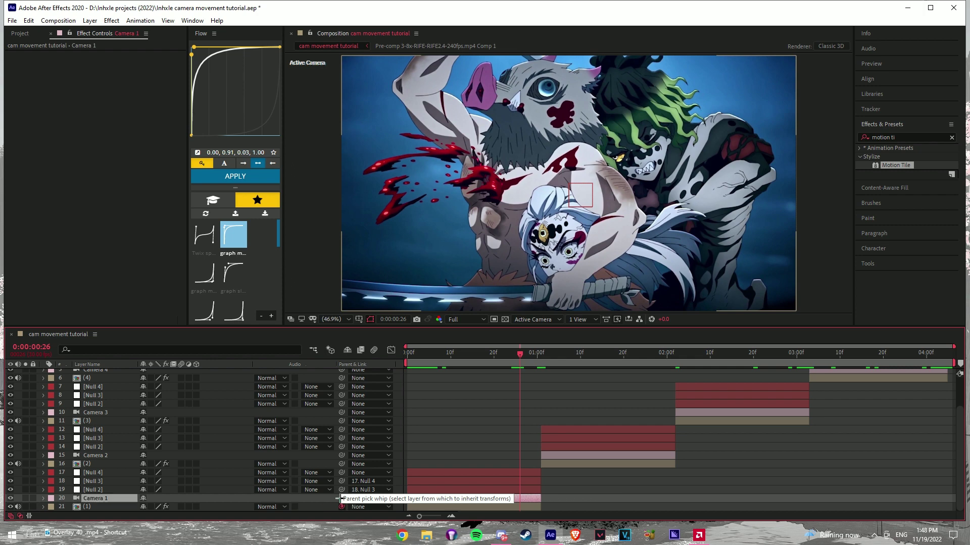
pyautogui.moveTo(340, 499); pyautogui.dragTo(339, 499)
# For the second clip group, build the parent chain from clip (2) through Camera 2, Null 2 and Null 3 to Null 4
pyautogui.press('Home')
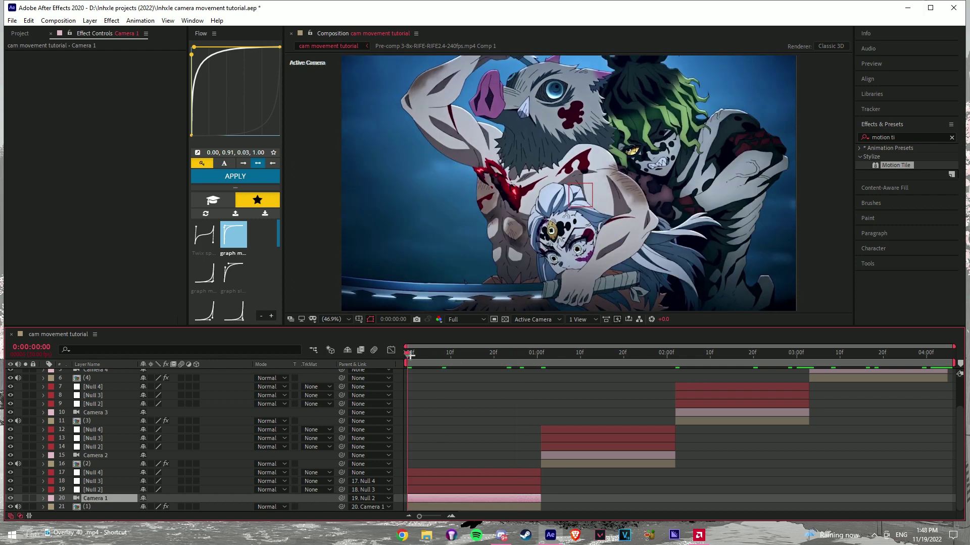
pyautogui.moveTo(410, 355); pyautogui.dragTo(559, 354)
pyautogui.click(557, 463)
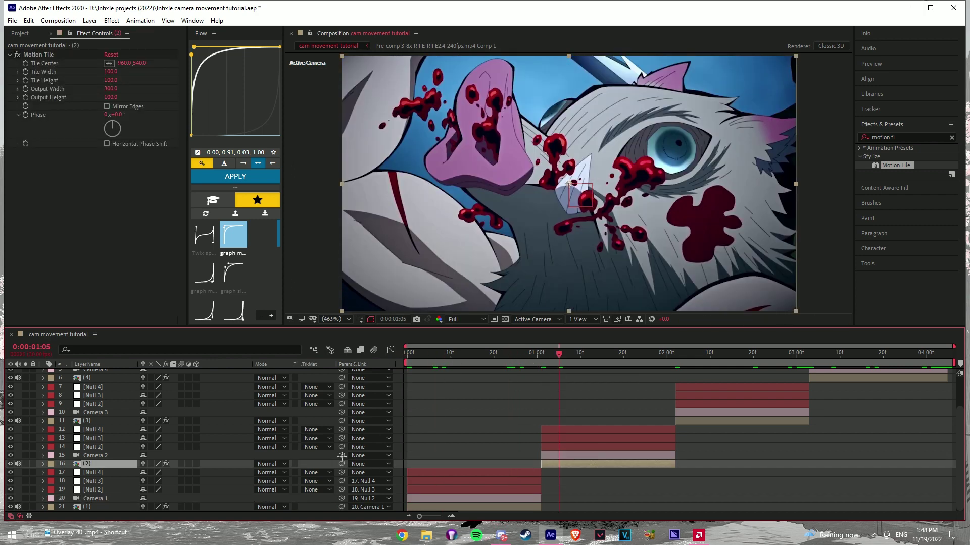
pyautogui.moveTo(342, 456); pyautogui.dragTo(341, 439)
pyautogui.moveTo(341, 438); pyautogui.dragTo(342, 430)
pyautogui.moveTo(342, 463); pyautogui.dragTo(343, 455)
# For the third clip group, build the parent chain from clip (3) through Camera 3, Null 2 and Null 3 to Null 4
pyautogui.click(700, 414)
pyautogui.moveTo(342, 412); pyautogui.dragTo(341, 395)
pyautogui.moveTo(342, 395); pyautogui.dragTo(341, 387)
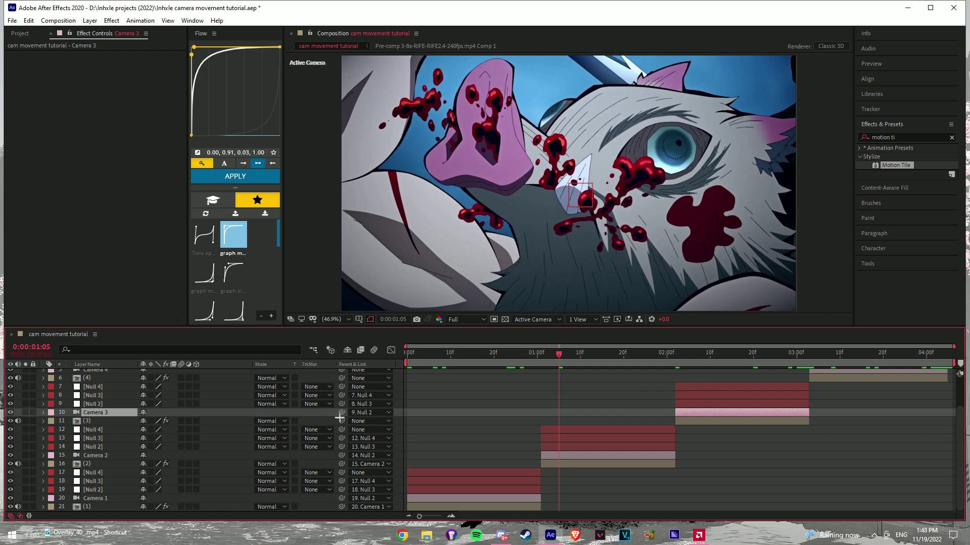
pyautogui.moveTo(342, 422); pyautogui.dragTo(343, 383)
# For the fourth clip group, build the parent chain from clip (4) through Camera 4, Null 2 and Null 3 to Null 4
pyautogui.scroll(1, 822, 408)
pyautogui.click(828, 395)
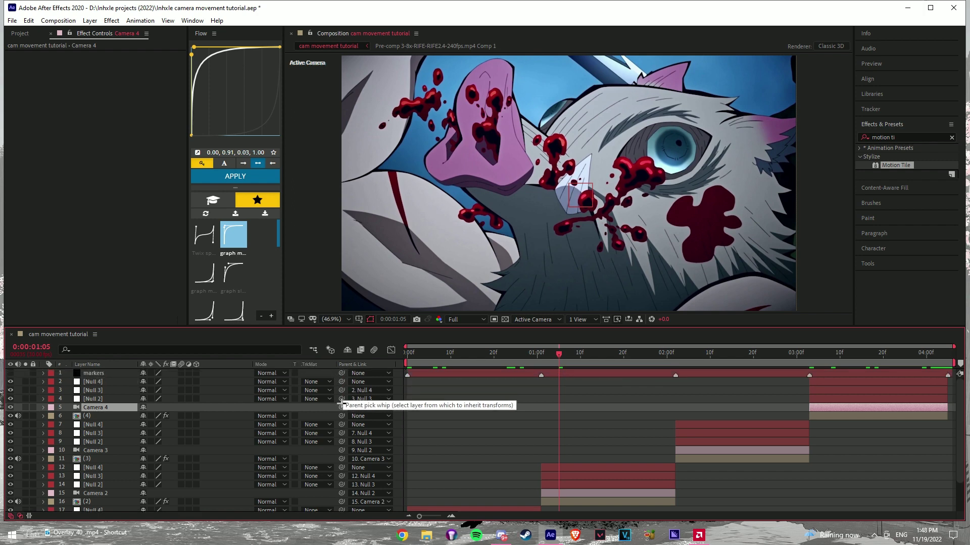
pyautogui.moveTo(341, 416); pyautogui.dragTo(341, 407)
# Try scaling the first clip group's Null 4 up to 140% at 0:00:00:10 and restore its original scale
pyautogui.scroll(-3, 568, 377)
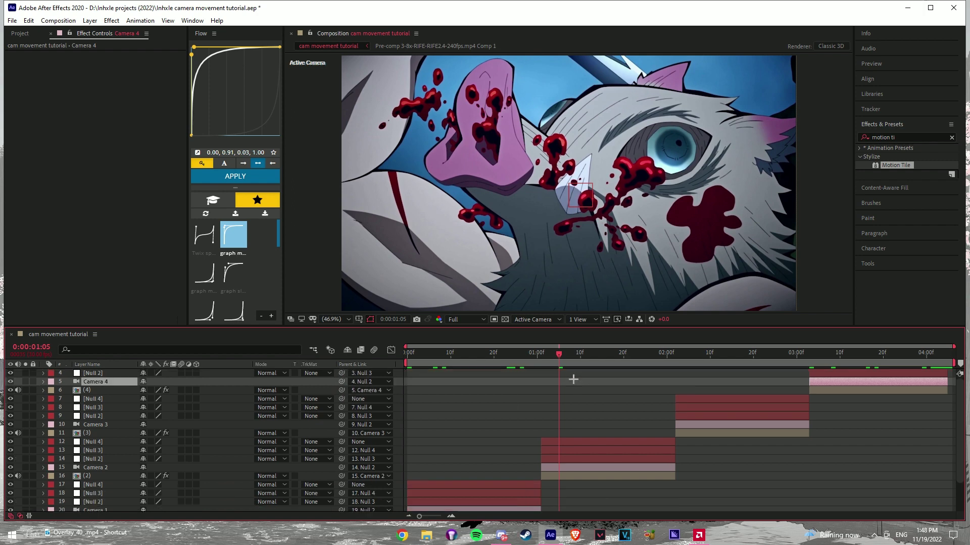
pyautogui.press('Home')
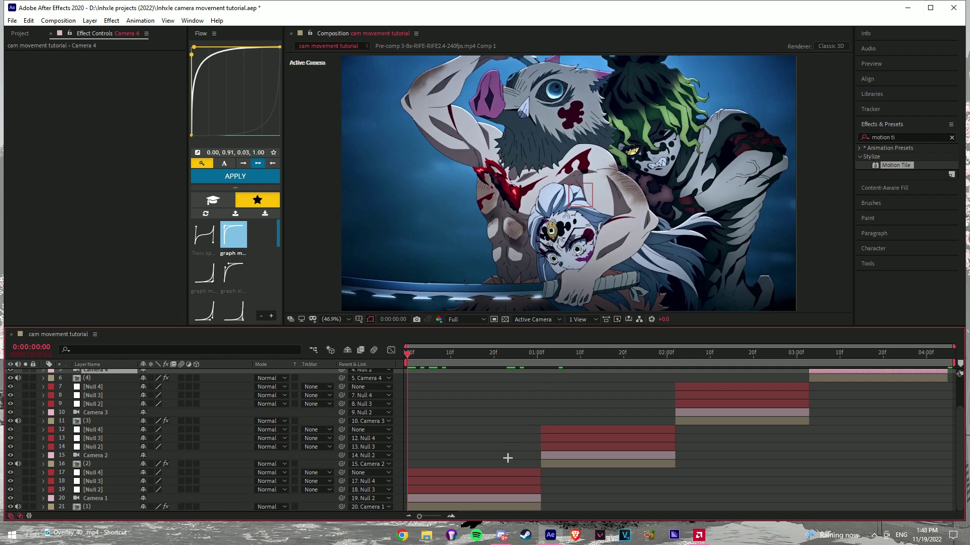
pyautogui.click(454, 507)
pyautogui.click(460, 481)
pyautogui.click(497, 471)
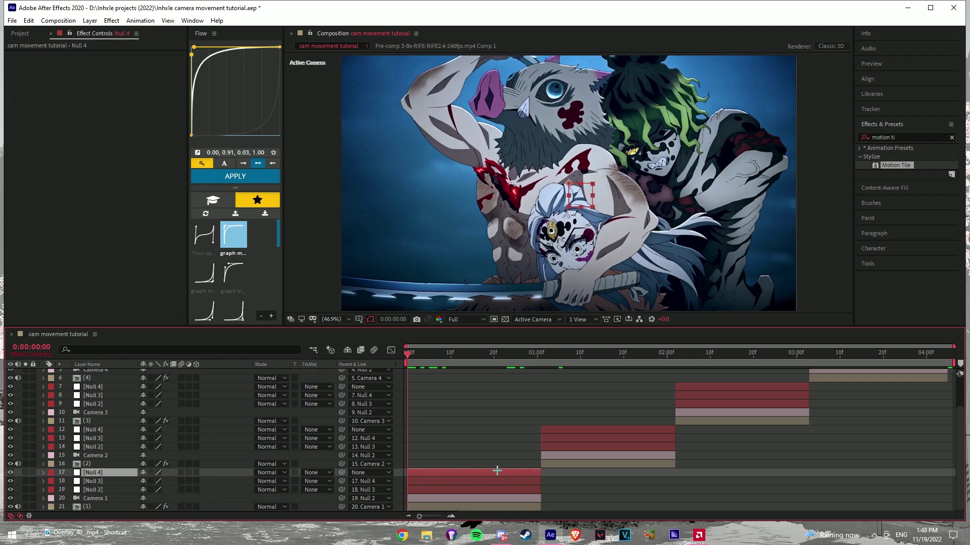
pyautogui.hotkey('shift', 'pagedown')
pyautogui.press('s')
pyautogui.moveTo(158, 481)
pyautogui.mouseDown()
pyautogui.moveTo(182, 482)
pyautogui.moveTo(171, 481)
pyautogui.mouseUp()
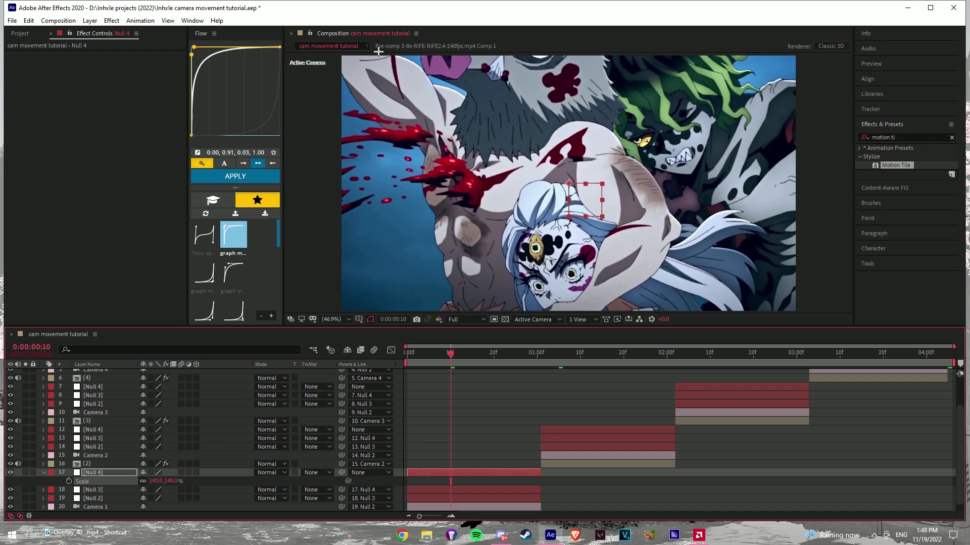
pyautogui.moveTo(167, 484); pyautogui.dragTo(155, 484)
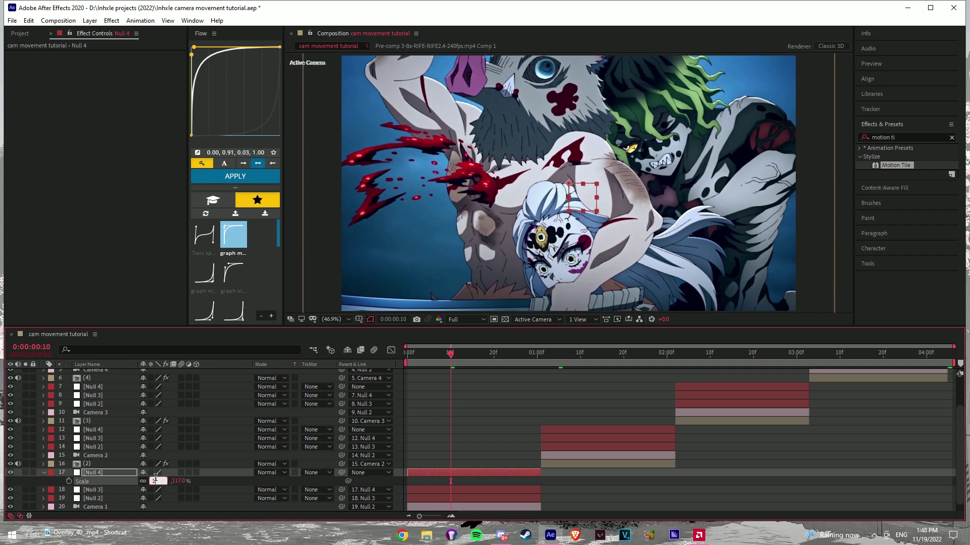
pyautogui.press('Return')
pyautogui.click(43, 472)
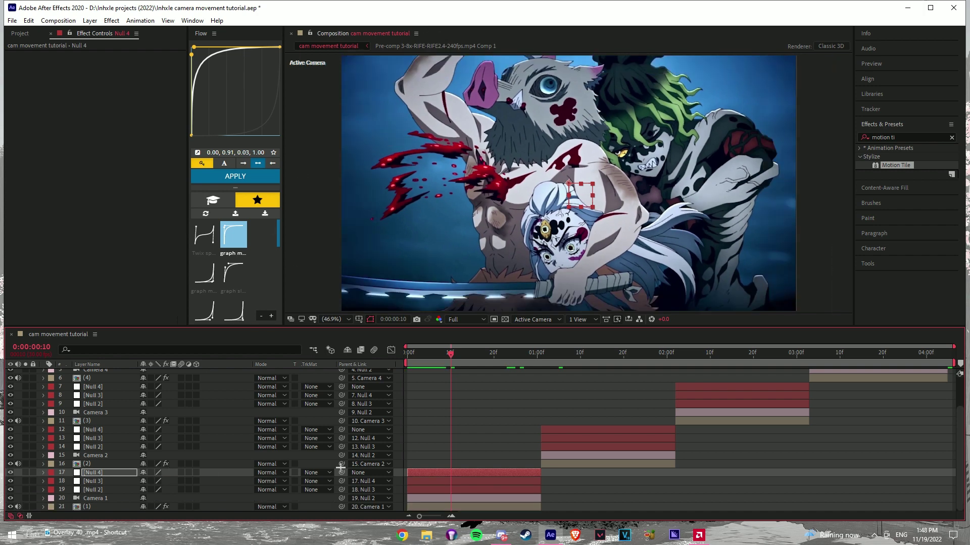
pyautogui.click(436, 490)
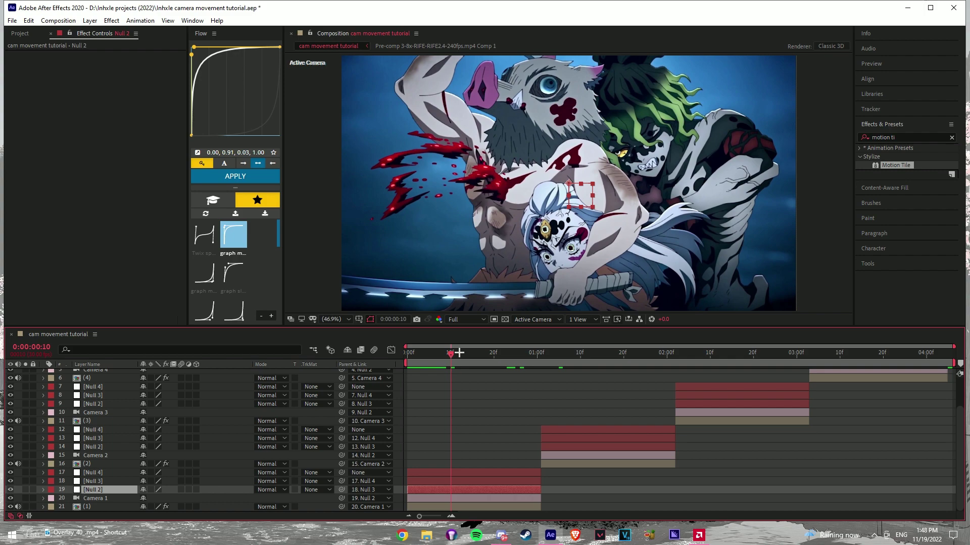
pyautogui.moveTo(459, 353); pyautogui.dragTo(373, 359)
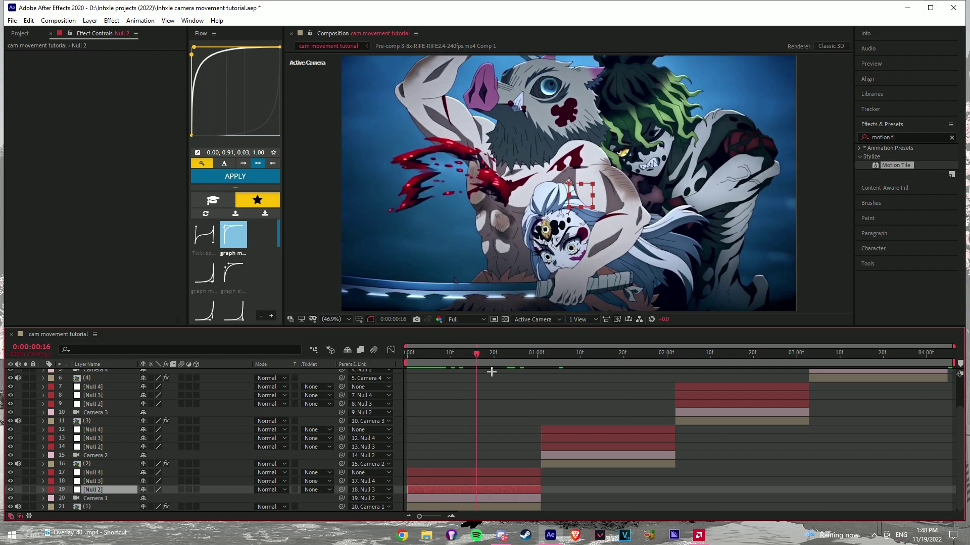
pyautogui.moveTo(407, 352); pyautogui.dragTo(484, 363)
pyautogui.click(483, 481)
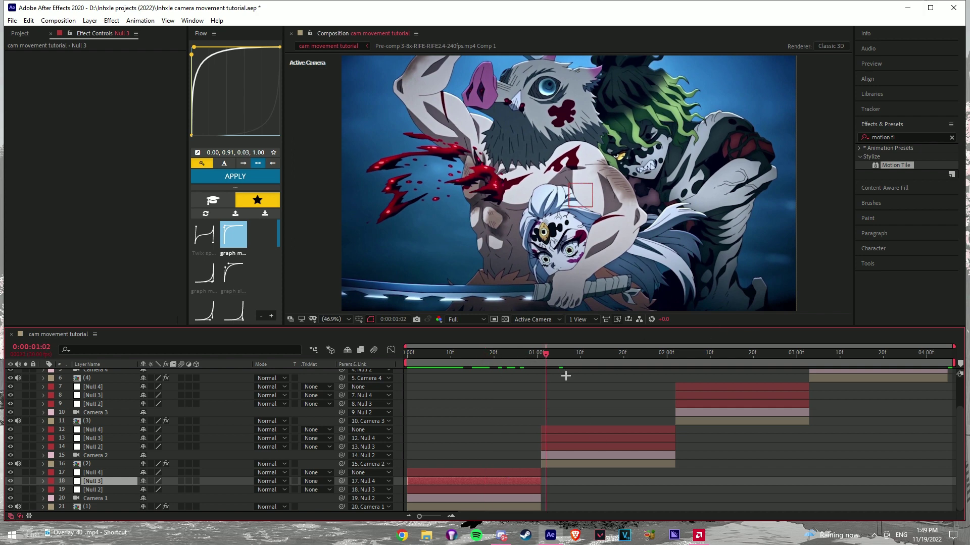
# At the composition's start, enable Scale keyframing on Null 2 in the first clip group
pyautogui.press('Home')
pyautogui.click(384, 490)
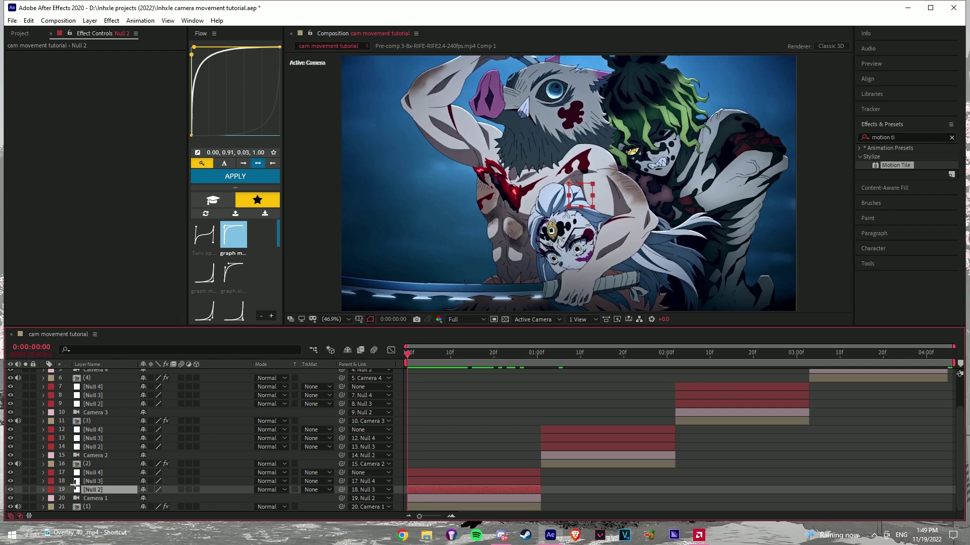
pyautogui.click(43, 490)
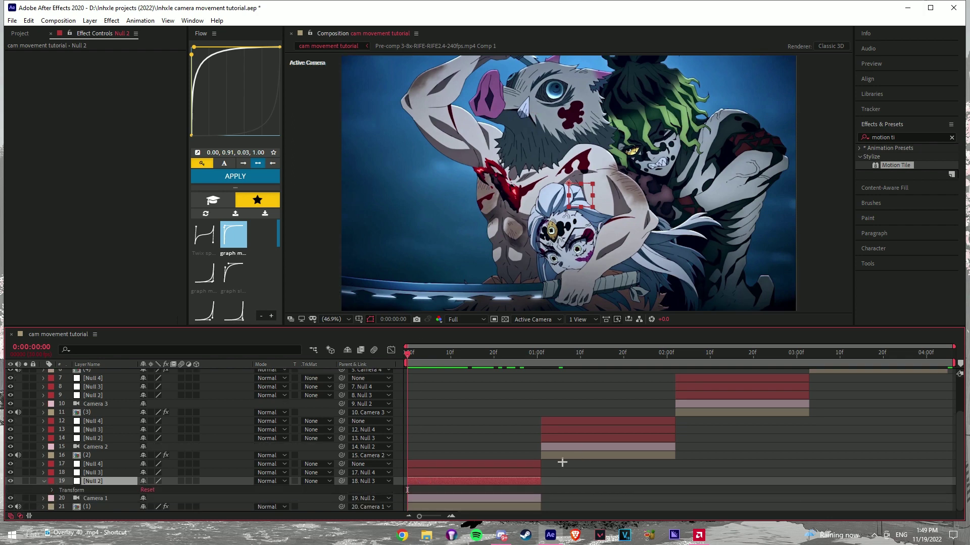
pyautogui.click(52, 490)
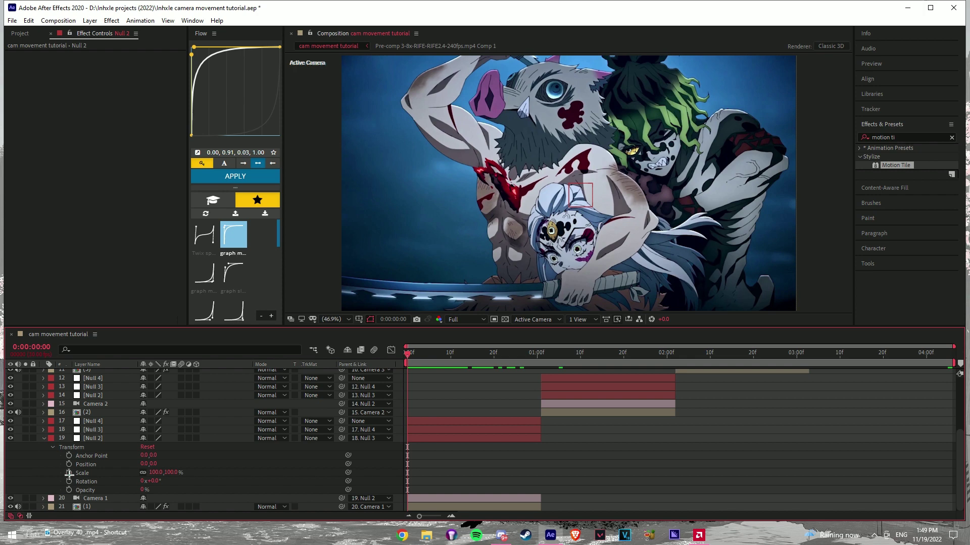
pyautogui.click(69, 473)
pyautogui.click(69, 464)
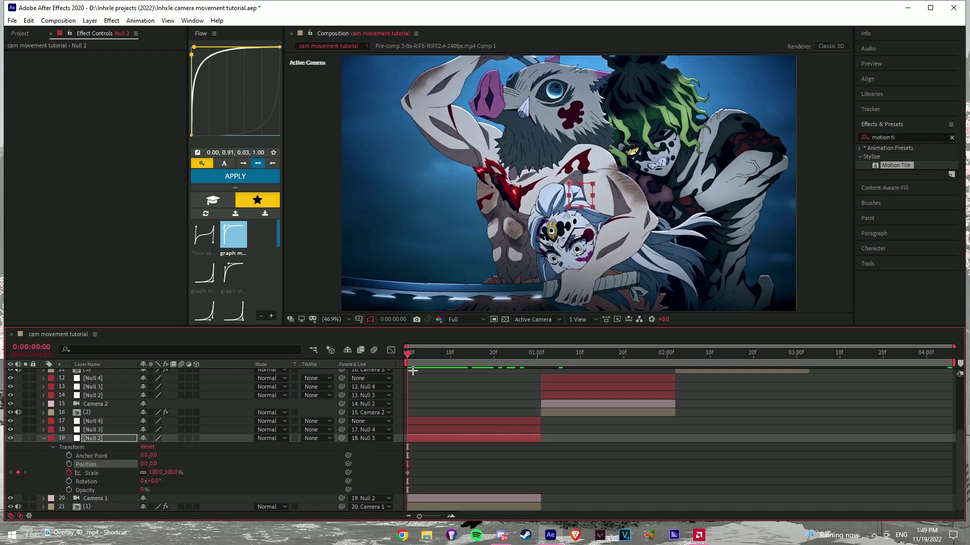
# Add a Scale keyframe to Null 2 at 0:00:01:01 and set its scale to 200% at 0:00:00:00
pyautogui.moveTo(413, 371); pyautogui.dragTo(546, 367)
pyautogui.click(86, 465)
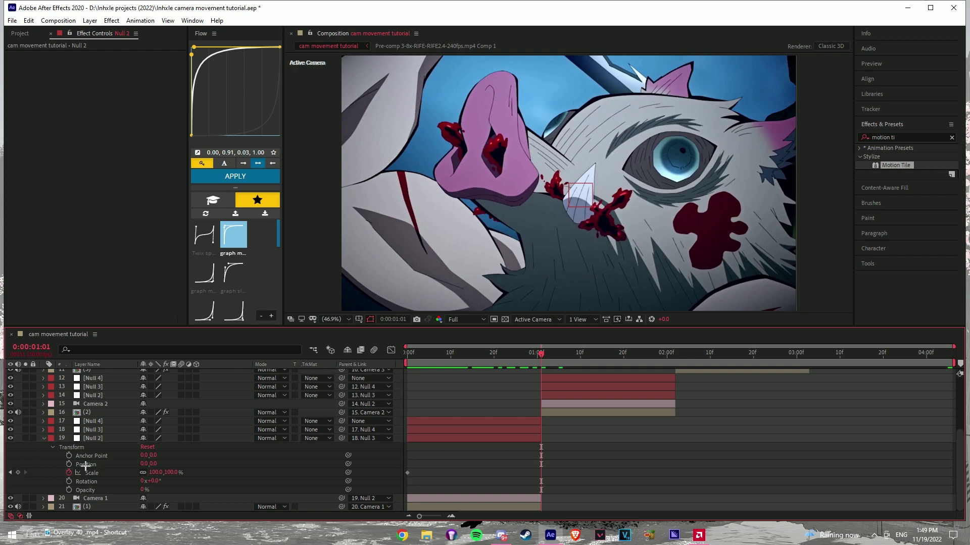
pyautogui.click(17, 473)
pyautogui.moveTo(419, 367); pyautogui.dragTo(392, 357)
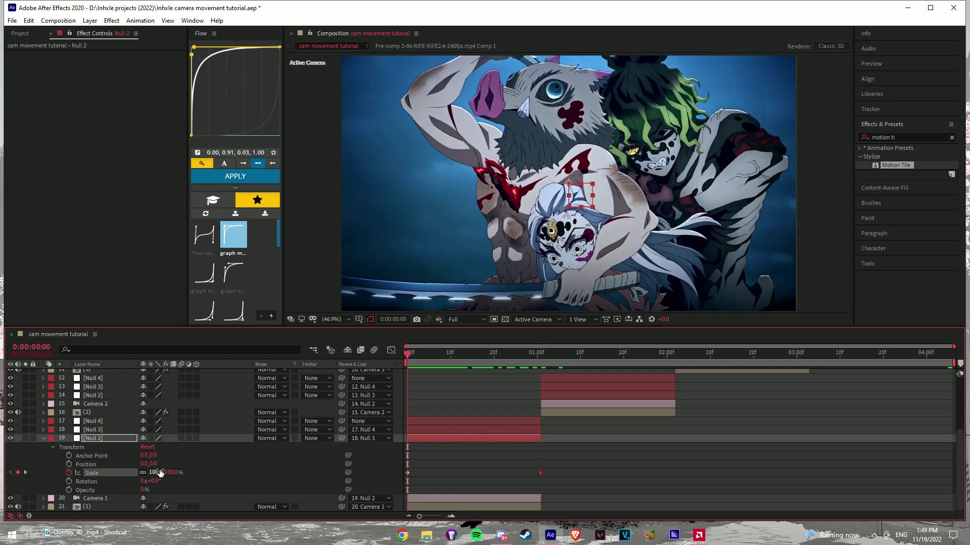
pyautogui.moveTo(156, 473)
pyautogui.mouseDown()
pyautogui.moveTo(194, 473)
pyautogui.moveTo(155, 479)
pyautogui.mouseUp()
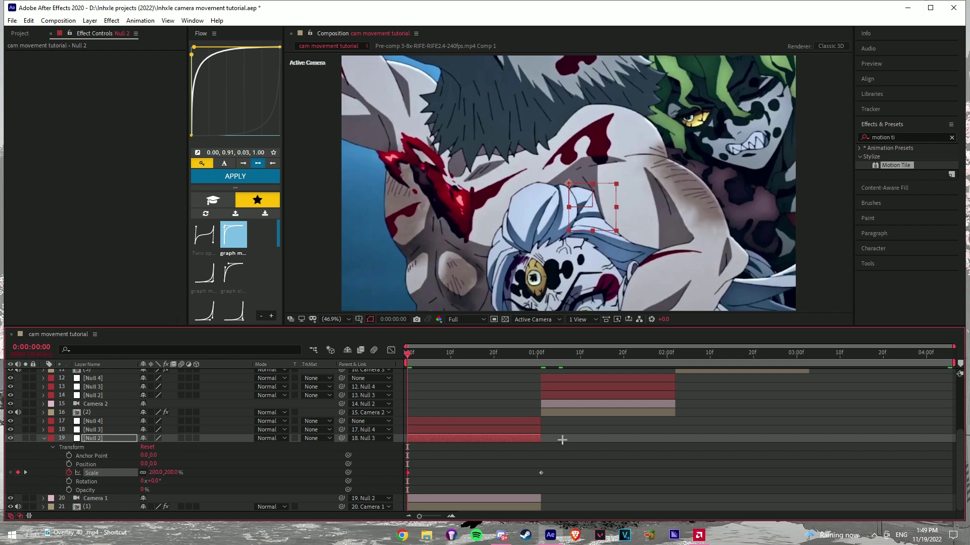
# Apply the Flow preset "graph mid entry" (0.00, 0.91, 0.03, 1.00) to both of Null 2's Scale keyframes
pyautogui.moveTo(571, 470); pyautogui.dragTo(403, 484)
pyautogui.scroll(-5, 235, 262)
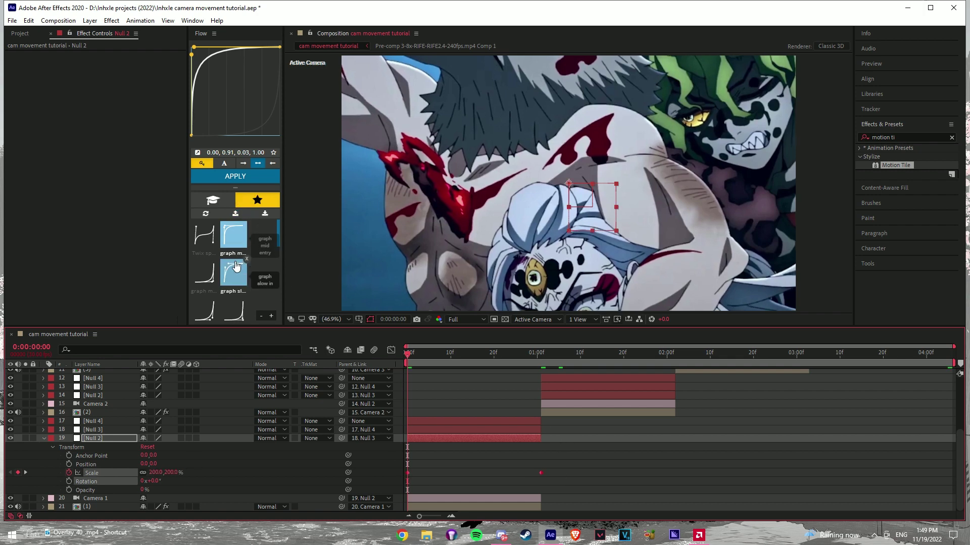
pyautogui.scroll(5, 235, 263)
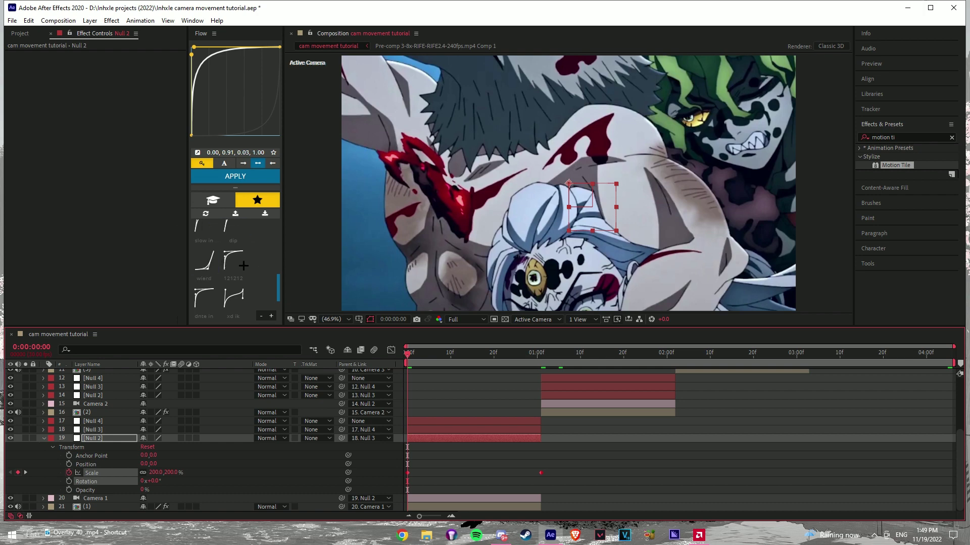
pyautogui.click(234, 275)
pyautogui.click(233, 234)
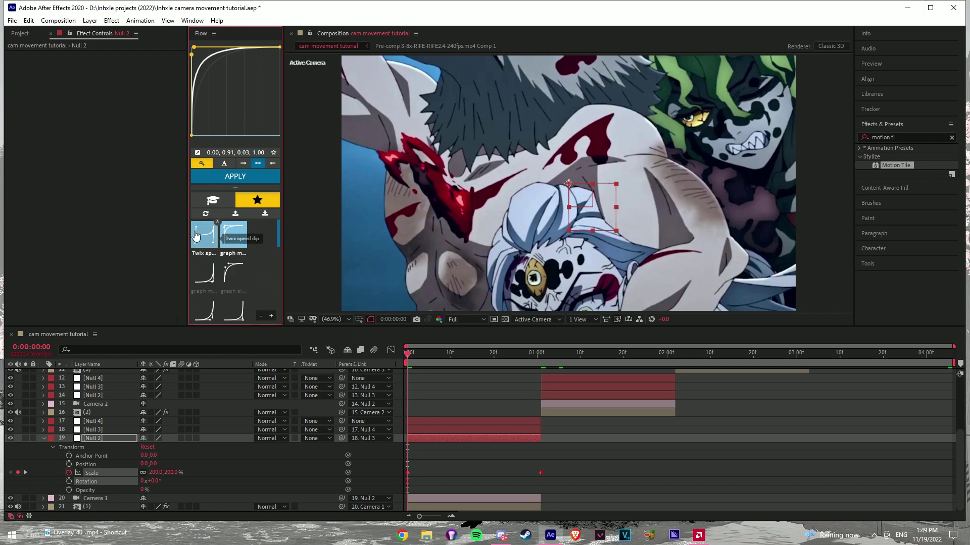
pyautogui.click(243, 235)
pyautogui.click(233, 273)
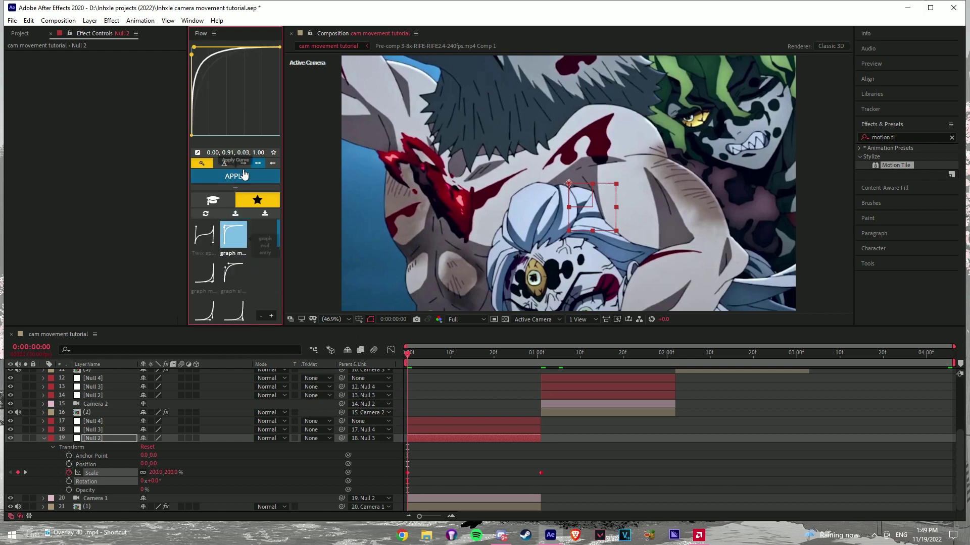
# Play back the zoom-out from the composition's start and lower the preview resolution to Third
pyautogui.click(407, 357)
pyautogui.press('space')
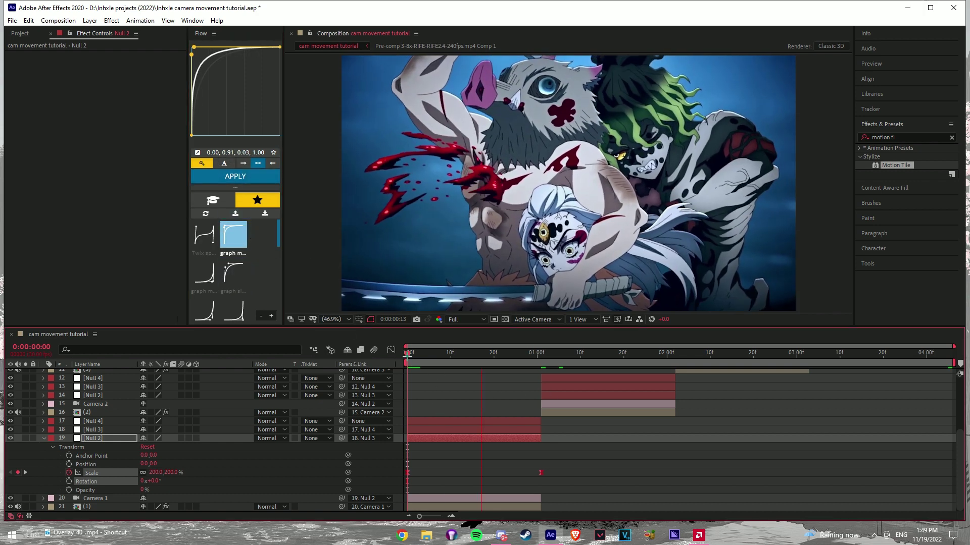
pyautogui.press('space')
pyautogui.press('space')
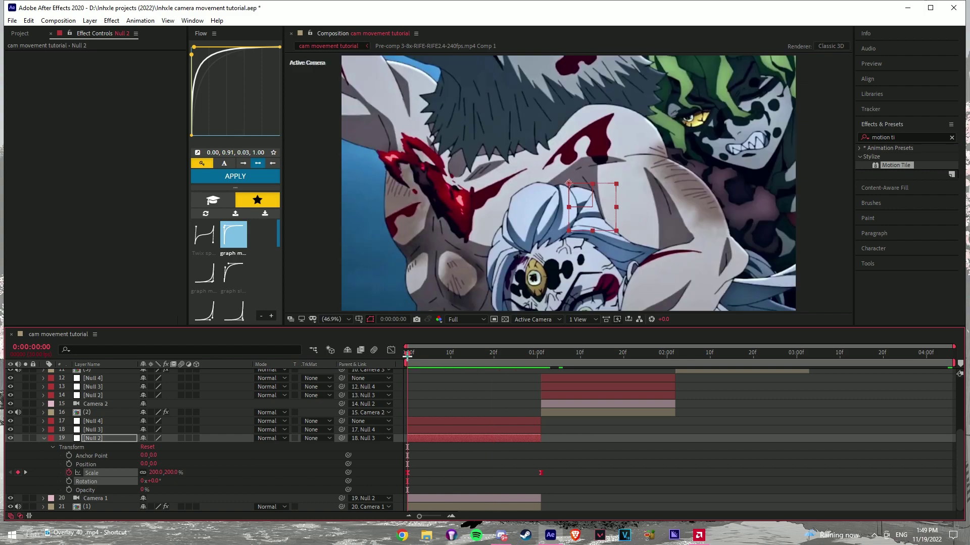
pyautogui.click(465, 319)
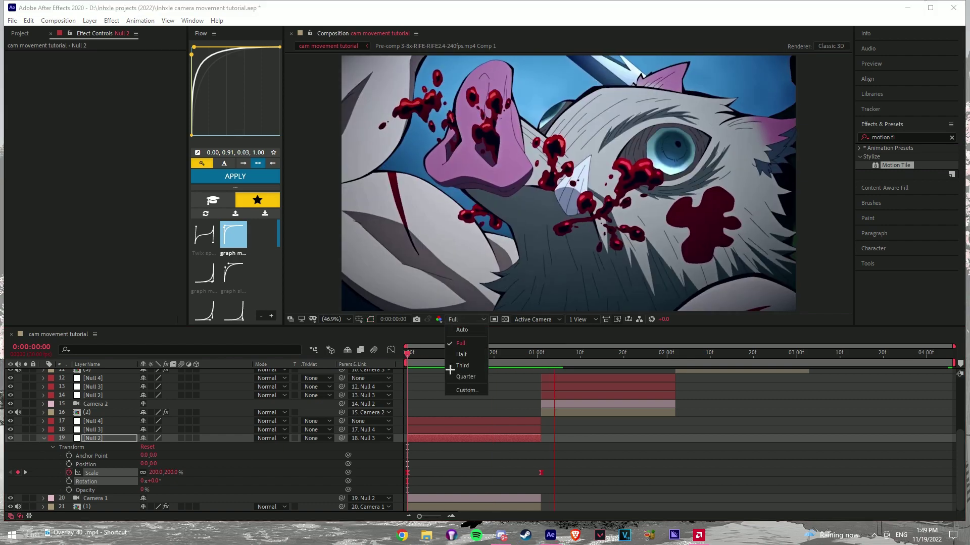
pyautogui.click(462, 368)
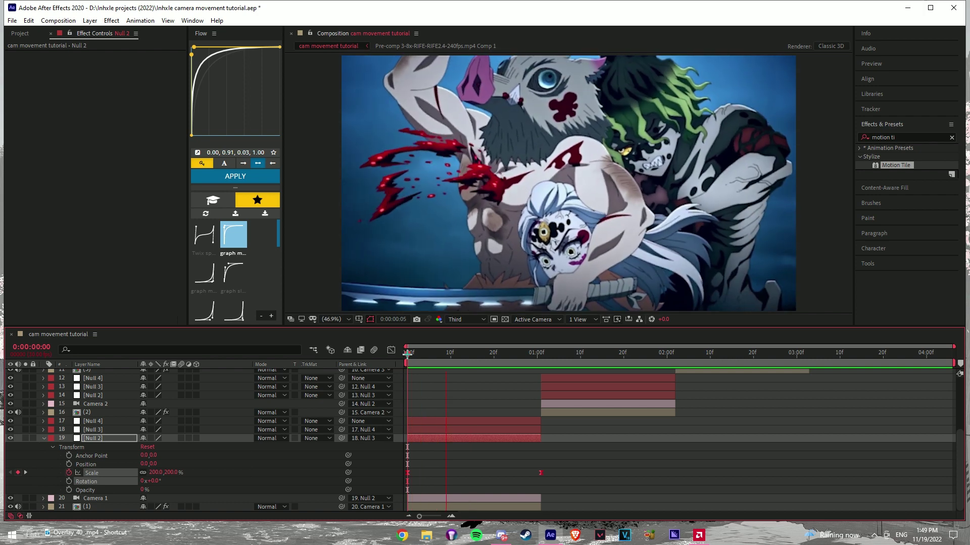
pyautogui.press('space')
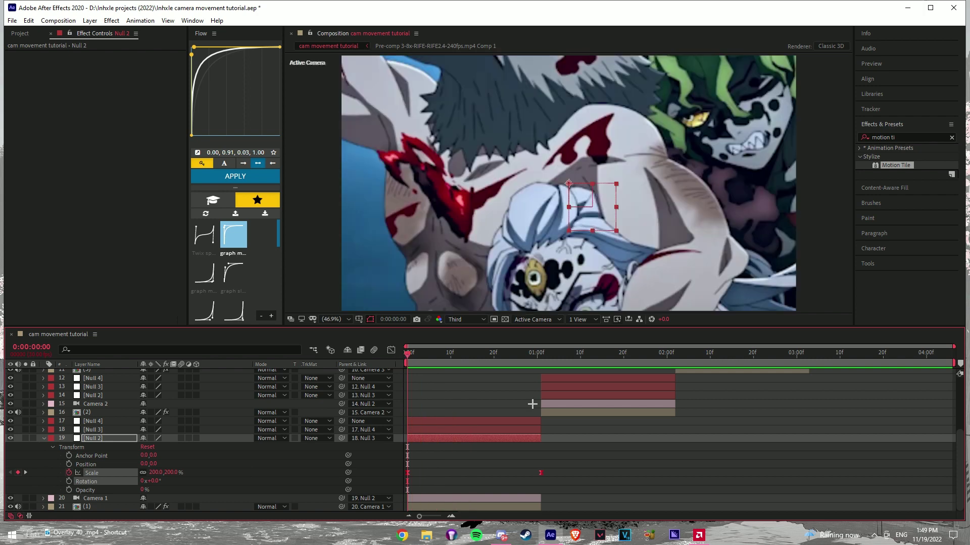
# Try readjusting Null 2's starting scale and return it to 200%
pyautogui.click(494, 468)
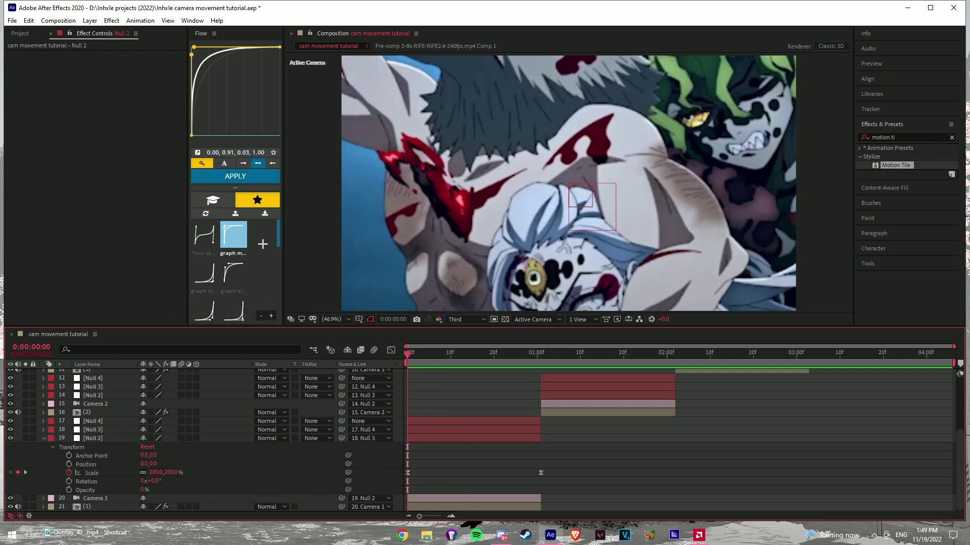
pyautogui.moveTo(161, 476); pyautogui.dragTo(153, 476)
pyautogui.click(158, 472)
pyautogui.press('Return')
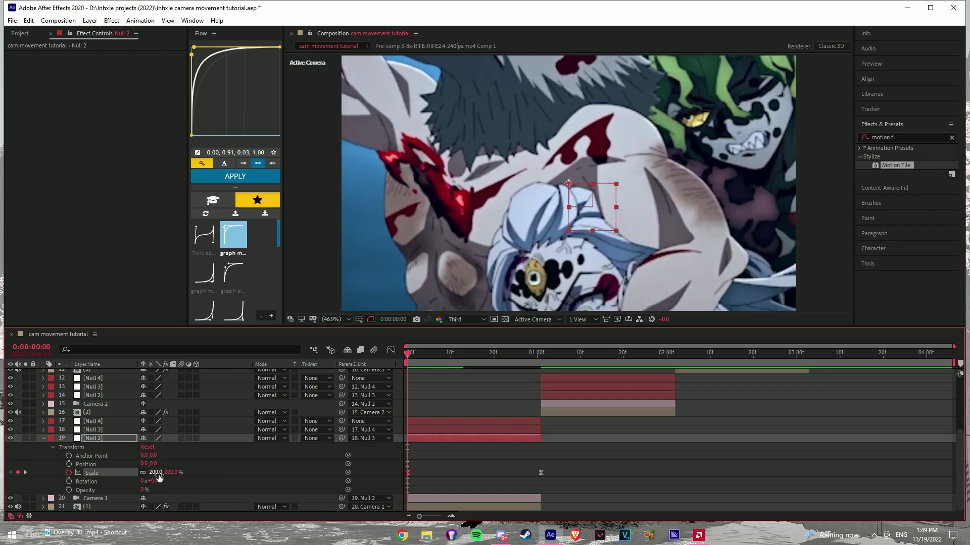
# Select both Scale keyframes and compare the "graph slow in" and "graph mid entry" easing presets
pyautogui.moveTo(571, 477); pyautogui.dragTo(402, 463)
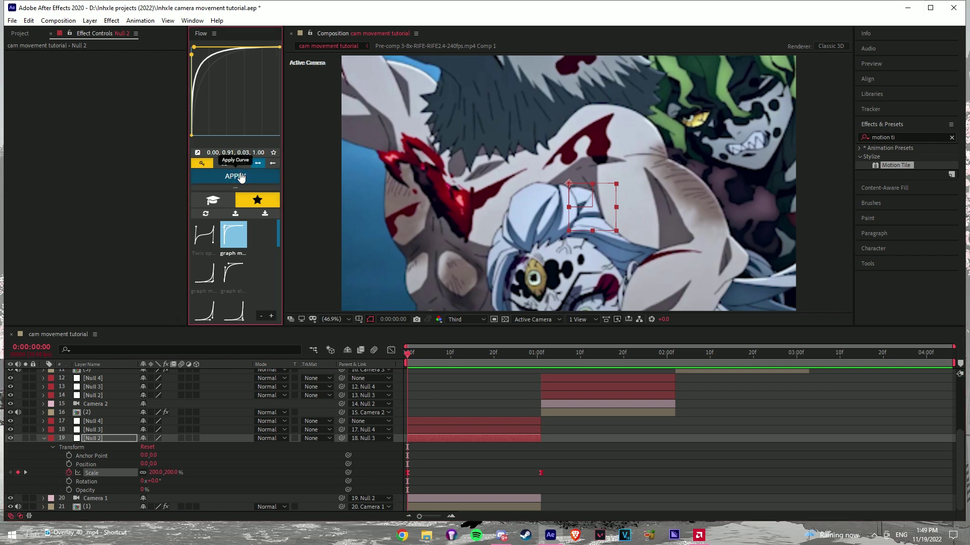
pyautogui.click(234, 273)
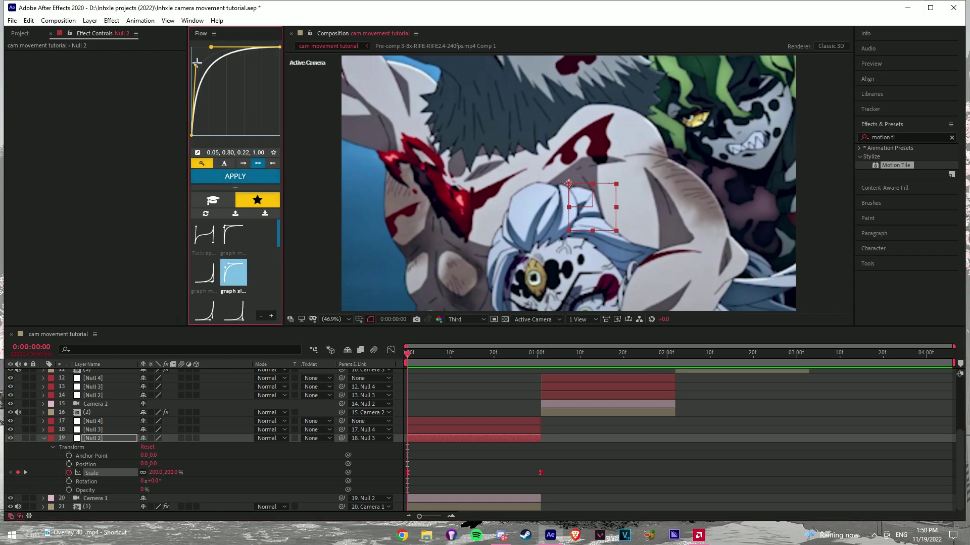
pyautogui.click(233, 235)
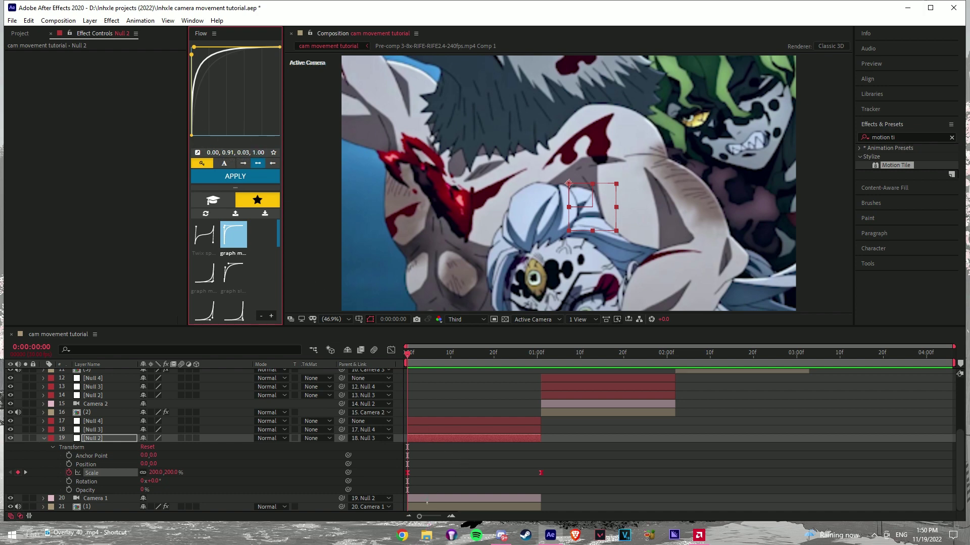
# Enable motion blur on clip (1) and for the whole composition
pyautogui.click(425, 499)
pyautogui.click(429, 507)
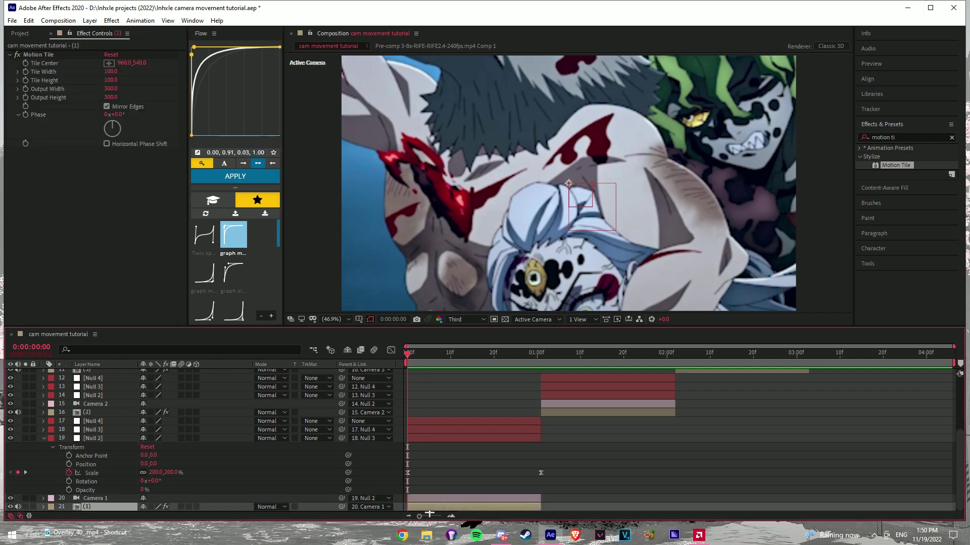
pyautogui.click(182, 507)
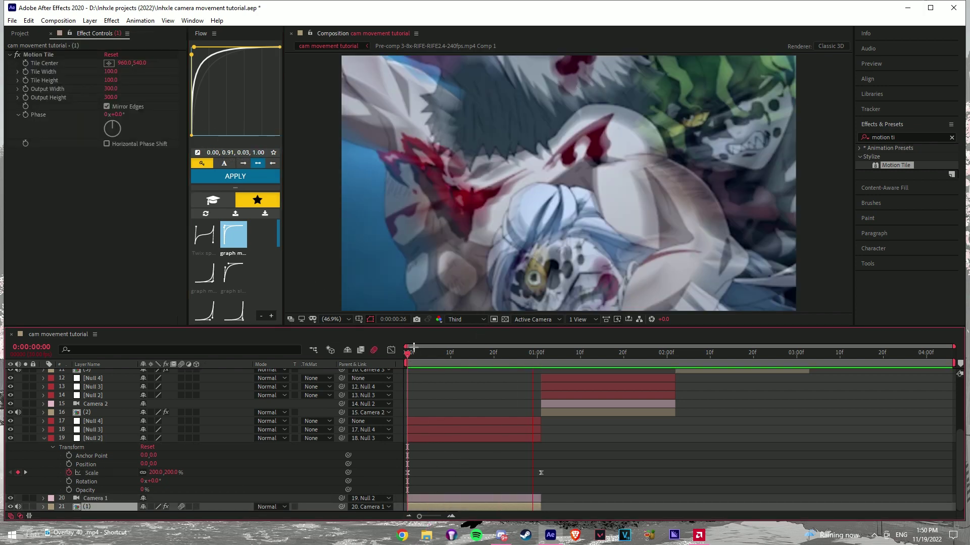
# Review the composition's advanced motion blur settings, including shutter angle and samples per frame, and play back the clip
pyautogui.click(58, 20)
pyautogui.click(76, 44)
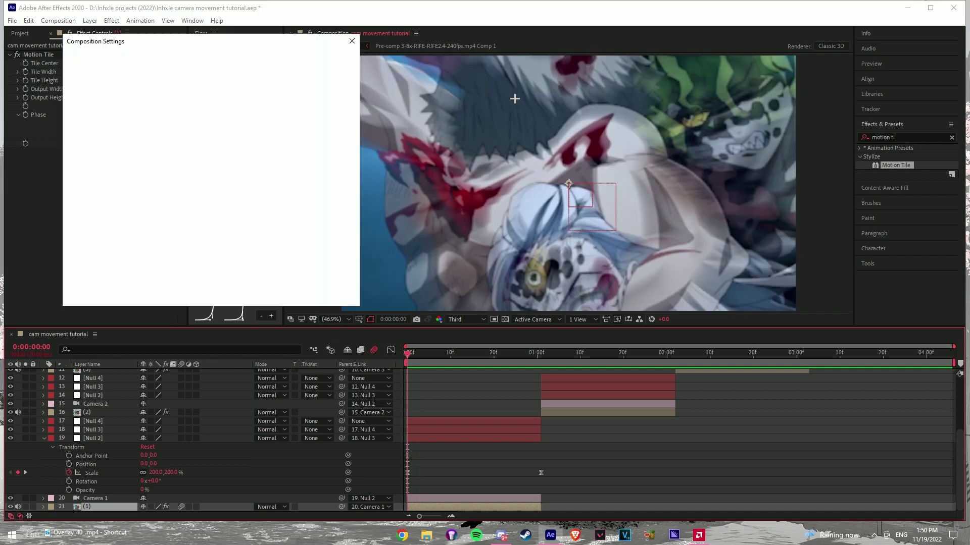
pyautogui.click(125, 84)
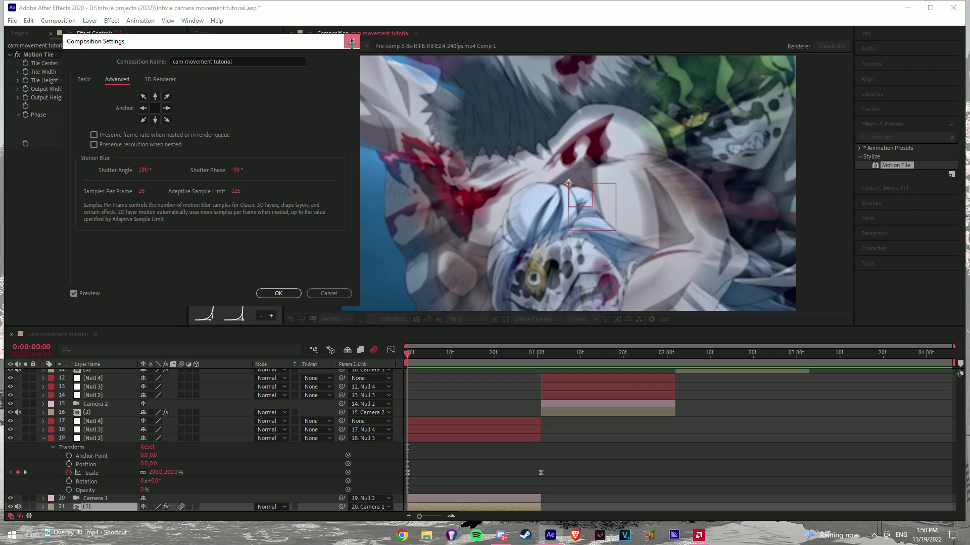
pyautogui.click(352, 41)
pyautogui.press('space')
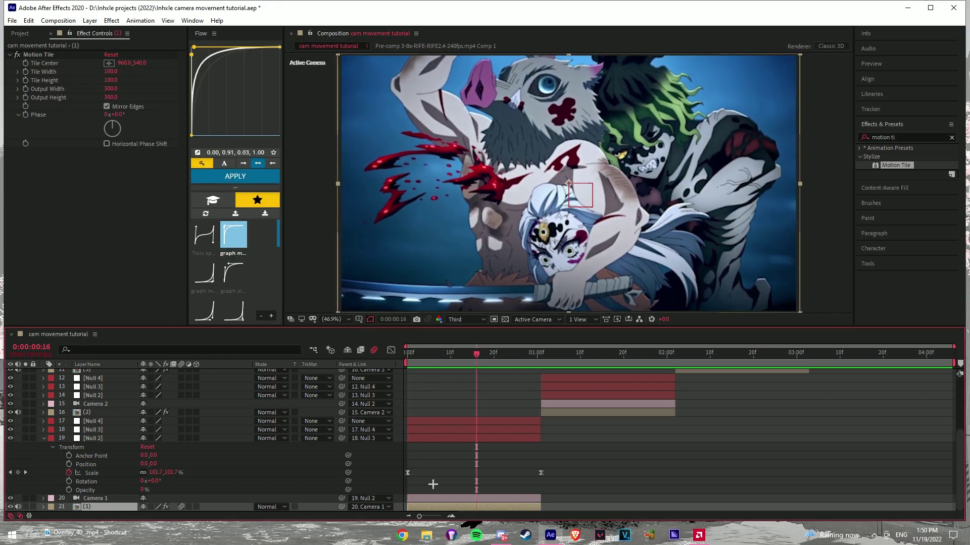
# Enable Position and Scale keyframing on the first clip group's Null 3 at 0:00:00:16
pyautogui.click(451, 515)
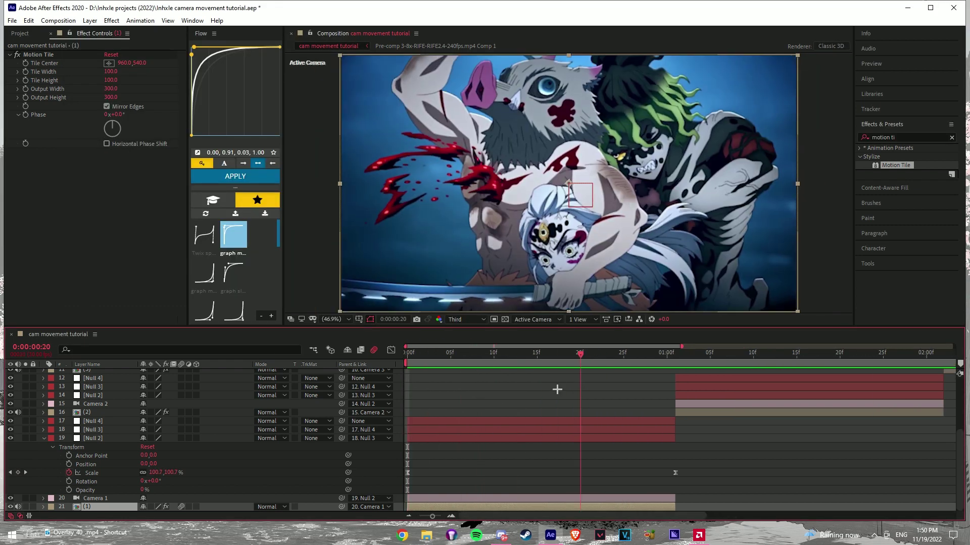
pyautogui.click(54, 432)
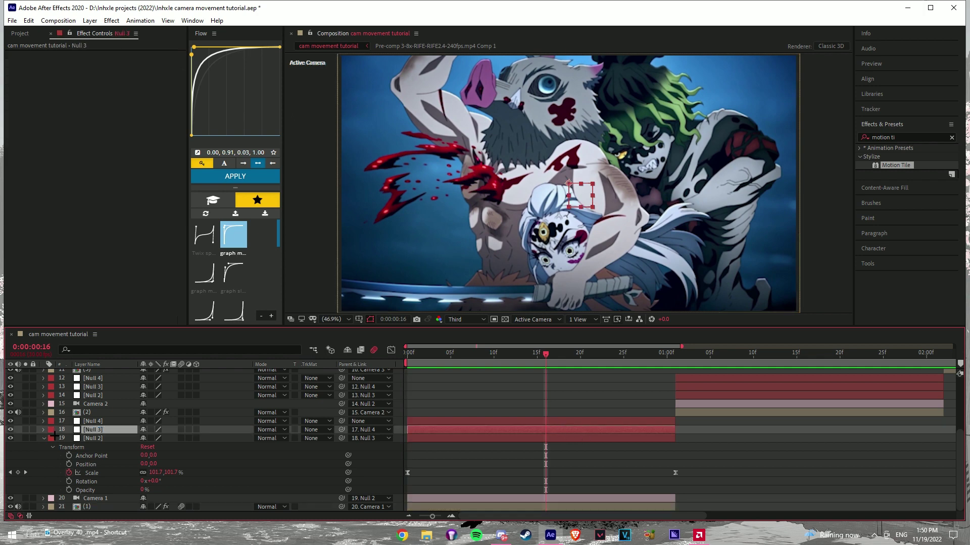
pyautogui.click(43, 439)
pyautogui.click(43, 481)
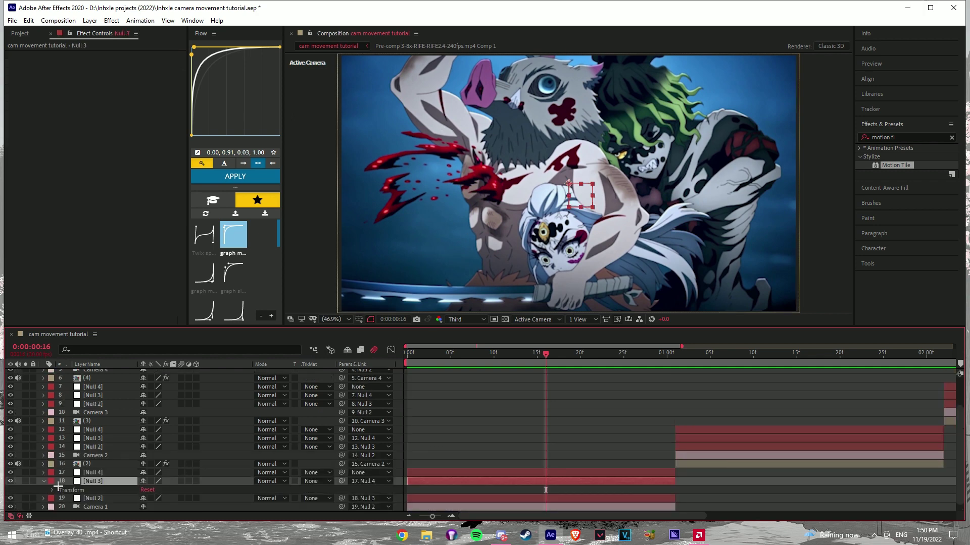
pyautogui.click(52, 490)
pyautogui.scroll(-1, 59, 493)
pyautogui.click(68, 482)
pyautogui.click(69, 490)
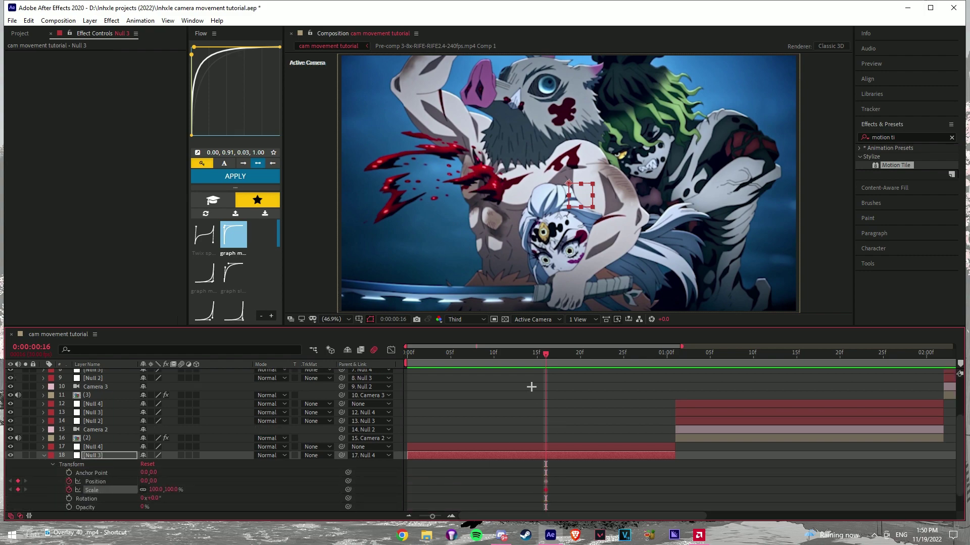
# At 0:00:01:00, set Null 3's scale to 201% and its position to 389, 719, and separate the Position dimensions
pyautogui.moveTo(546, 384); pyautogui.dragTo(665, 381)
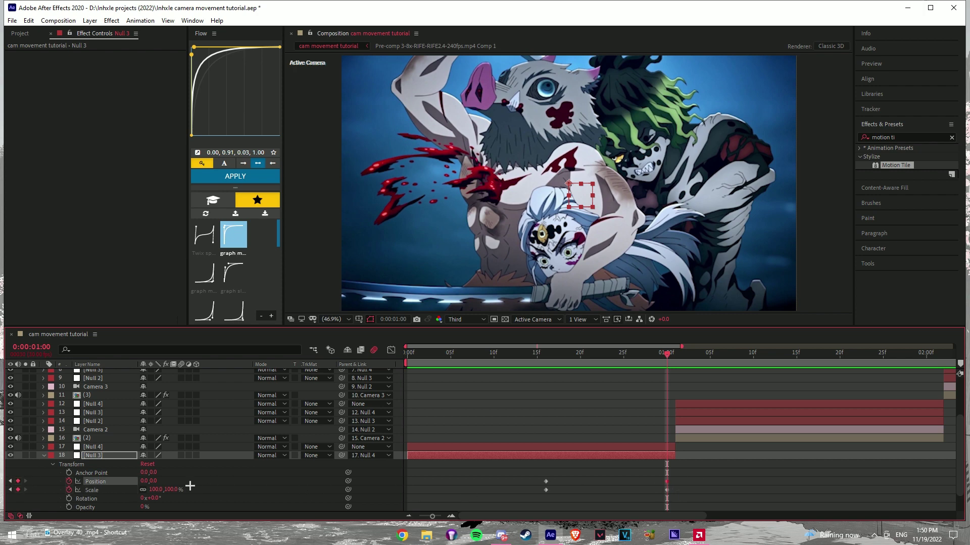
pyautogui.moveTo(154, 489); pyautogui.dragTo(342, 496)
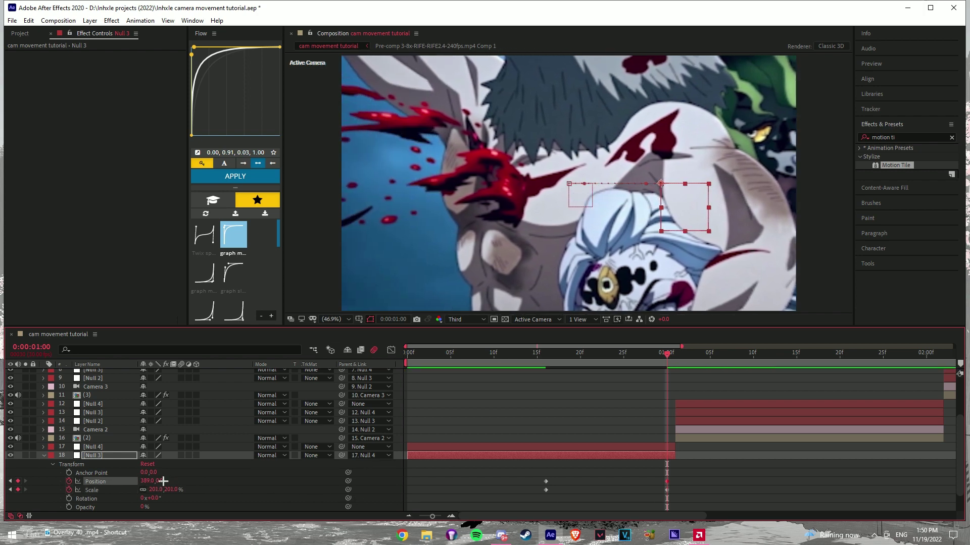
pyautogui.moveTo(162, 481); pyautogui.dragTo(506, 497)
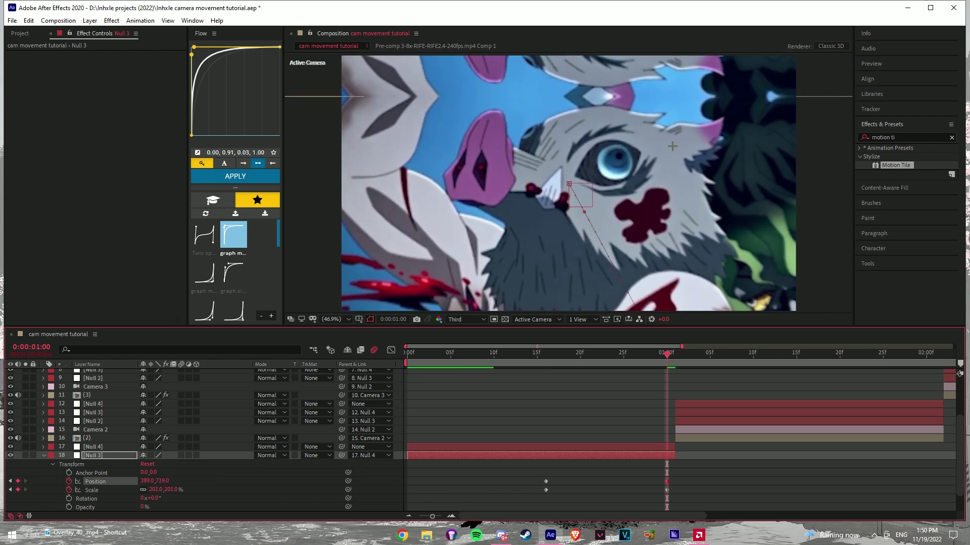
pyautogui.rightClick(105, 482)
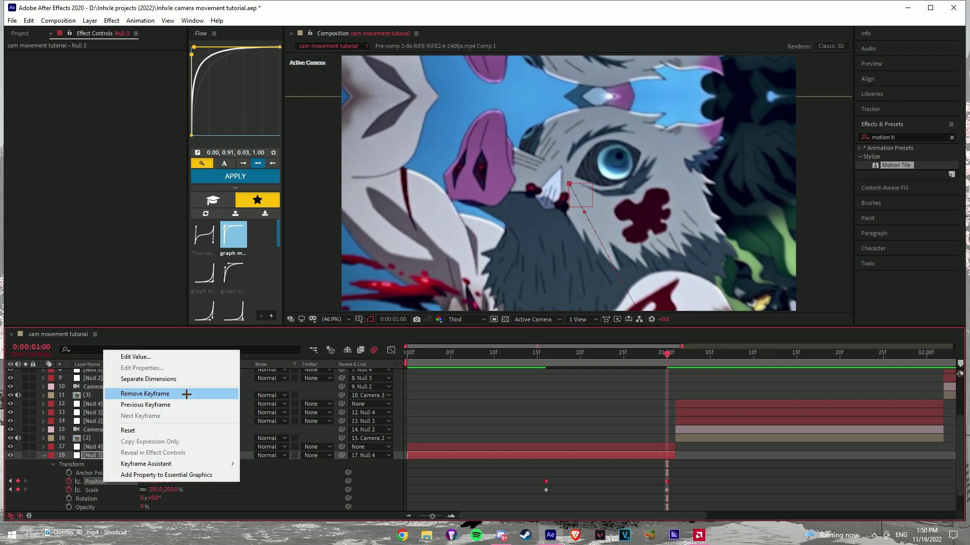
pyautogui.click(183, 379)
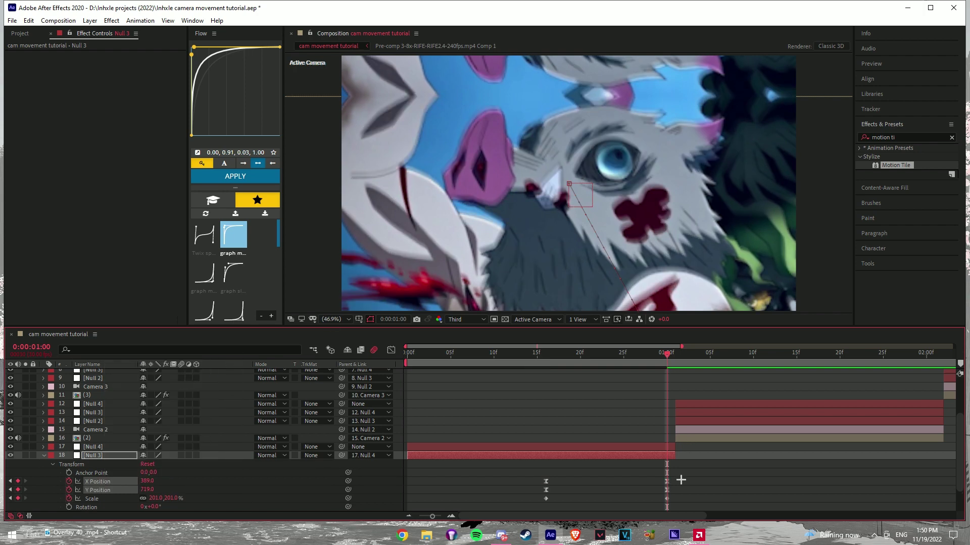
# Move the end keyframes of clip (1)'s Null 3 to the clip's end, ease all with the 0.91, 0.02, 0.97, 0.06 curve and preview
pyautogui.scroll(-2, 681, 480)
pyautogui.moveTo(678, 449); pyautogui.dragTo(525, 470)
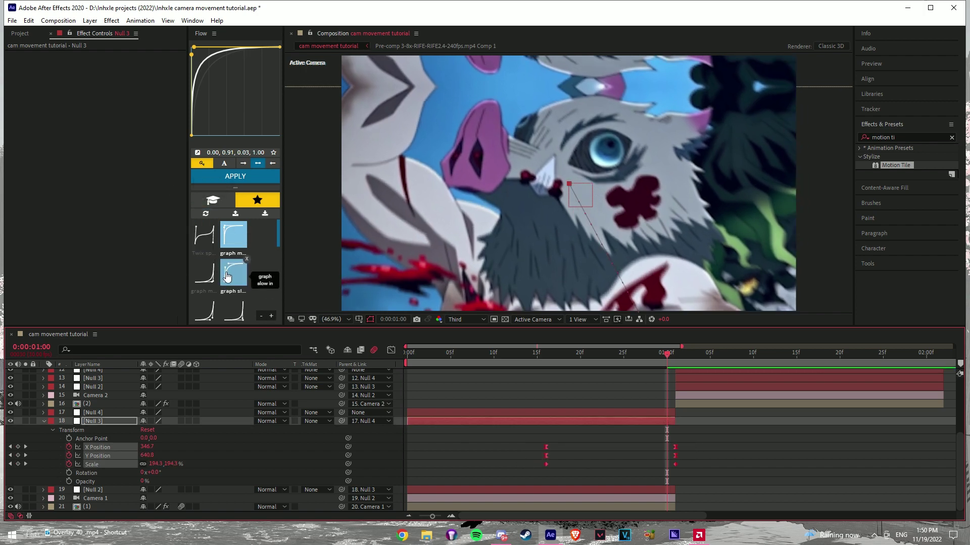
pyautogui.click(204, 273)
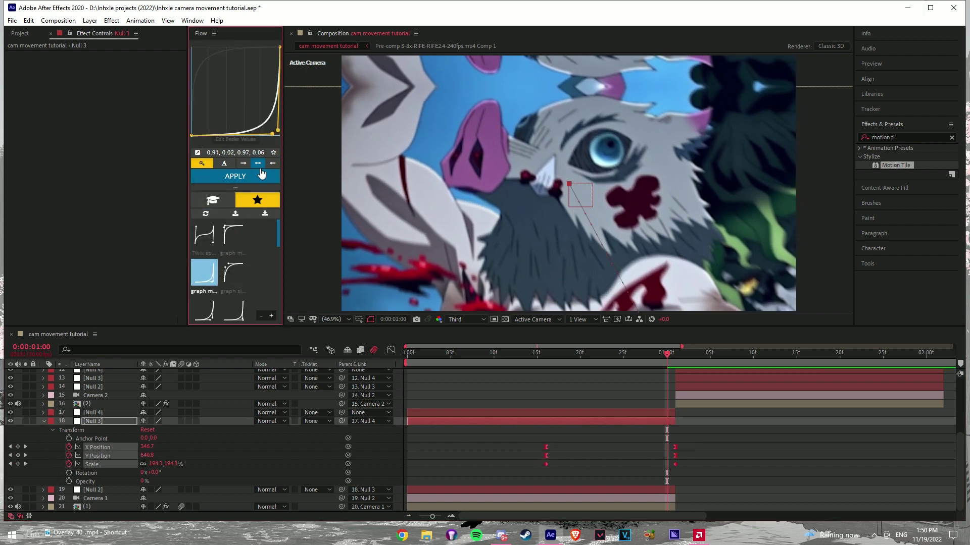
pyautogui.click(259, 177)
pyautogui.click(547, 354)
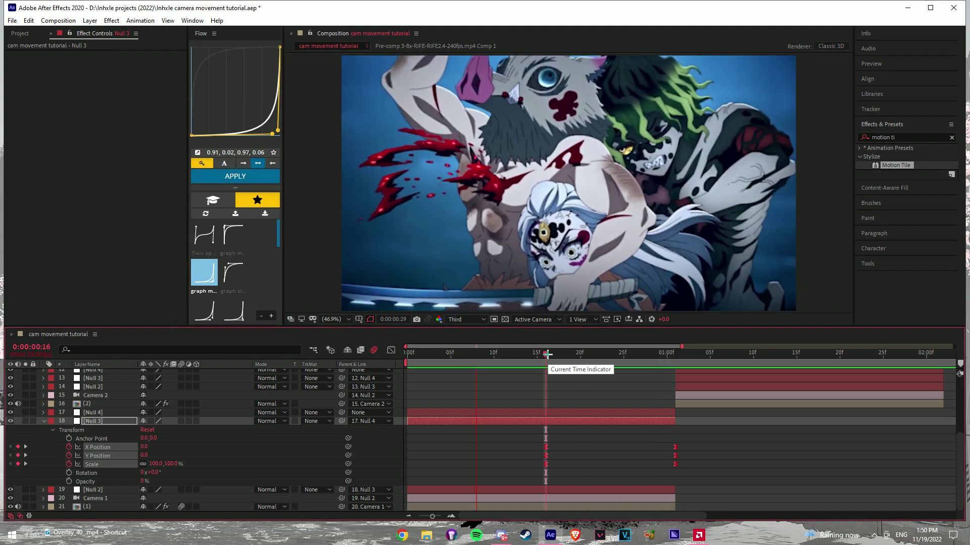
pyautogui.moveTo(547, 354); pyautogui.dragTo(391, 367)
pyautogui.press('space')
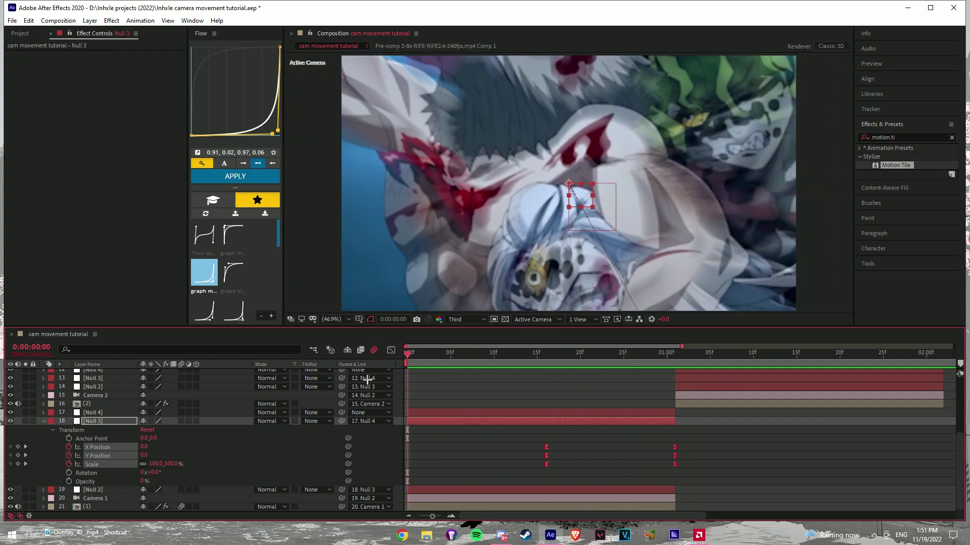
pyautogui.press('space')
pyautogui.press('space')
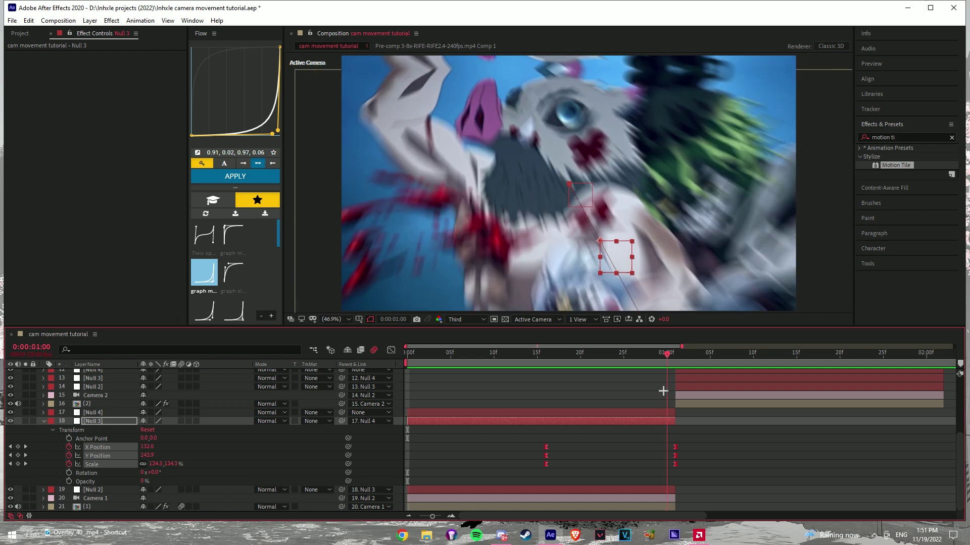
# Set the static scale of clip (1)'s Null 4 to 107% and its position to 960, 519
pyautogui.click(422, 411)
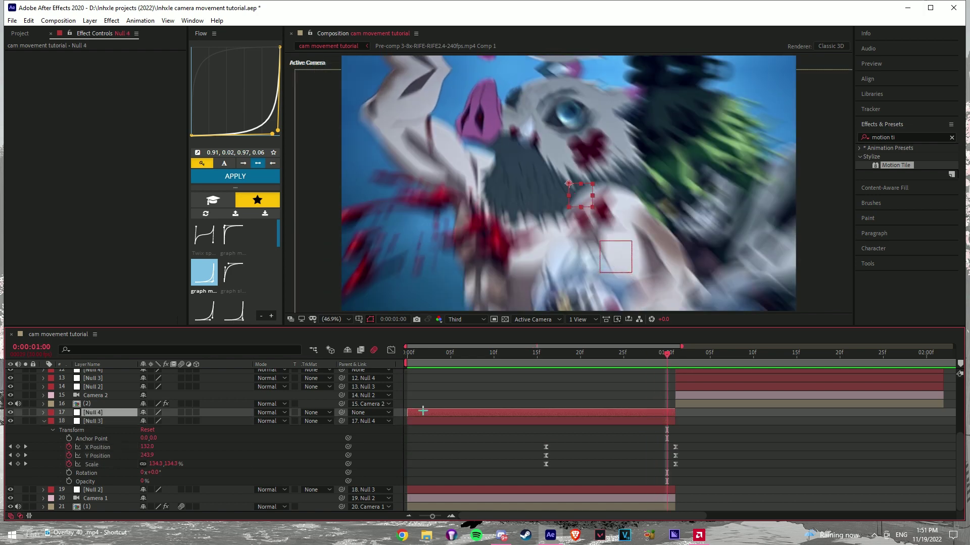
pyautogui.press('s')
pyautogui.moveTo(162, 421); pyautogui.dragTo(162, 419)
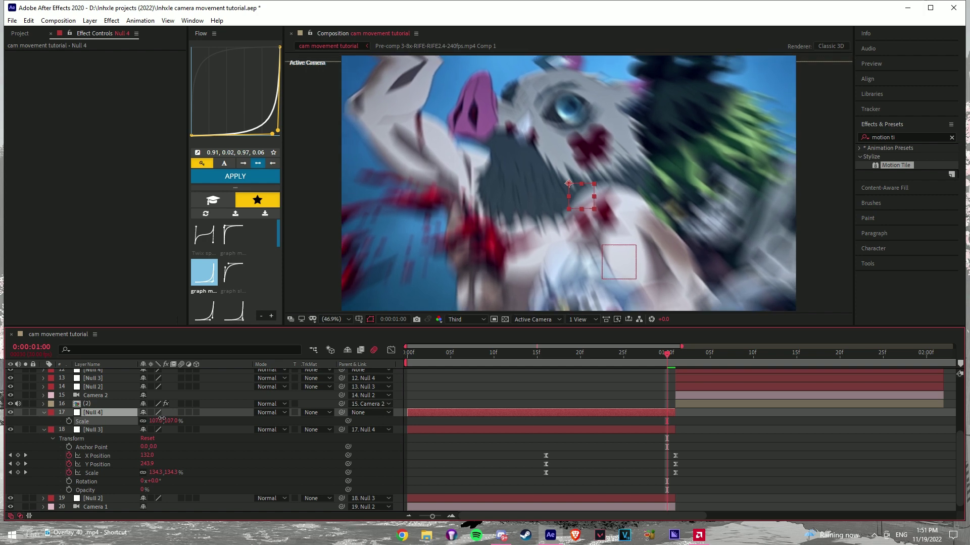
pyautogui.press('p')
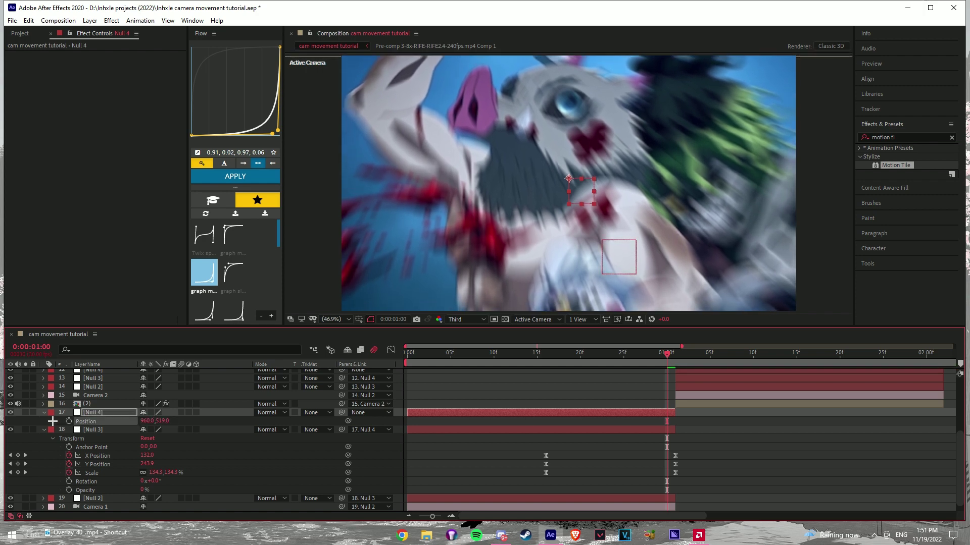
pyautogui.click(407, 352)
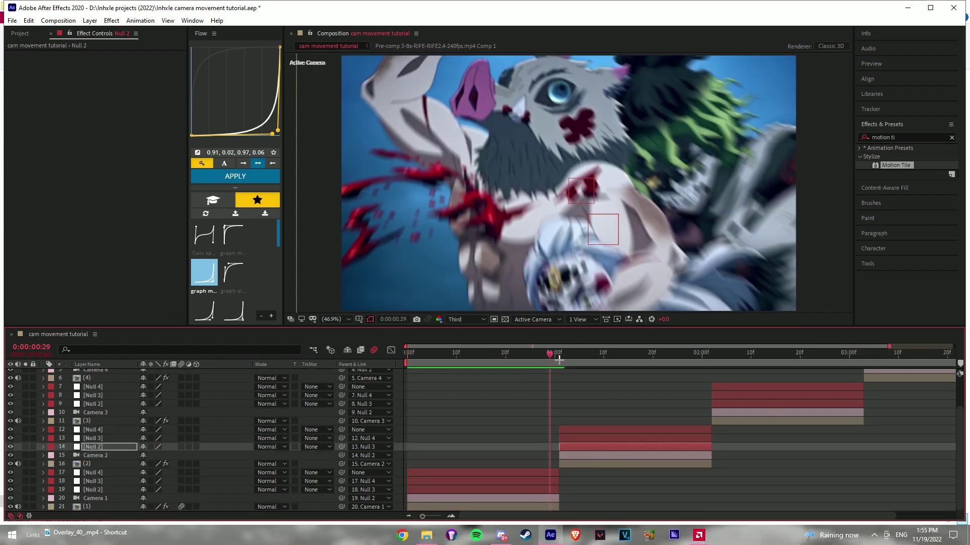
# Keyframe X Position, Y Position and Scale on clip (2)'s Null 2 at 0:00:01:01 and 0:00:02:02
pyautogui.moveTo(559, 359)
pyautogui.mouseDown()
pyautogui.moveTo(525, 356)
pyautogui.moveTo(558, 356)
pyautogui.moveTo(545, 356)
pyautogui.mouseUp()
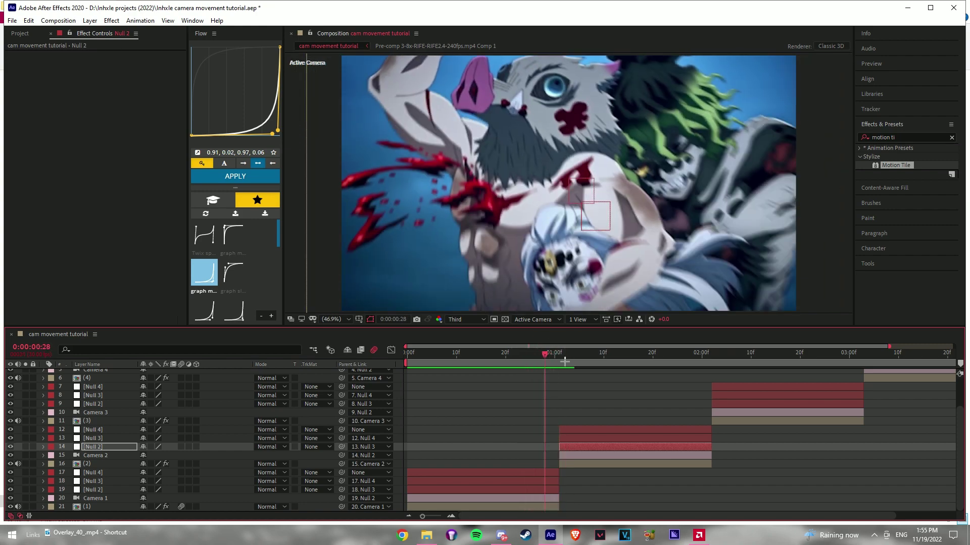
pyautogui.press('pagedown')
pyautogui.press('pagedown')
pyautogui.press('pagedown')
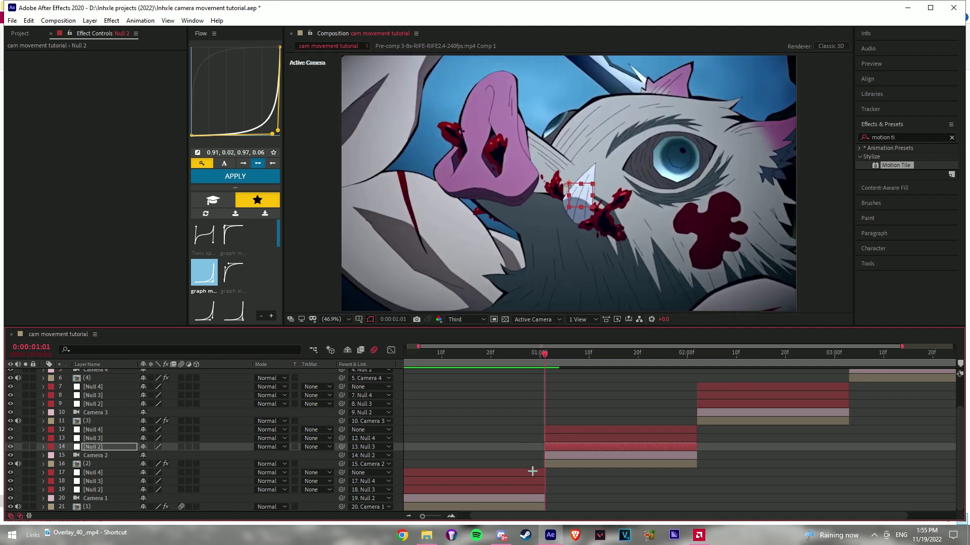
pyautogui.click(44, 447)
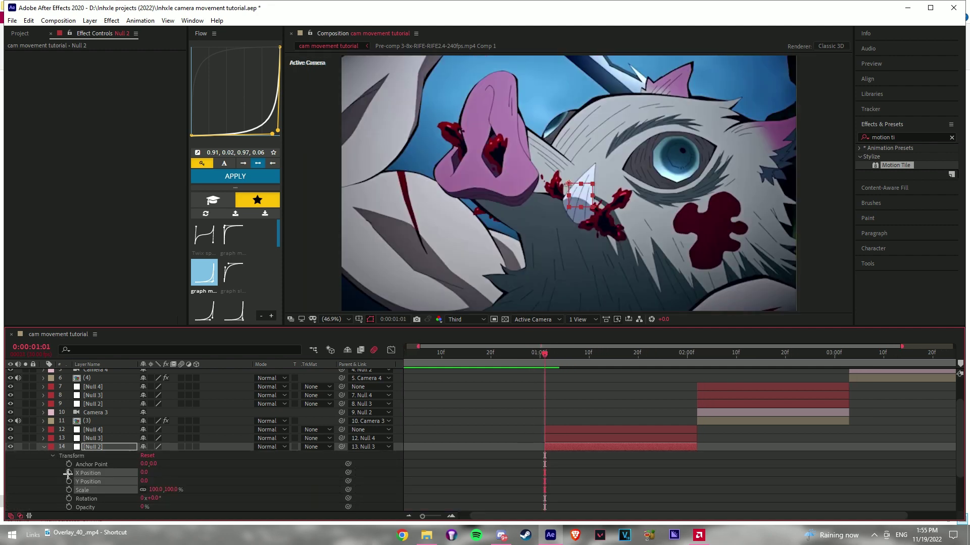
pyautogui.moveTo(526, 359); pyautogui.dragTo(698, 372)
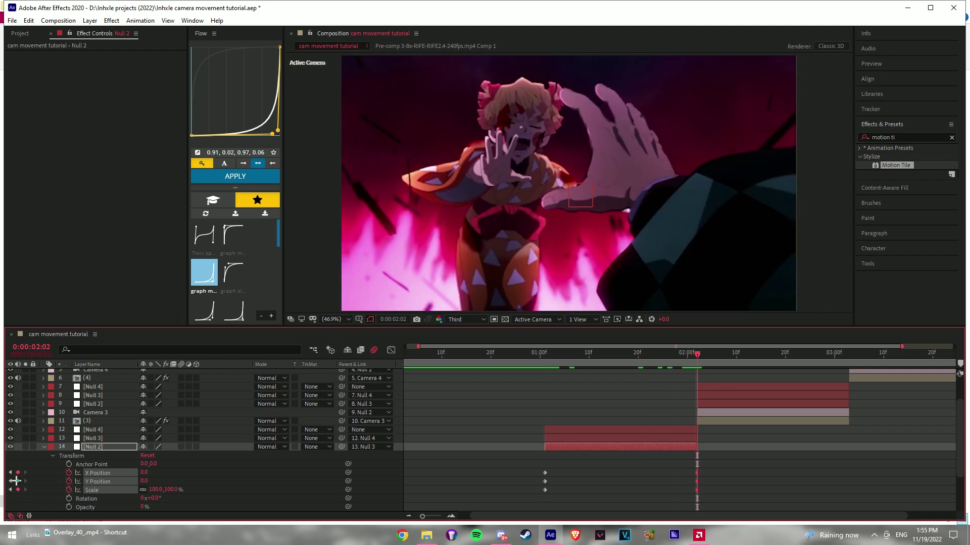
pyautogui.scroll(-3, 562, 433)
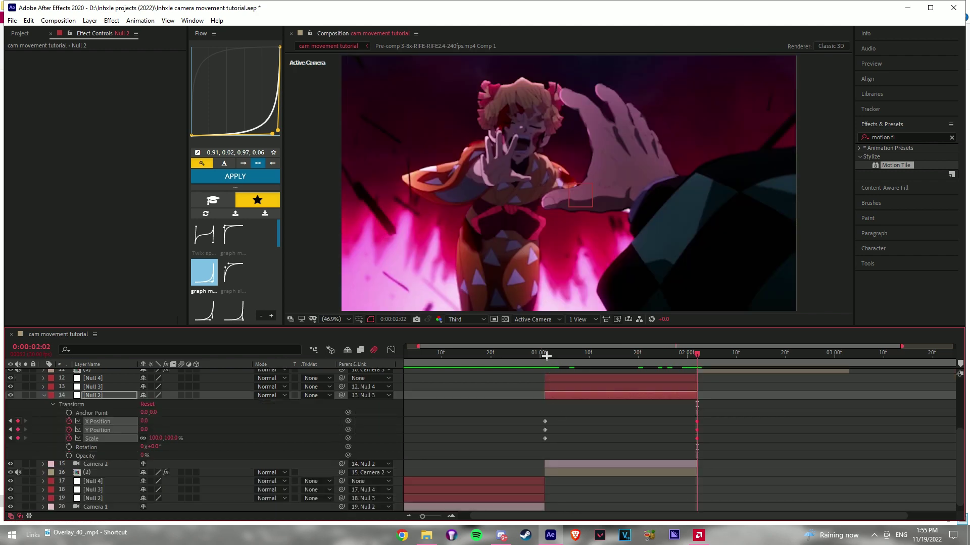
# At 0:00:01:01, set Null 2's scale to 64% and its Y Position to -233, and play back the transition
pyautogui.click(545, 353)
pyautogui.moveTo(151, 440); pyautogui.dragTo(27, 423)
pyautogui.moveTo(541, 354); pyautogui.dragTo(503, 358)
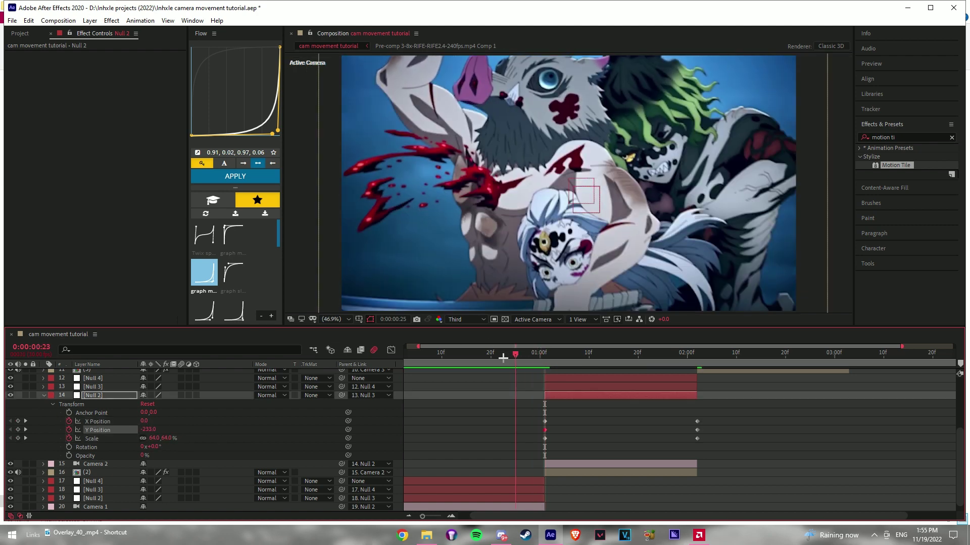
pyautogui.press('space')
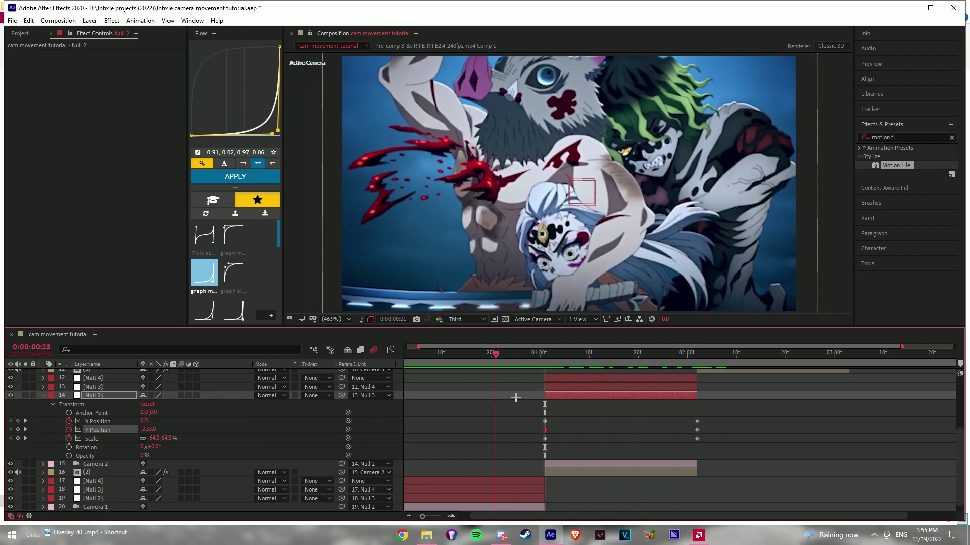
# At 0:00:01:01, set Null 2's X Position to -163, preview the move, and change its scale to 70%
pyautogui.moveTo(528, 354); pyautogui.dragTo(544, 354)
pyautogui.moveTo(146, 421); pyautogui.dragTo(40, 425)
pyautogui.press('space')
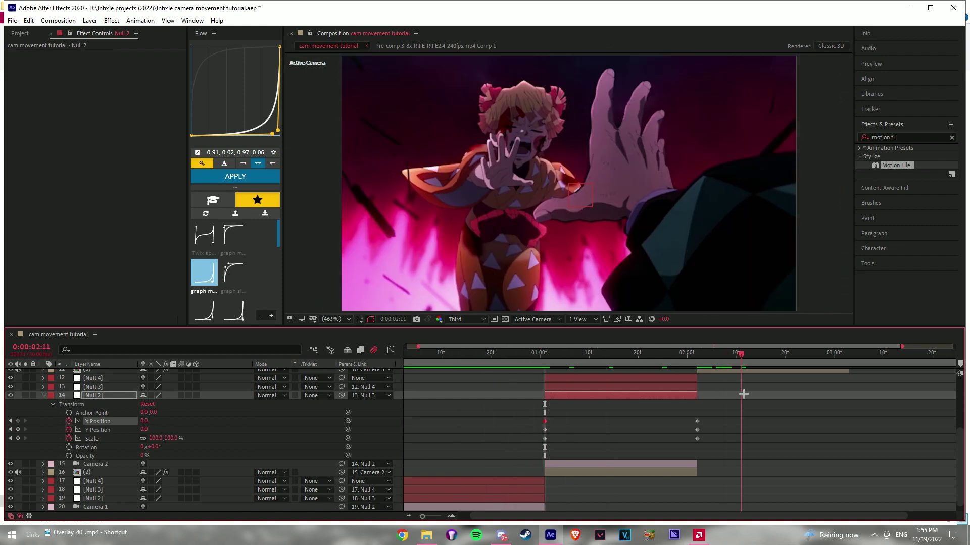
pyautogui.press('space')
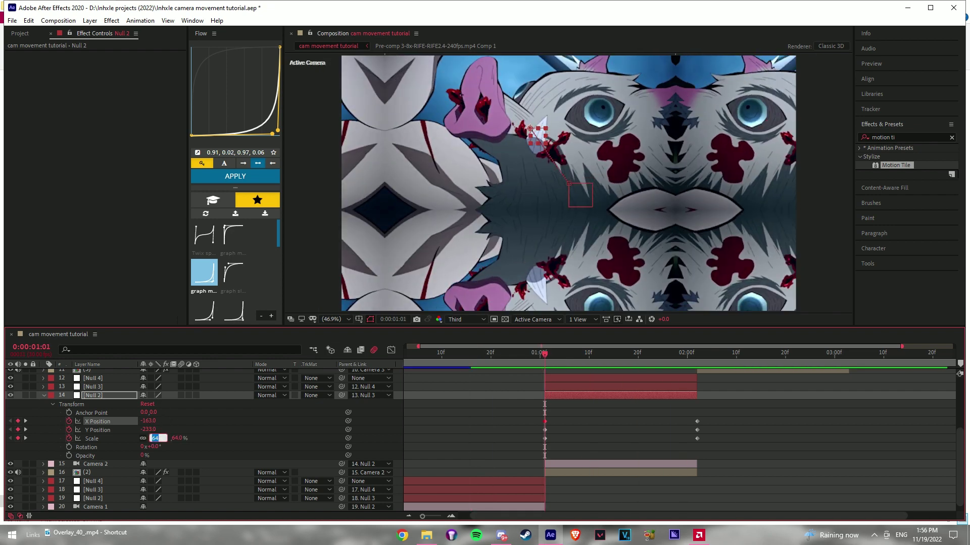
pyautogui.write('70')
pyautogui.press('Return')
# Apply the 0.00, 0.91, 0.03, 1.00 ease curve to all of Null 2's position and scale keyframes and play back the result
pyautogui.moveTo(725, 421); pyautogui.dragTo(536, 443)
pyautogui.click(233, 235)
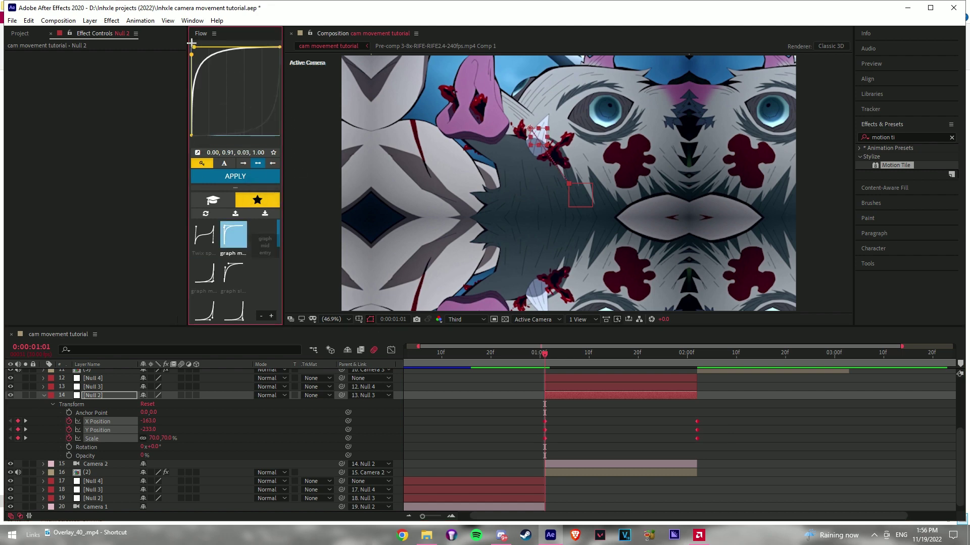
pyautogui.moveTo(551, 361); pyautogui.dragTo(432, 352)
pyautogui.press('space')
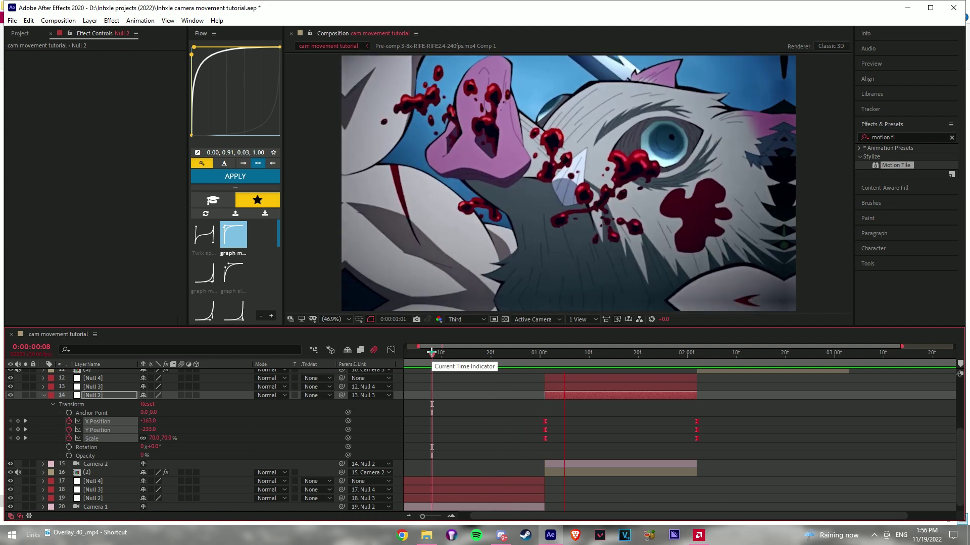
# Keyframe Position and Scale on clip (2)'s Null 3 at 0:00:01:17 and 0:00:02:01, and separate the Position dimensions
pyautogui.click(606, 387)
pyautogui.click(620, 362)
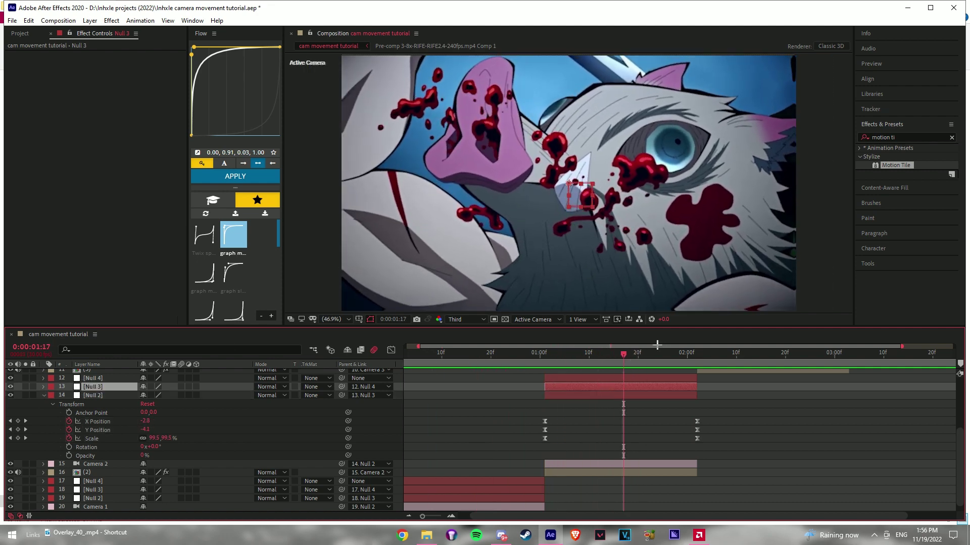
pyautogui.moveTo(638, 356); pyautogui.dragTo(623, 355)
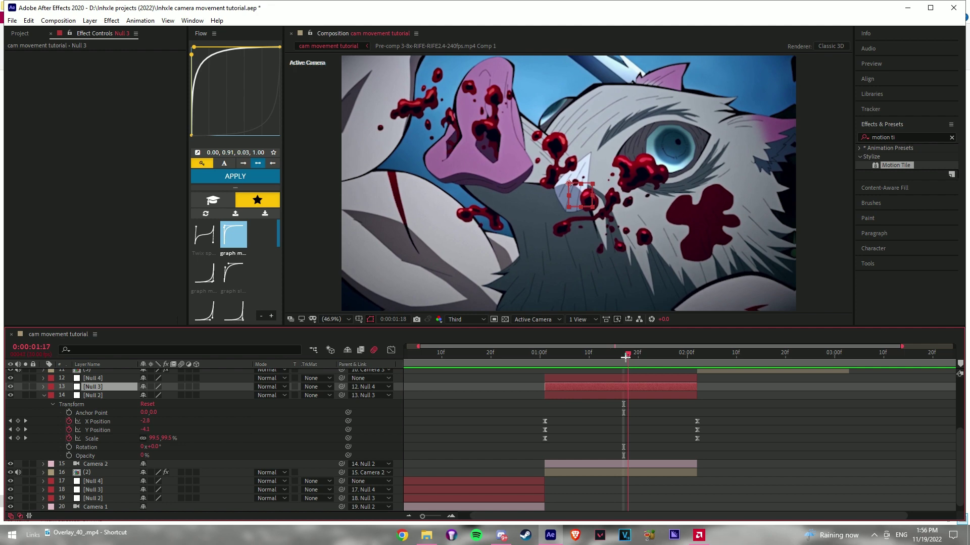
pyautogui.click(44, 387)
pyautogui.click(52, 396)
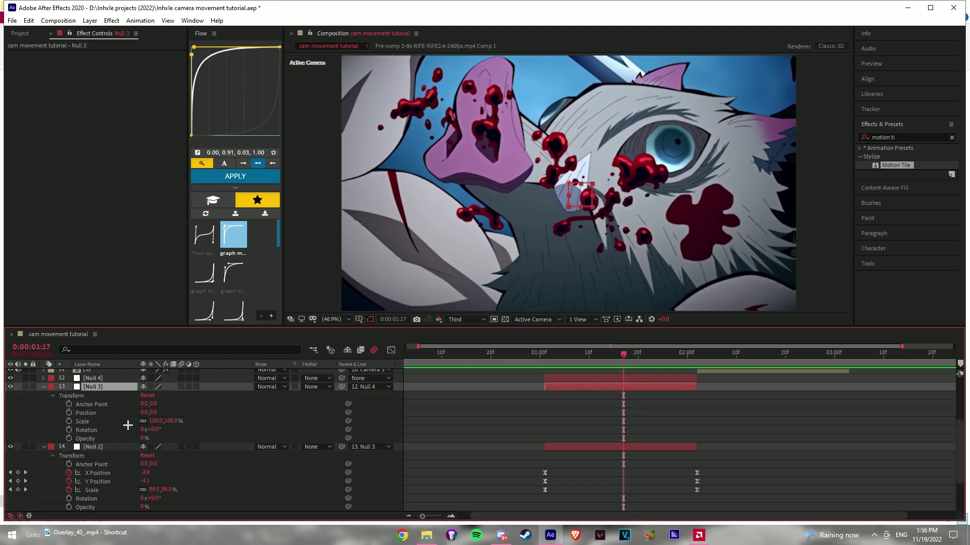
pyautogui.hotkey('alt', 'shift', 'p')
pyautogui.hotkey('alt', 'shift', 's')
pyautogui.moveTo(625, 360); pyautogui.dragTo(693, 362)
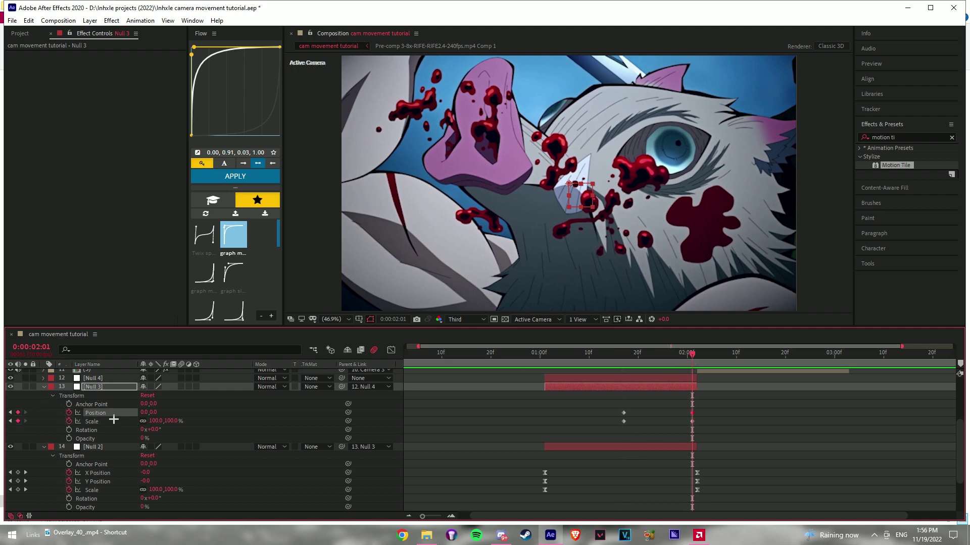
pyautogui.rightClick(114, 413)
pyautogui.click(151, 318)
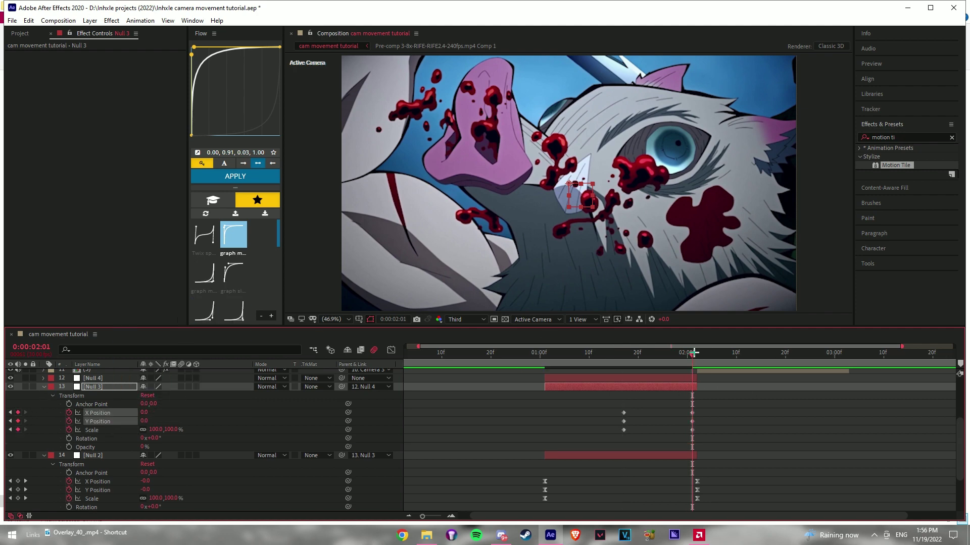
# Set Null 3's ending scale keyframe to 65% and move it one frame on to the clip's end
pyautogui.moveTo(666, 356); pyautogui.dragTo(689, 375)
pyautogui.moveTo(159, 431); pyautogui.dragTo(144, 431)
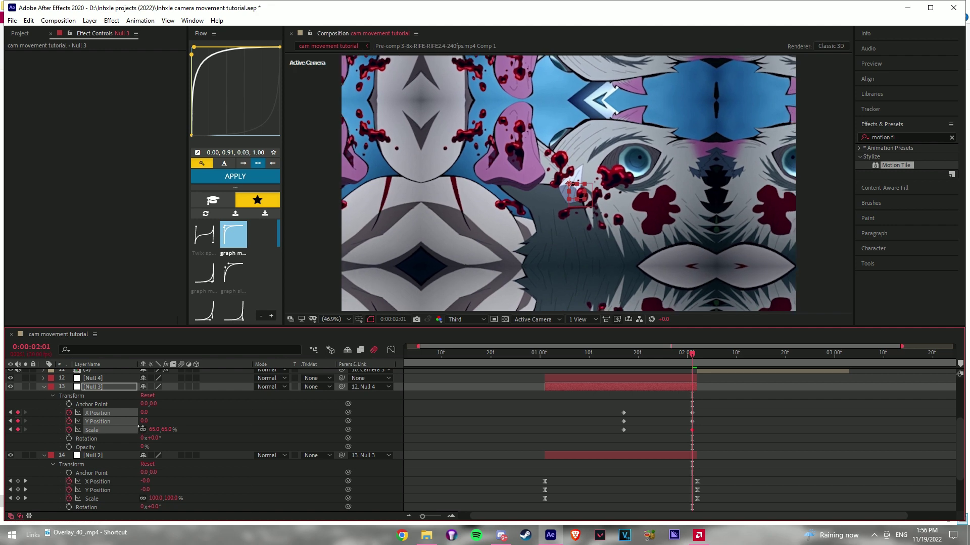
pyautogui.click(692, 431)
pyautogui.moveTo(692, 430); pyautogui.dragTo(695, 430)
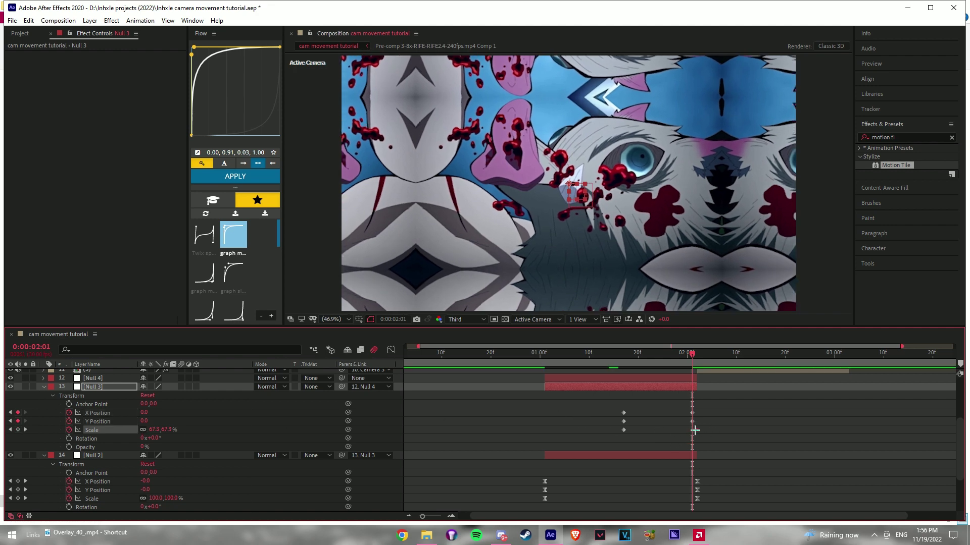
# Apply the 0.91, 0.02, 0.97, 0.06 ease curve to Null 3's scale keyframes and preview the clip's movement
pyautogui.scroll(-2, 212, 267)
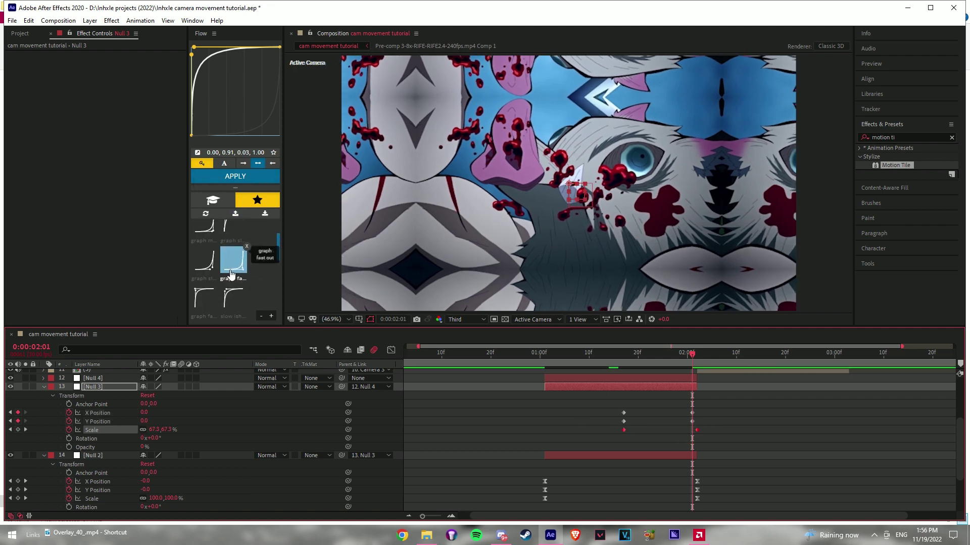
pyautogui.click(205, 269)
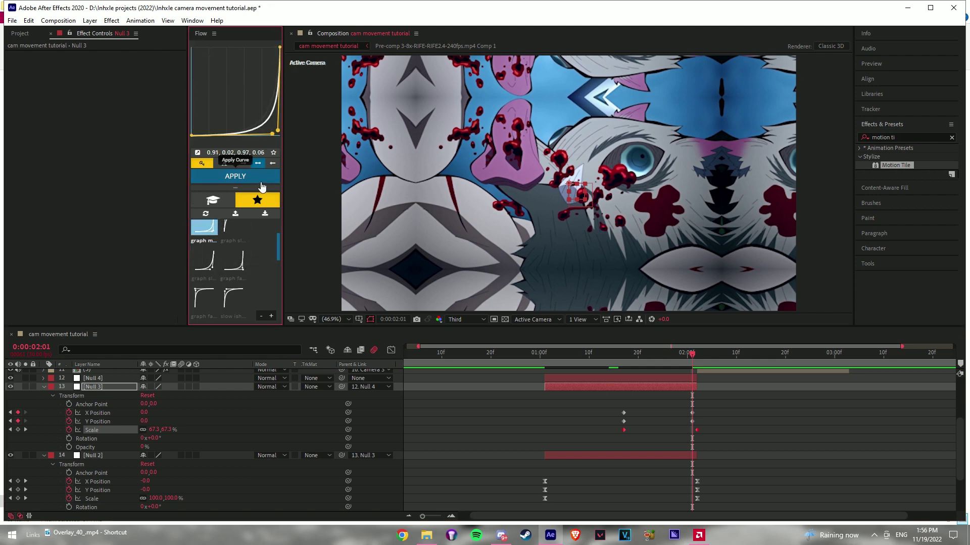
pyautogui.click(623, 352)
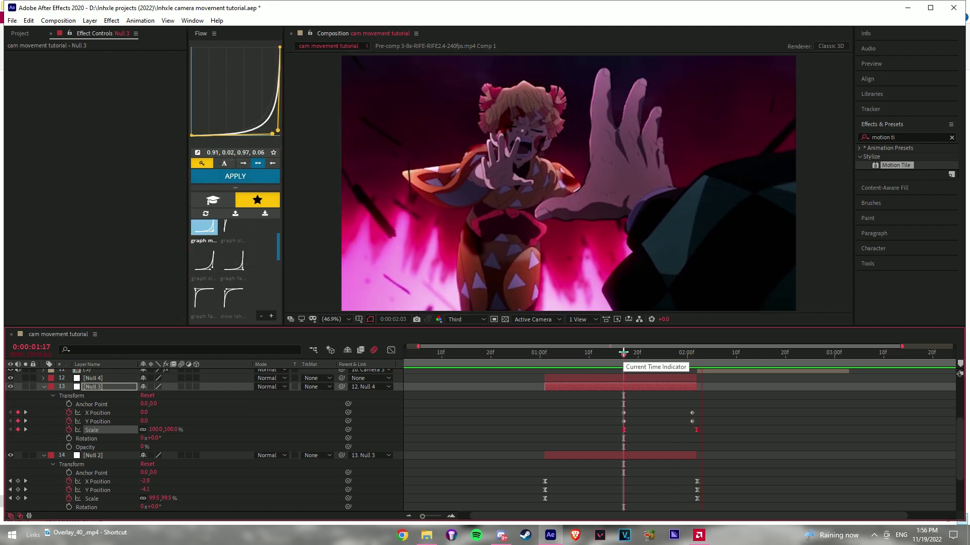
pyautogui.moveTo(623, 352); pyautogui.dragTo(540, 354)
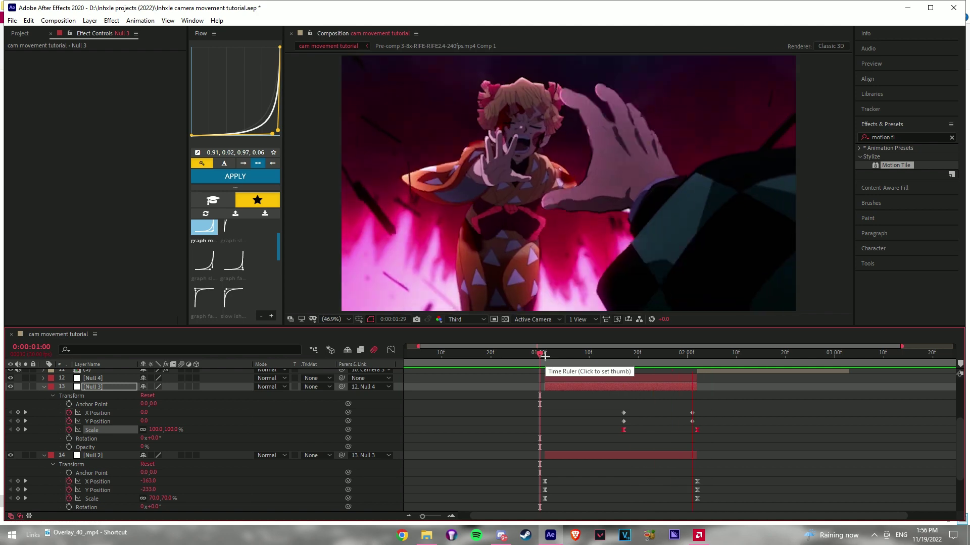
pyautogui.click(512, 356)
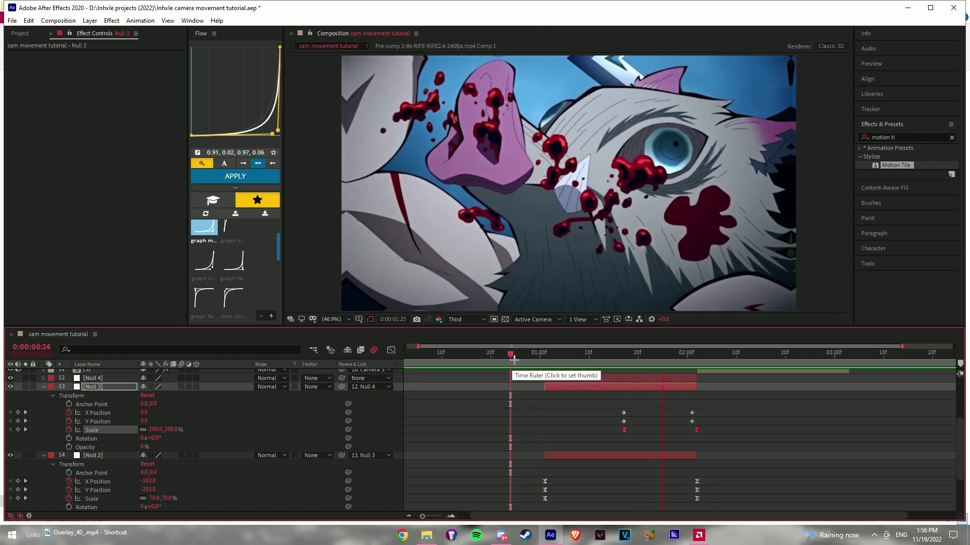
pyautogui.click(594, 359)
pyautogui.moveTo(594, 359); pyautogui.dragTo(545, 365)
# Set the scale of clip (2)'s Null 4 to 112% and scrub across the start of the clip
pyautogui.click(635, 379)
pyautogui.press('s')
pyautogui.moveTo(158, 387); pyautogui.dragTo(164, 387)
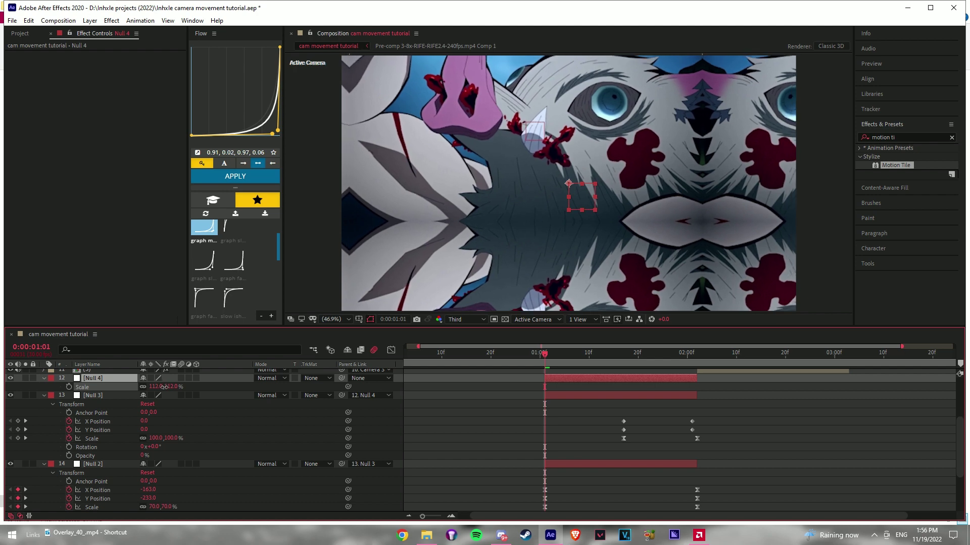
pyautogui.moveTo(545, 355)
pyautogui.mouseDown()
pyautogui.moveTo(555, 358)
pyautogui.moveTo(545, 363)
pyautogui.moveTo(562, 364)
pyautogui.moveTo(552, 365)
pyautogui.mouseUp()
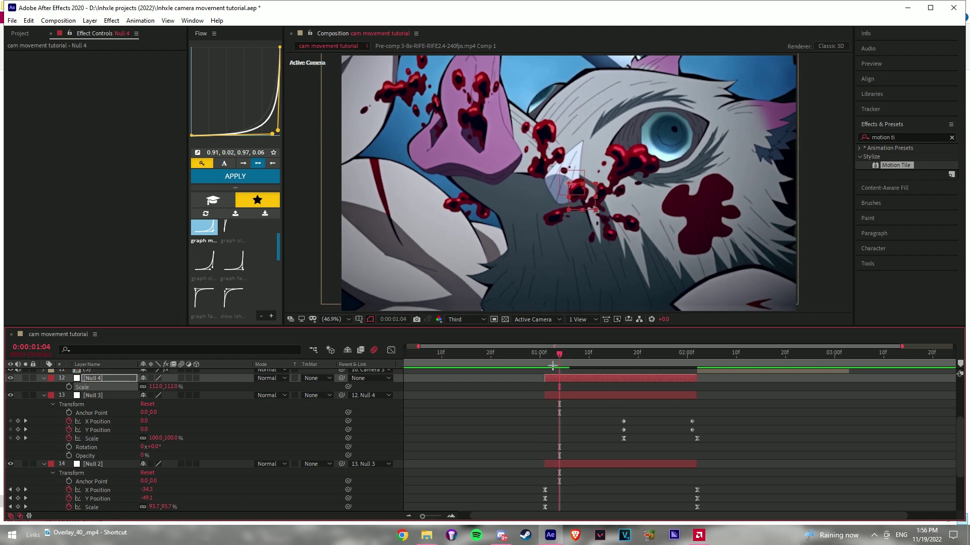
# Set clip (2)'s Null 4 position to 960, 577 and play back the camera move
pyautogui.press('p')
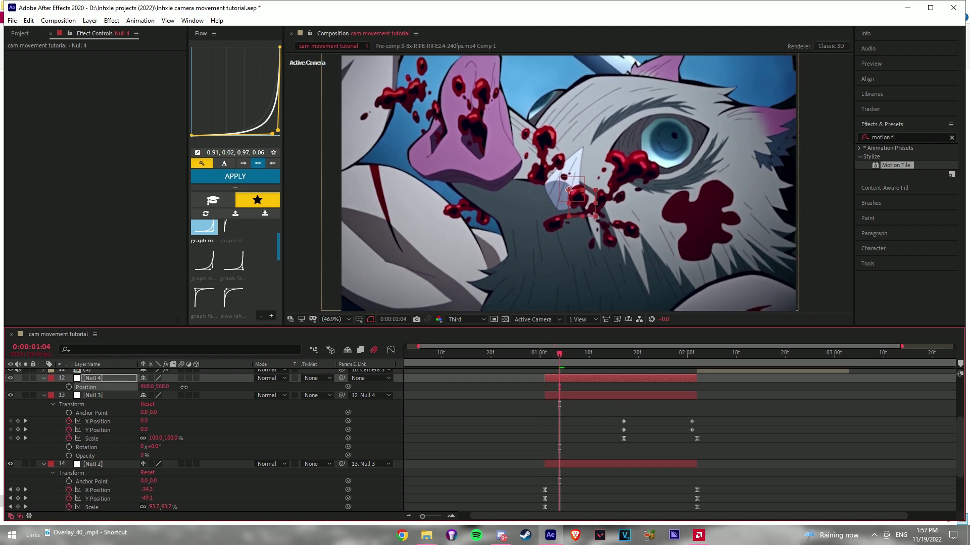
pyautogui.moveTo(566, 358)
pyautogui.mouseDown()
pyautogui.moveTo(699, 362)
pyautogui.moveTo(547, 371)
pyautogui.moveTo(572, 358)
pyautogui.moveTo(502, 358)
pyautogui.moveTo(555, 357)
pyautogui.mouseUp()
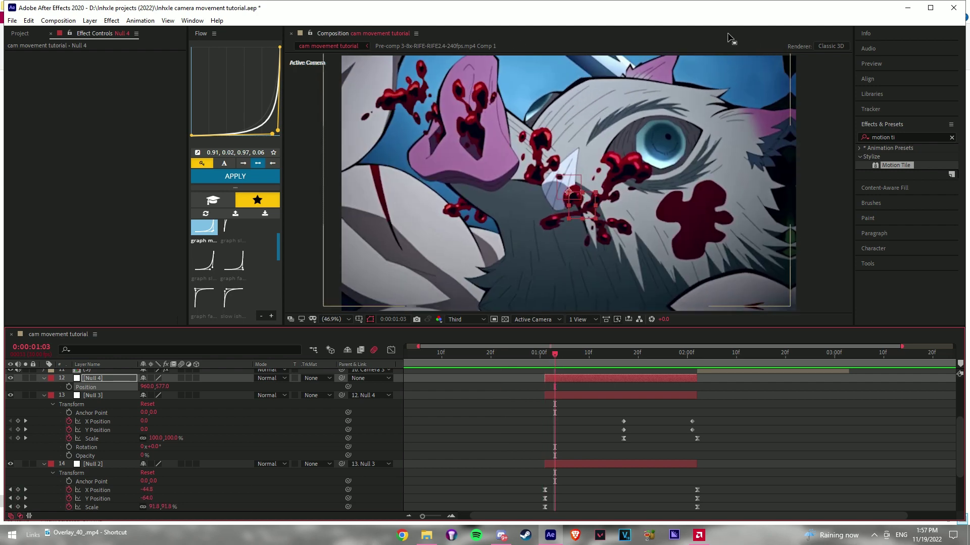
pyautogui.press('space')
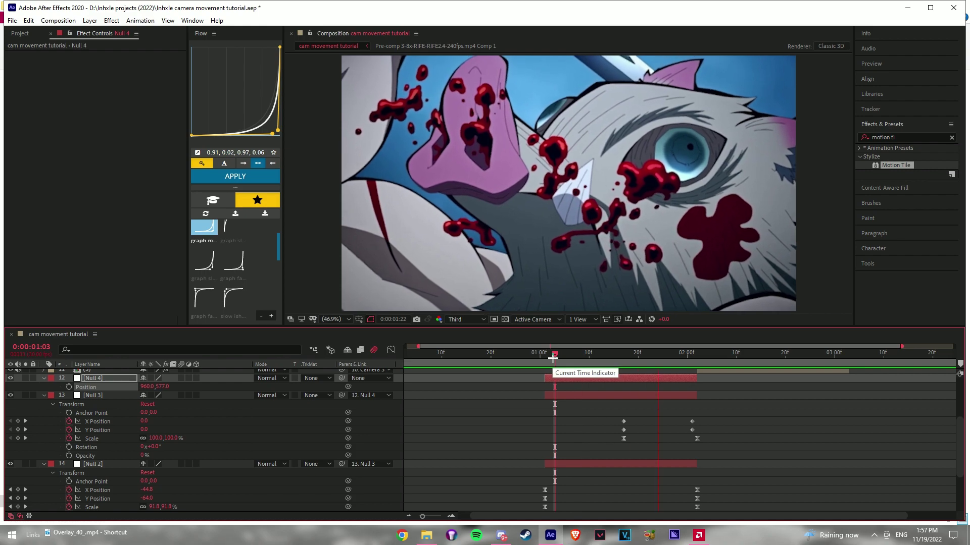
pyautogui.moveTo(553, 356); pyautogui.dragTo(443, 356)
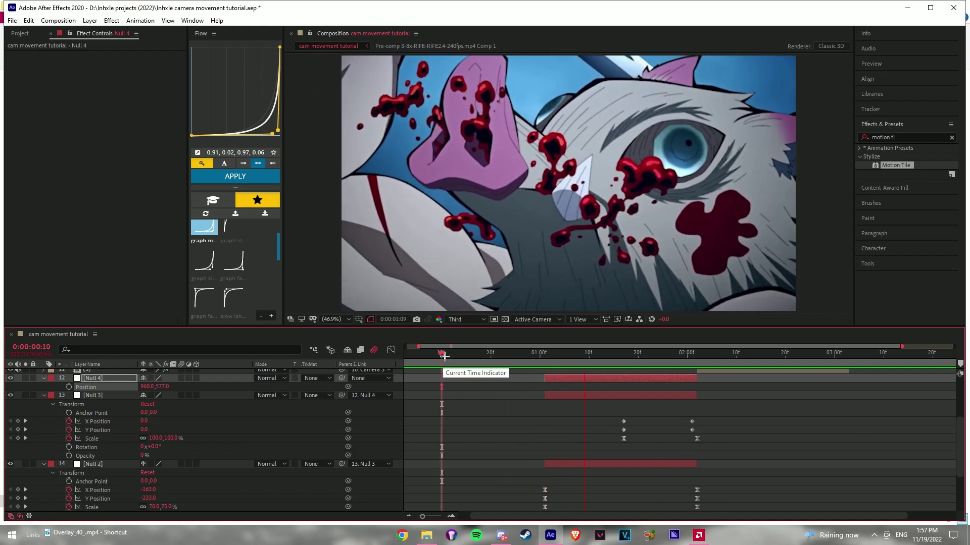
pyautogui.press('space')
pyautogui.press('space')
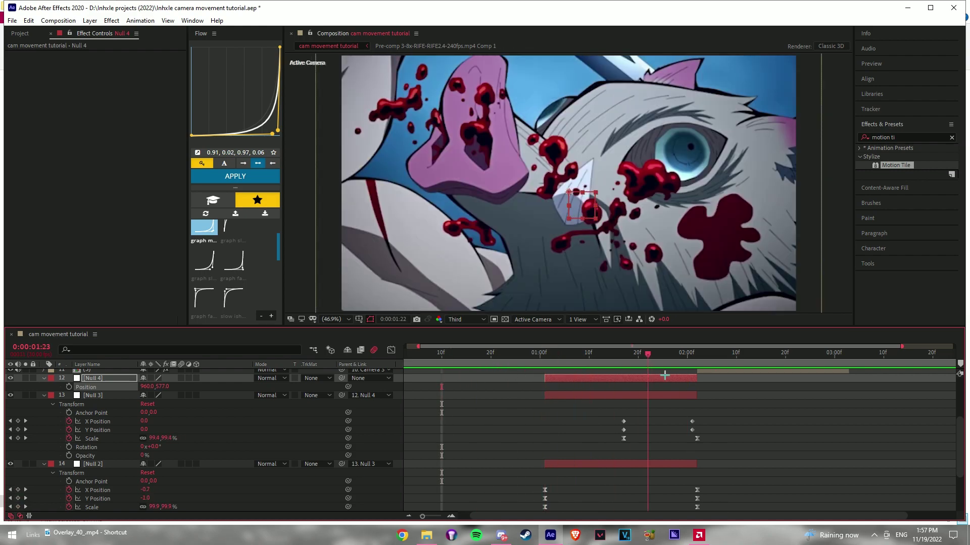
# Collapse the properties of clip (2)'s nulls and enable motion blur on the clip (2) layer
pyautogui.click(44, 396)
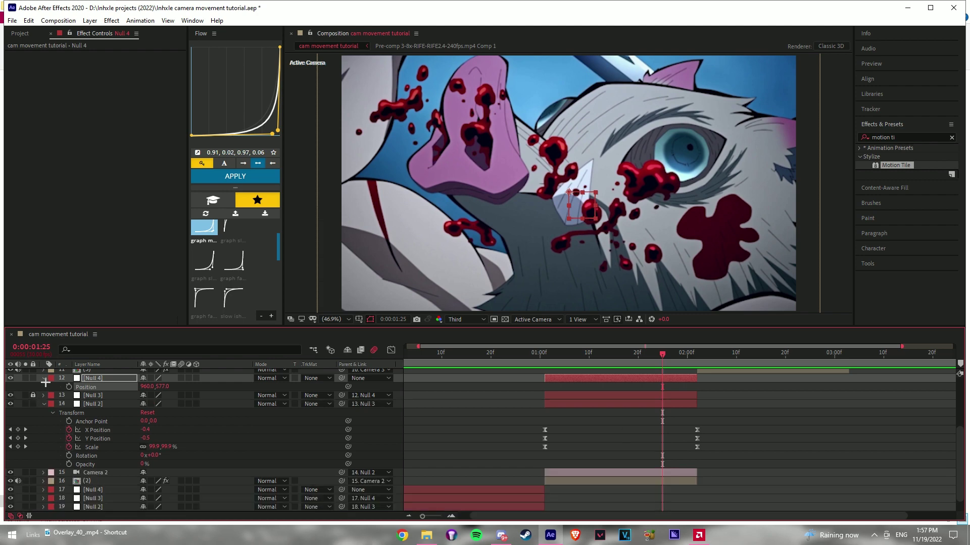
pyautogui.click(44, 379)
pyautogui.click(44, 396)
pyautogui.click(32, 388)
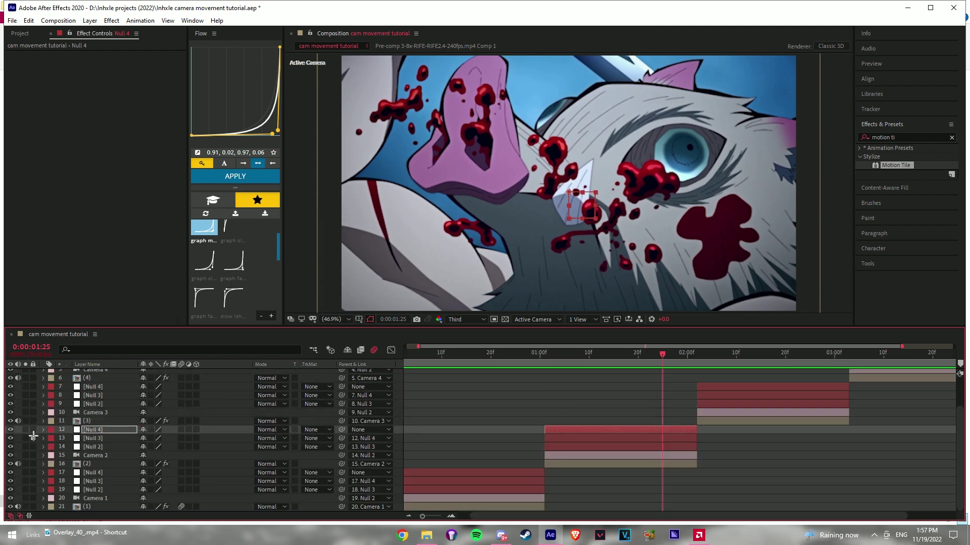
pyautogui.click(574, 474)
pyautogui.click(181, 465)
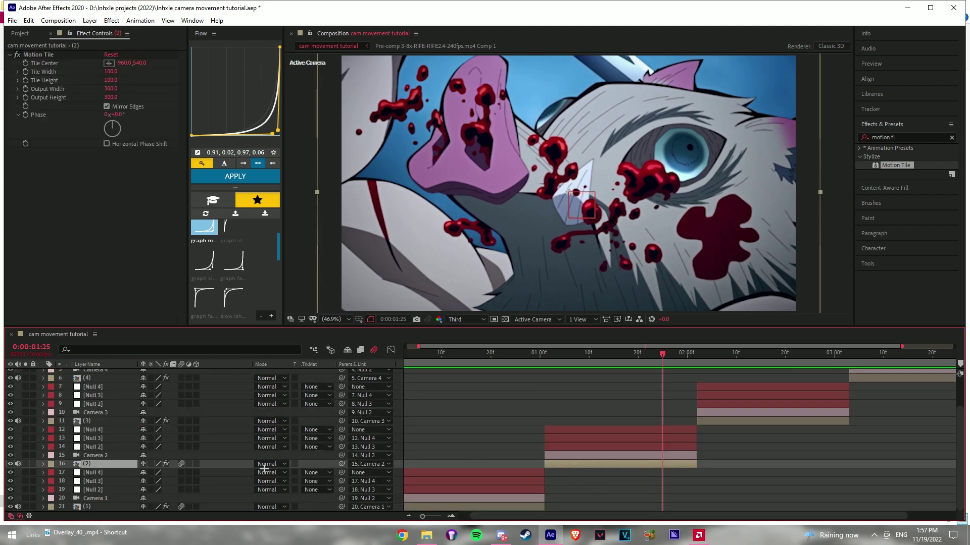
# Play back the first two clips to review their camera moves and the transition between them
pyautogui.moveTo(653, 359); pyautogui.dragTo(433, 362)
pyautogui.press('space')
pyautogui.press('space')
pyautogui.press('space')
pyautogui.press('space')
pyautogui.click(435, 360)
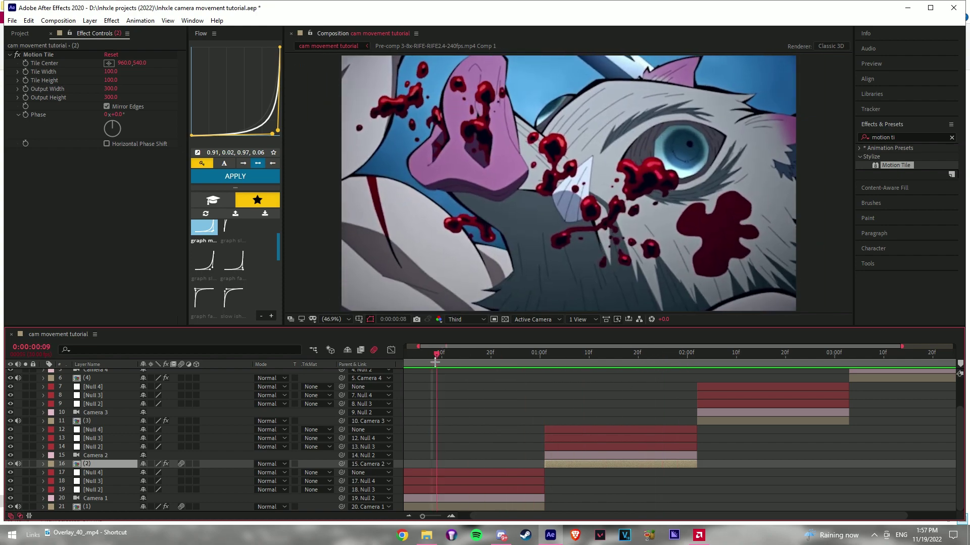
pyautogui.click(639, 364)
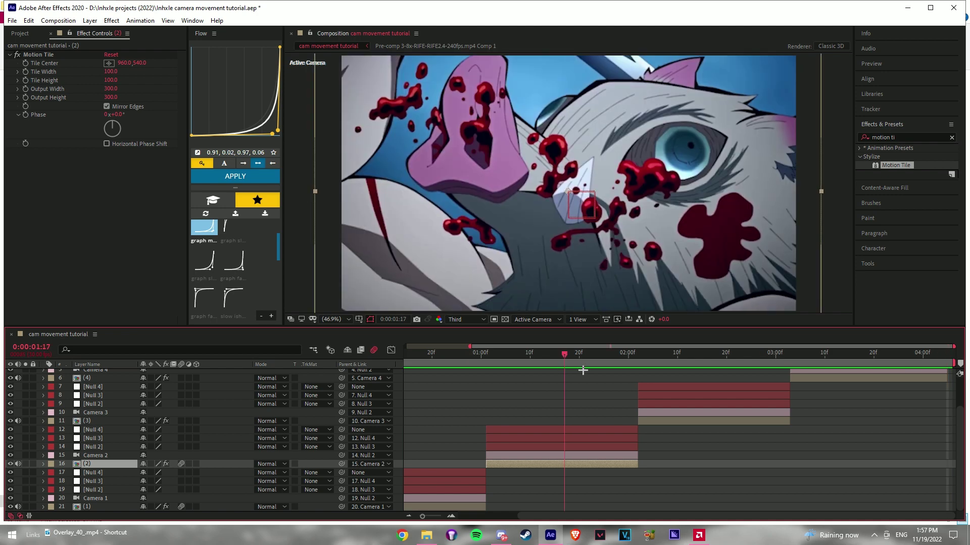
# Keyframe Position and Scale on clip (3)'s Null 2 at 0:00:02:02 and 0:00:03:03
pyautogui.moveTo(621, 365); pyautogui.dragTo(783, 385)
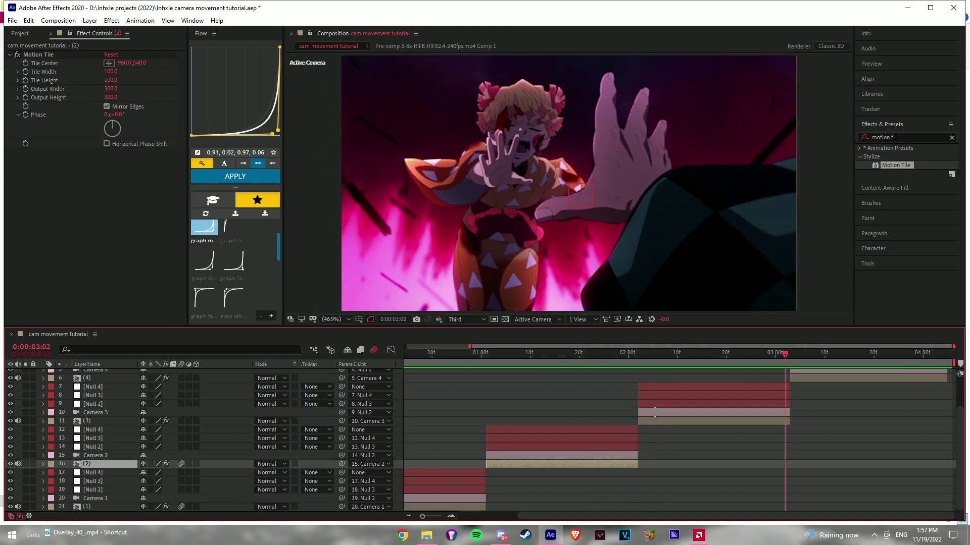
pyautogui.click(645, 414)
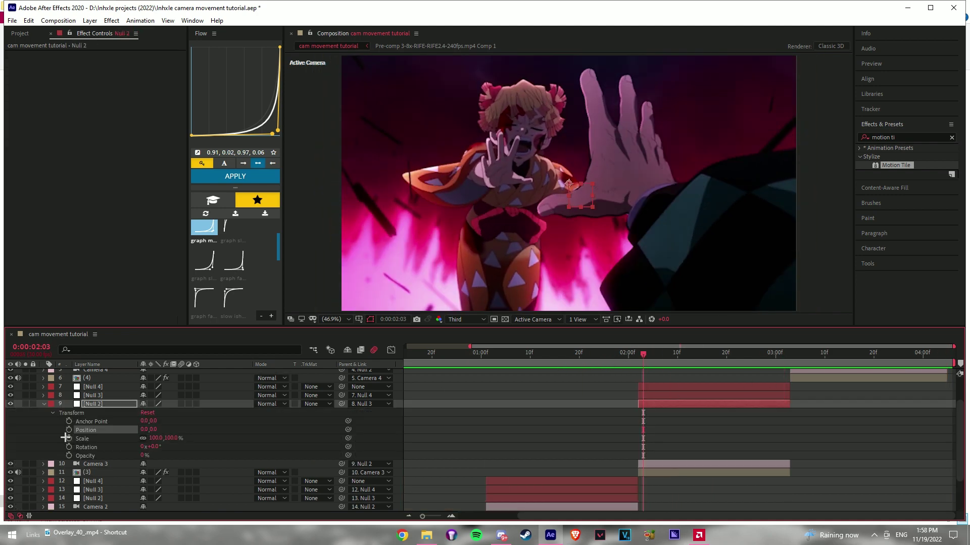
pyautogui.click(225, 459)
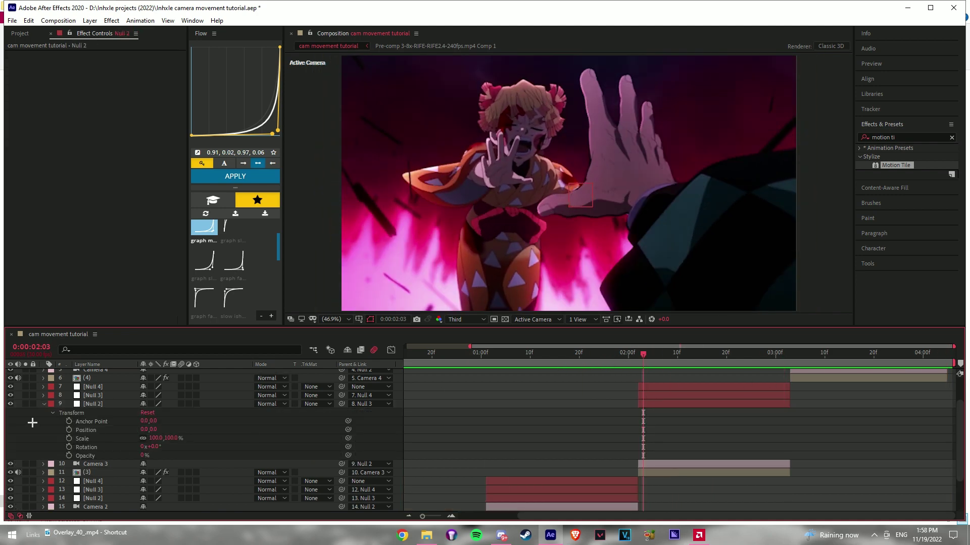
pyautogui.click(75, 440)
pyautogui.press('o')
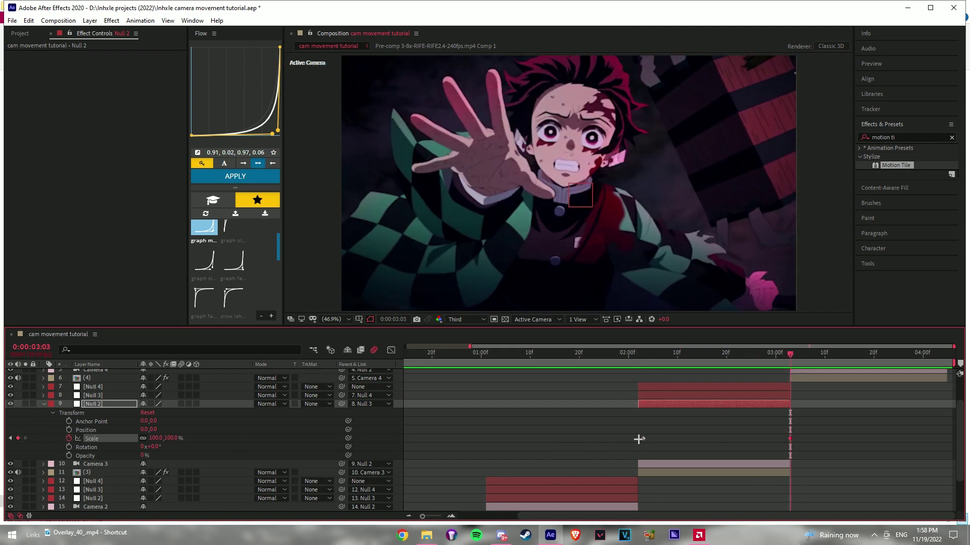
pyautogui.click(69, 430)
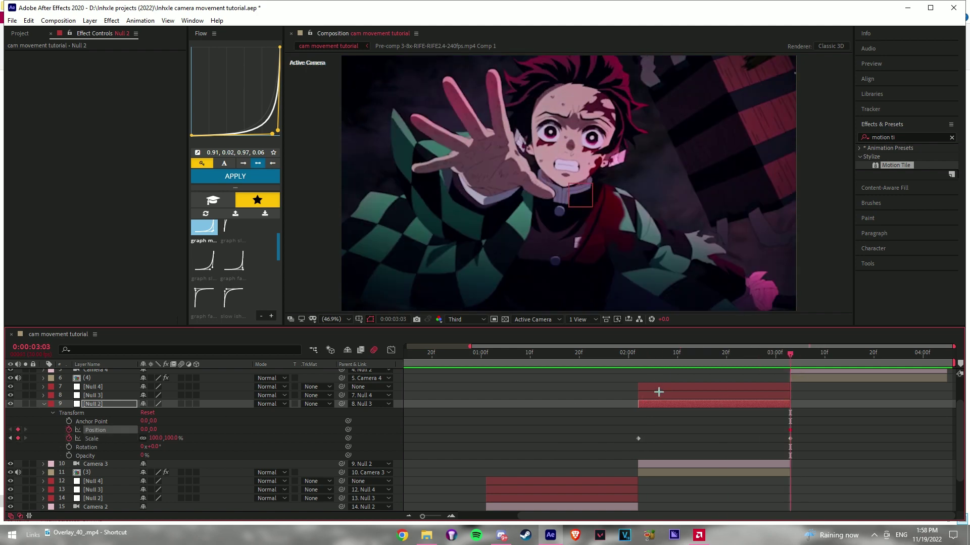
pyautogui.click(639, 357)
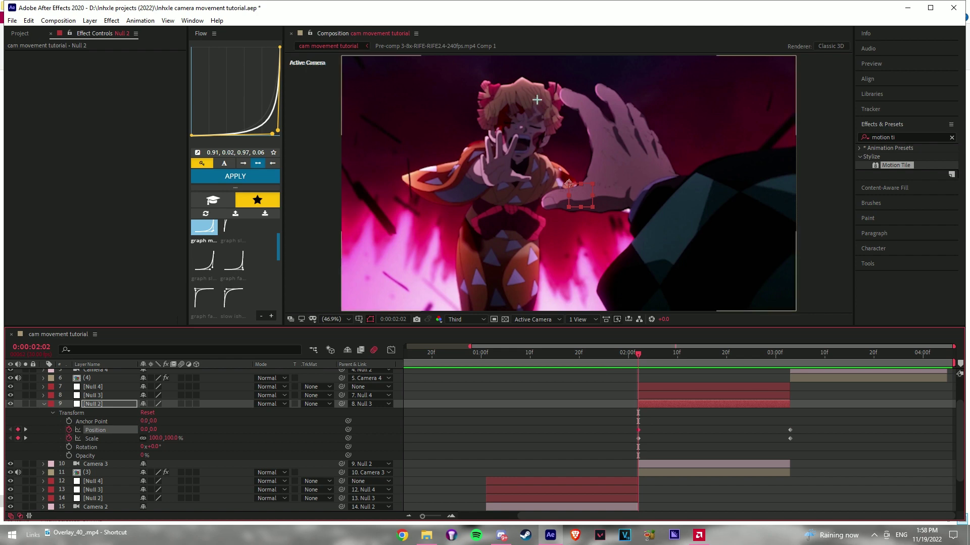
# Set Null 2's starting keyframes at 0:00:02:02 to 225% scale and position 528, 536
pyautogui.click(266, 423)
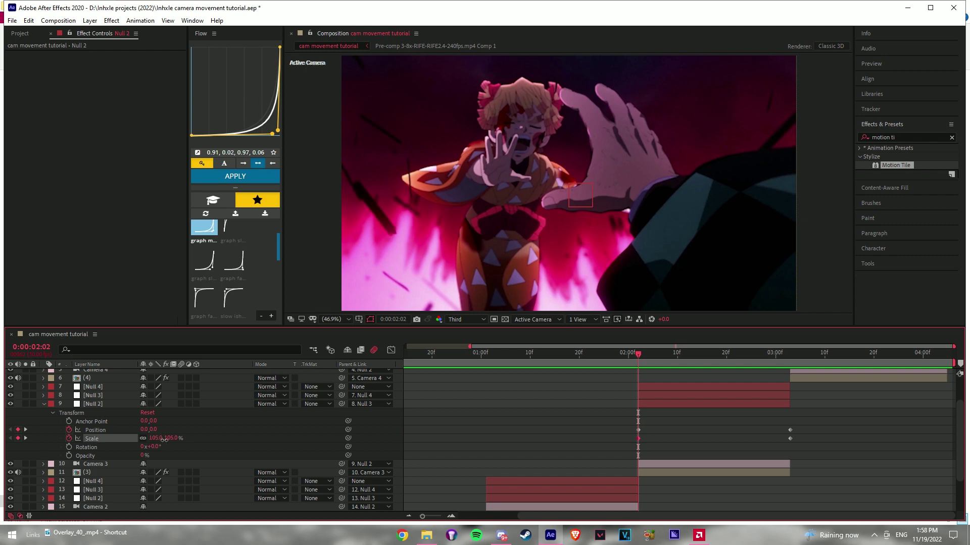
pyautogui.moveTo(164, 440); pyautogui.dragTo(320, 431)
pyautogui.moveTo(157, 439); pyautogui.dragTo(256, 434)
pyautogui.moveTo(166, 429); pyautogui.dragTo(249, 440)
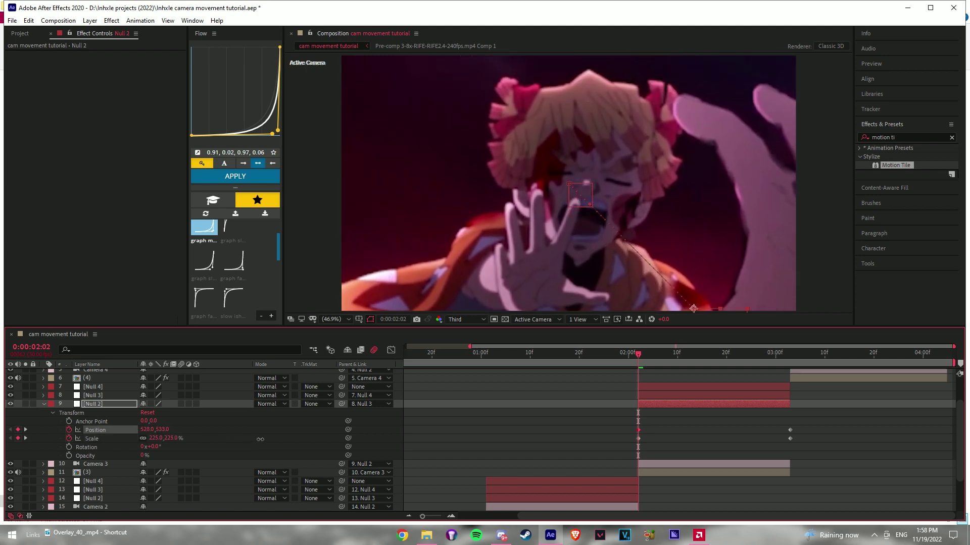
# Separate Null 2's Position dimensions, apply the 0.00, 0.91, 0.03, 1.00 ease curve to all its keyframes, and preview the transition
pyautogui.moveTo(808, 434); pyautogui.dragTo(652, 437)
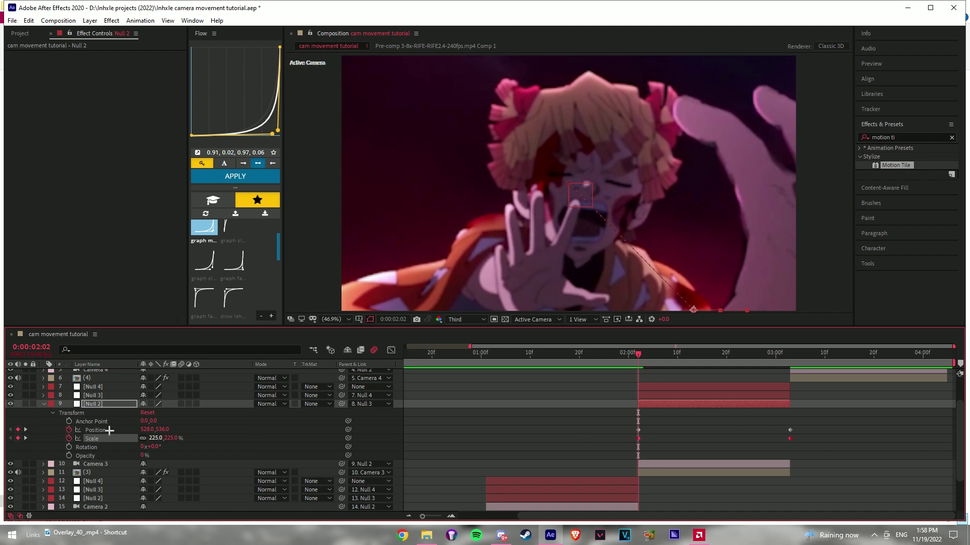
pyautogui.rightClick(110, 430)
pyautogui.click(183, 354)
pyautogui.moveTo(807, 430); pyautogui.dragTo(633, 450)
pyautogui.scroll(2, 235, 263)
pyautogui.click(234, 235)
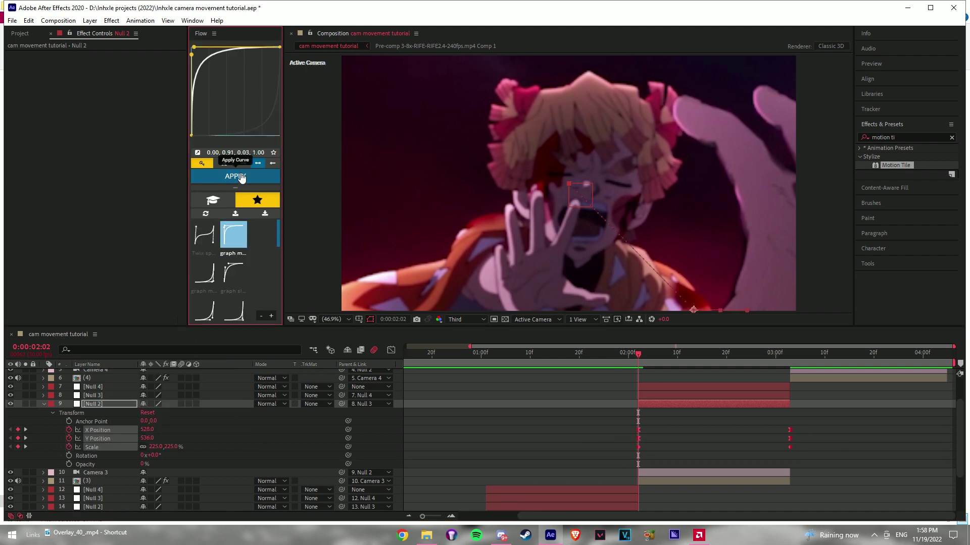
pyautogui.click(241, 178)
pyautogui.moveTo(638, 354); pyautogui.dragTo(548, 355)
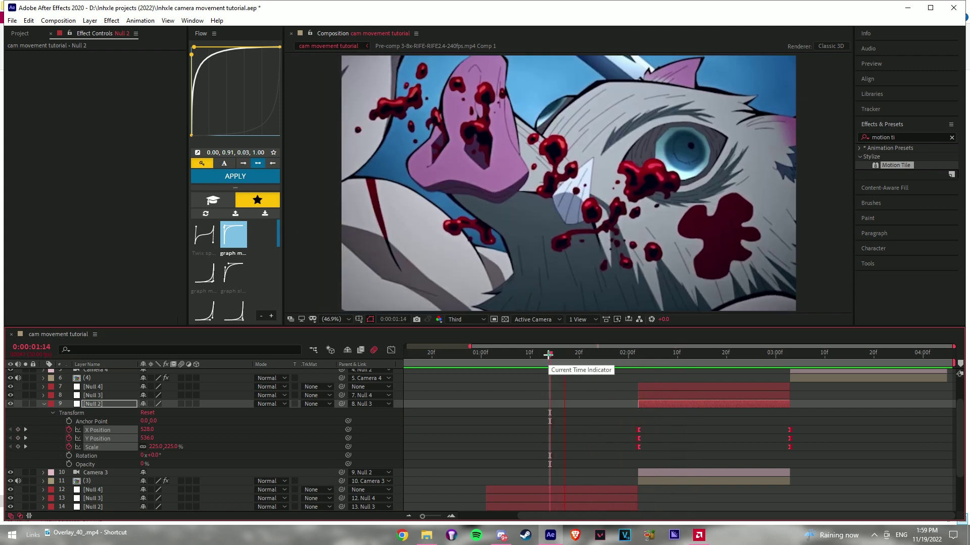
pyautogui.moveTo(549, 355); pyautogui.dragTo(648, 369)
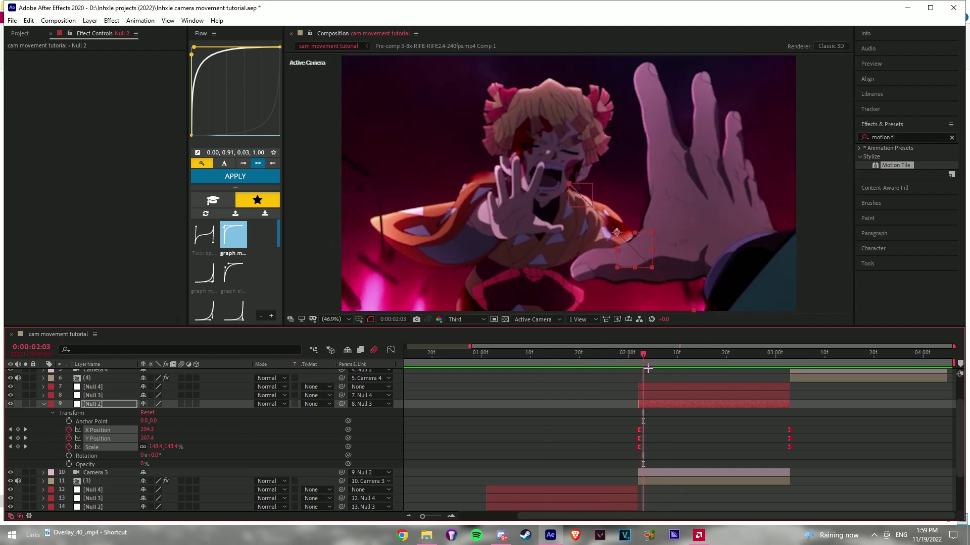
# Add a starting scale keyframe on clip (3)'s Null 3 at 0:00:02:19
pyautogui.moveTo(708, 355); pyautogui.dragTo(716, 384)
pyautogui.click(718, 394)
pyautogui.click(714, 357)
pyautogui.press('s')
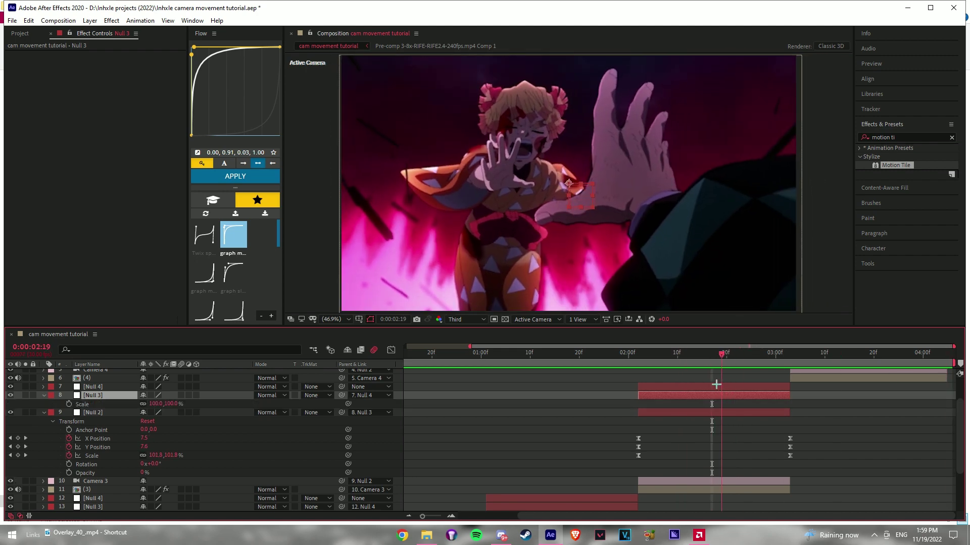
pyautogui.click(69, 405)
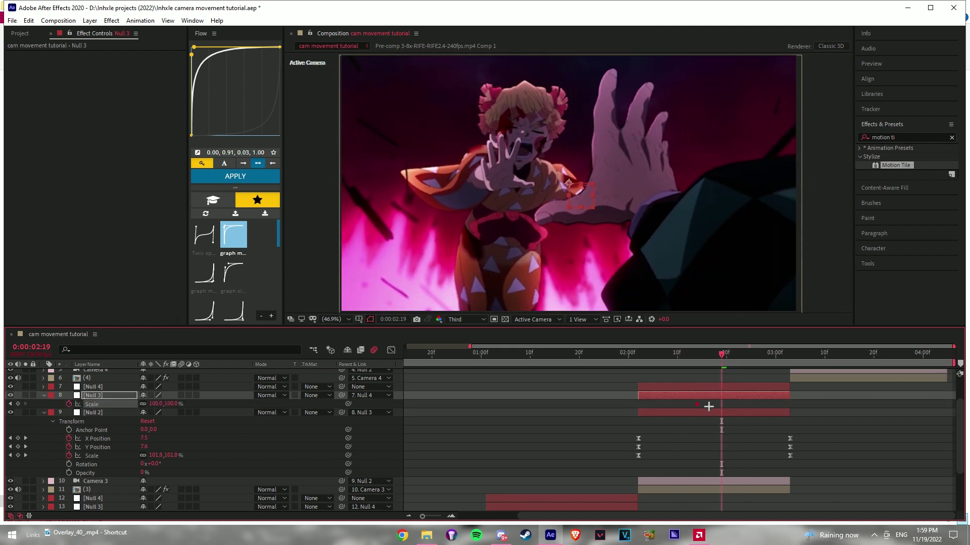
pyautogui.moveTo(717, 408)
pyautogui.moveTo(719, 407); pyautogui.dragTo(691, 411)
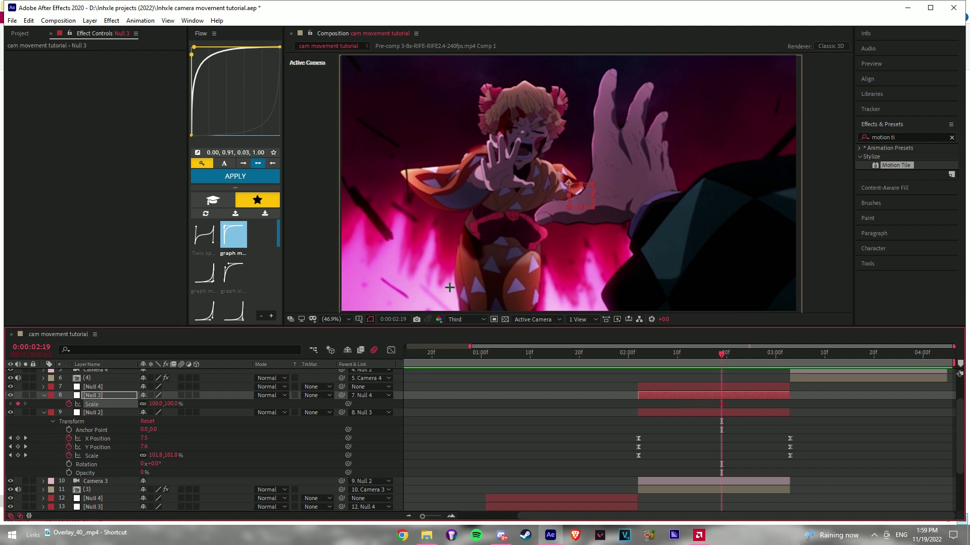
# Set Null 3's scale to 60% at 0:00:03:02 and enable Mirror Edges in clip (3)'s Motion Tile
pyautogui.moveTo(740, 355); pyautogui.dragTo(785, 356)
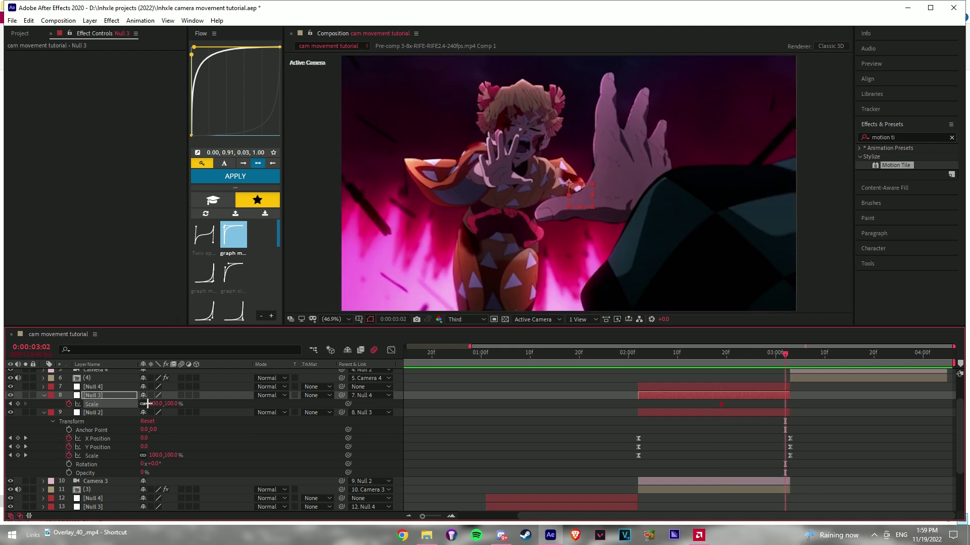
pyautogui.press('Return')
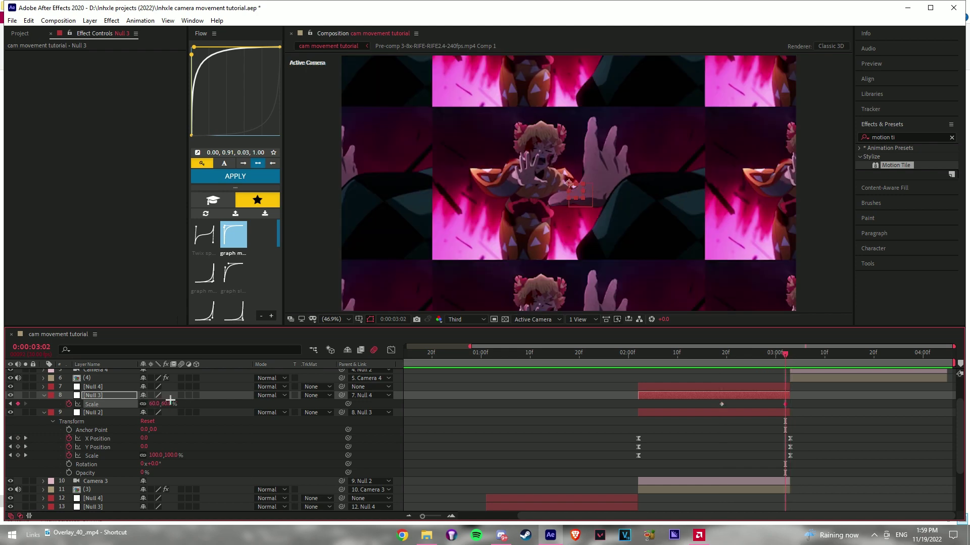
pyautogui.click(725, 489)
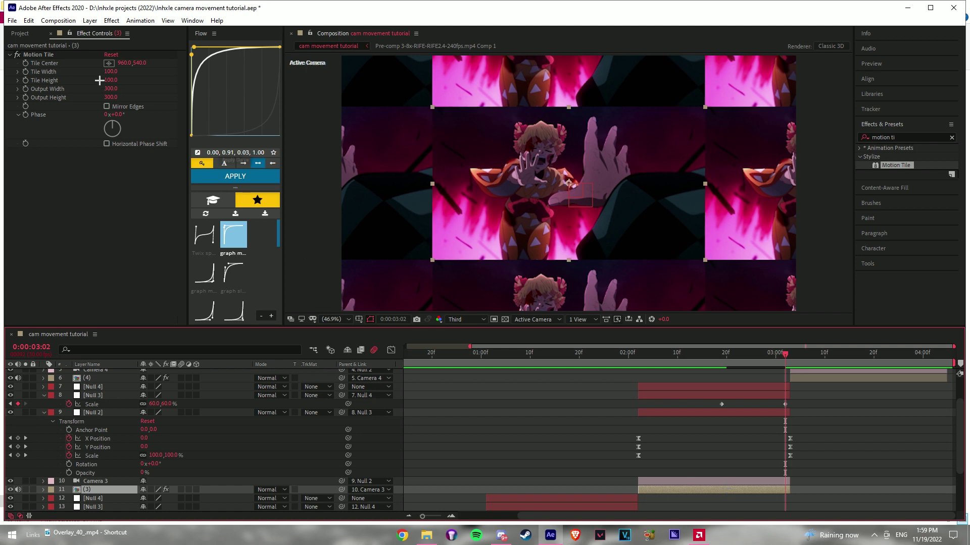
pyautogui.click(106, 106)
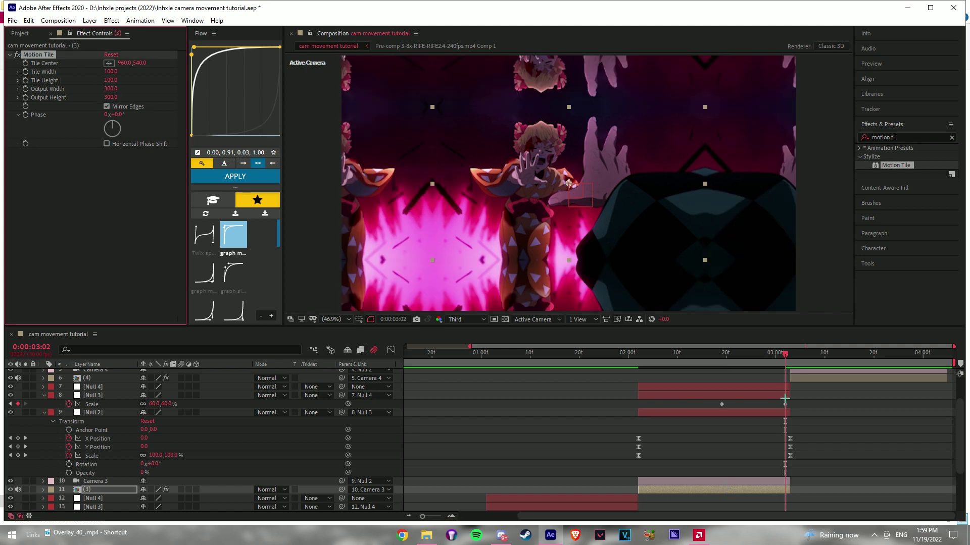
# Move Null 3's ending scale keyframe to 0:00:03:03, apply the 0.91, 0.02, 0.97, 0.06 ease curve to its scale keyframes, and preview the clip
pyautogui.click(645, 398)
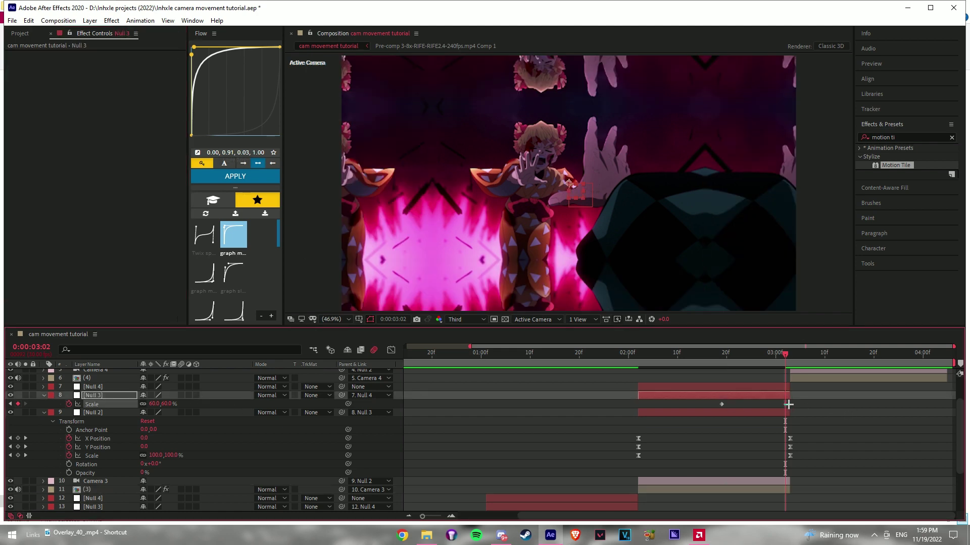
pyautogui.moveTo(788, 405); pyautogui.dragTo(789, 405)
pyautogui.click(204, 273)
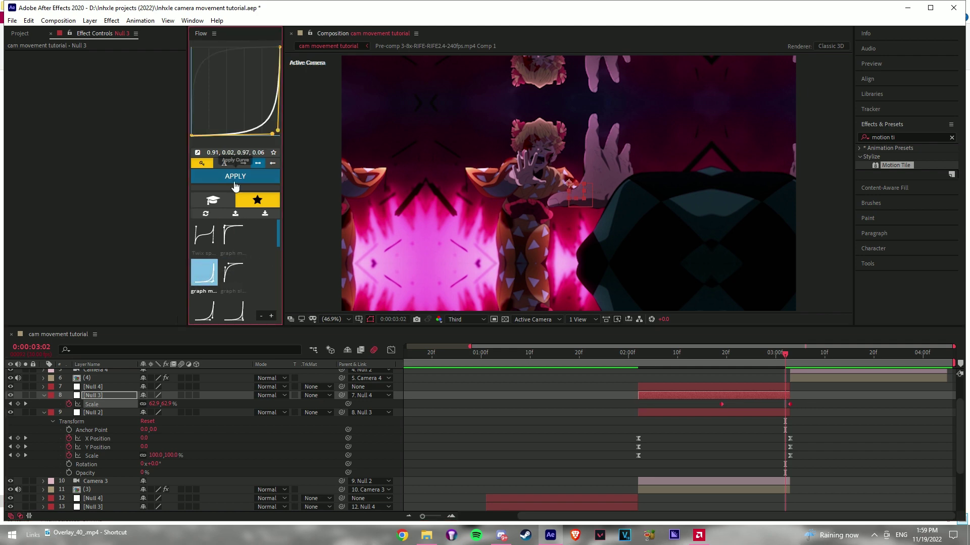
pyautogui.click(639, 354)
pyautogui.press('space')
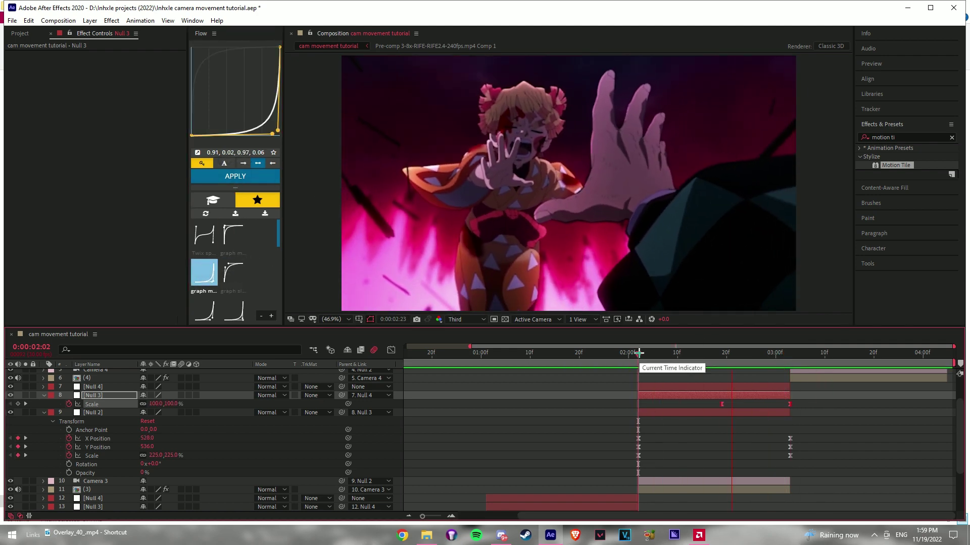
pyautogui.press('space')
# Enable motion blur on clip (3) and check a frame around 0:00:02:06
pyautogui.click(649, 488)
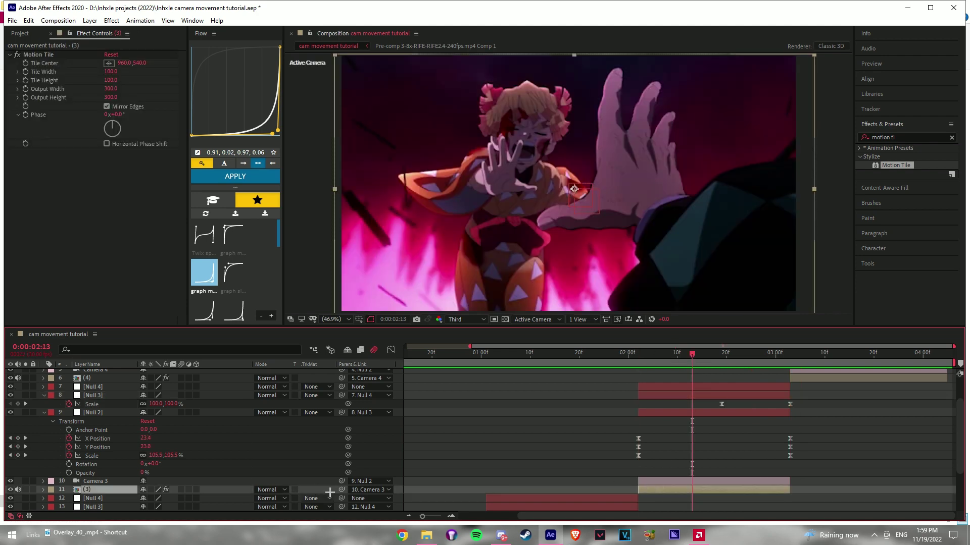
pyautogui.moveTo(686, 357); pyautogui.dragTo(658, 358)
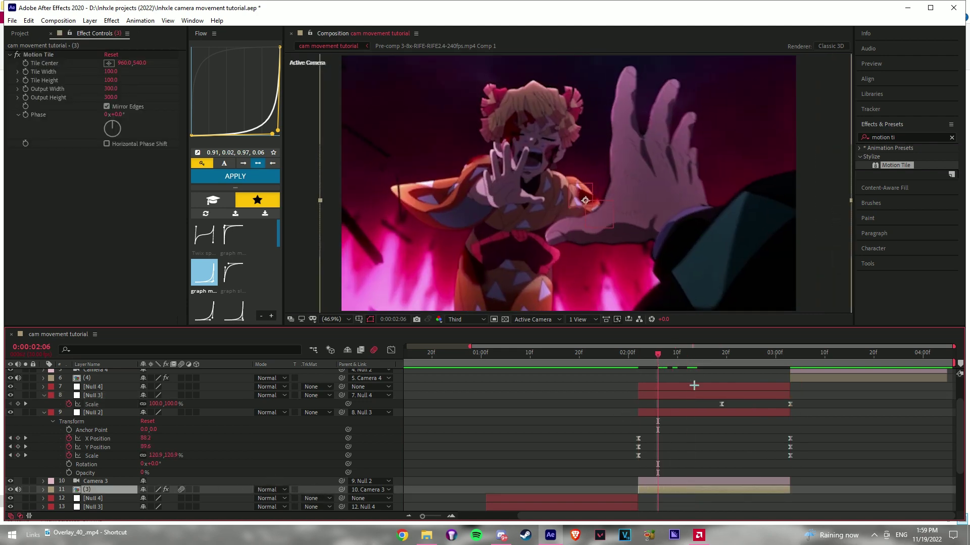
# Set clip (3)'s Null 4 scale to 110% and position to 960, 566, and preview from 0:00:01:22
pyautogui.click(692, 386)
pyautogui.click(697, 355)
pyautogui.press('s')
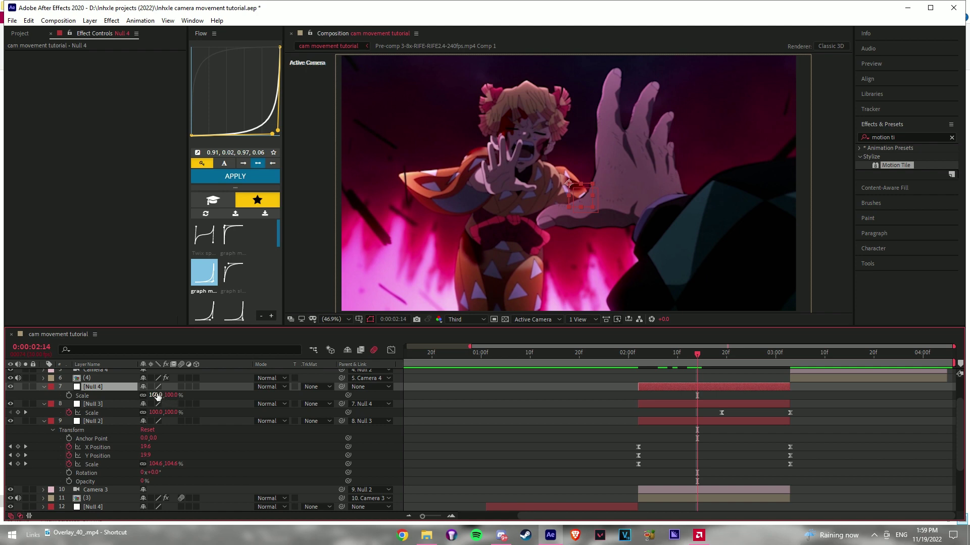
pyautogui.moveTo(156, 396); pyautogui.dragTo(163, 395)
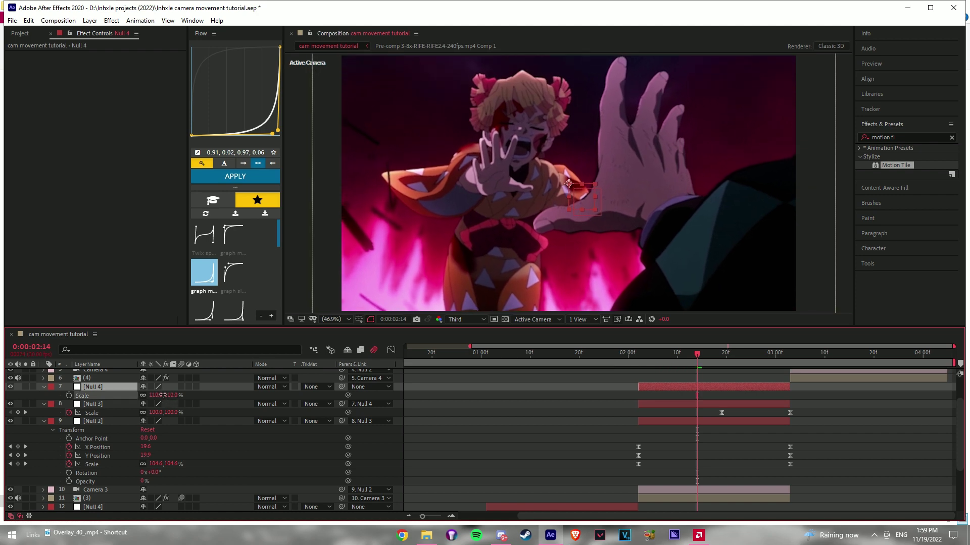
pyautogui.press('p')
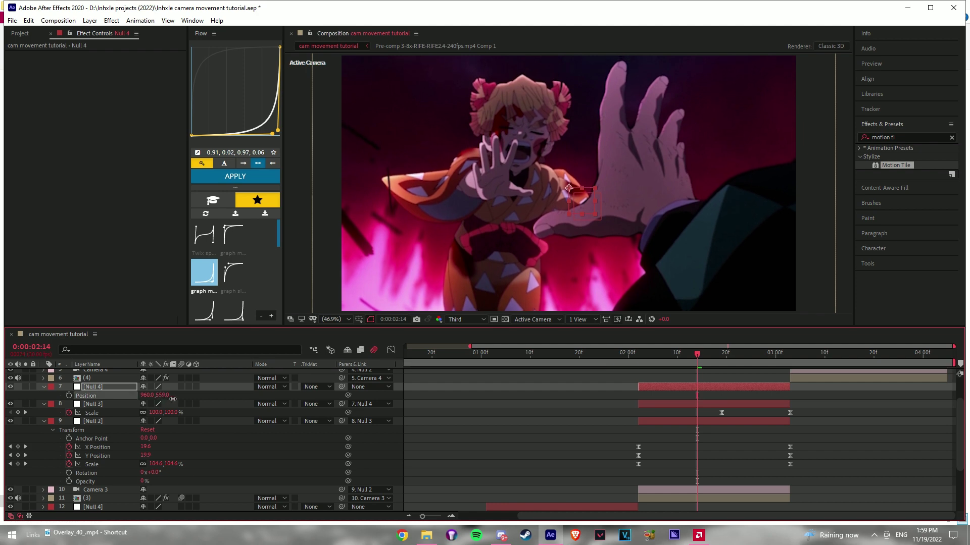
pyautogui.click(633, 353)
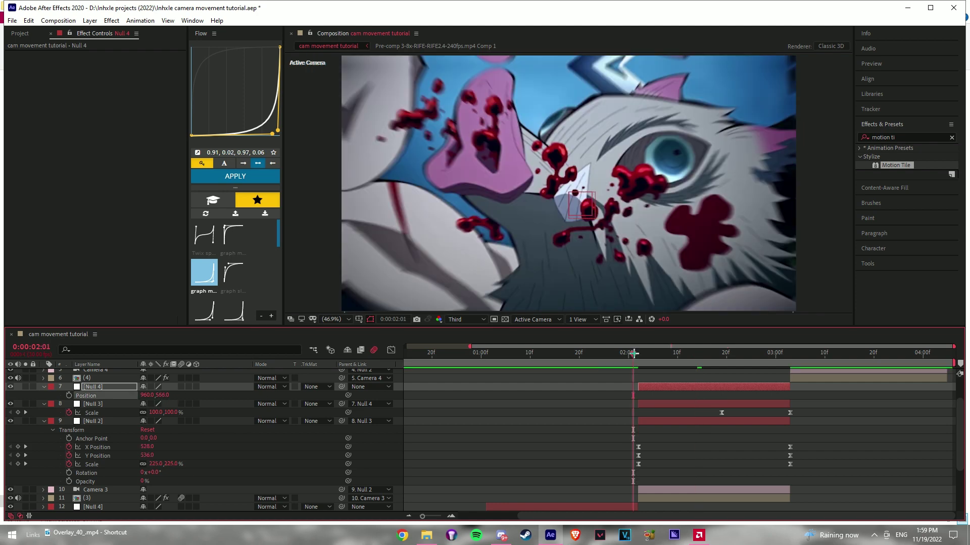
pyautogui.click(586, 355)
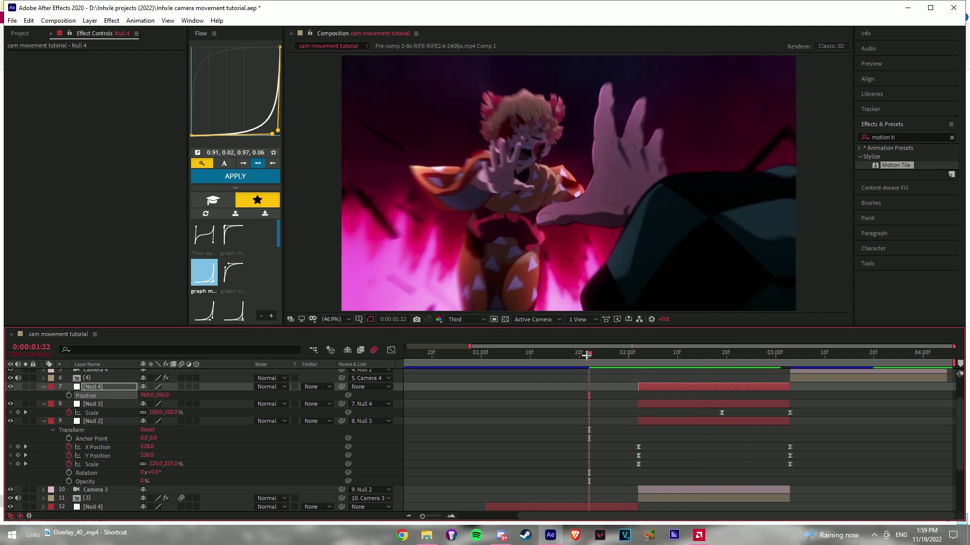
pyautogui.press('space')
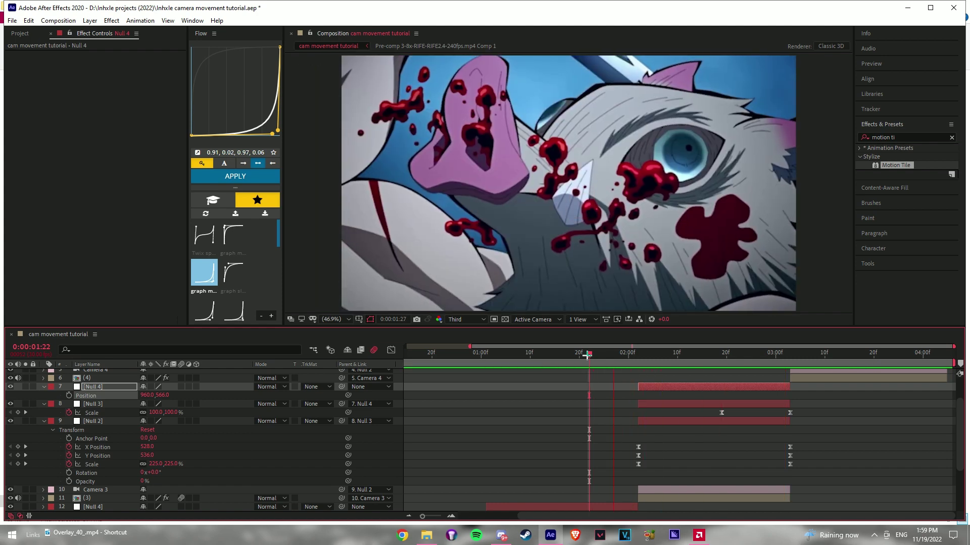
# Add position and scale keyframes on clip (4)'s Null 2 at 0:00:03:03 and 0:00:04:05
pyautogui.moveTo(748, 358); pyautogui.dragTo(800, 373)
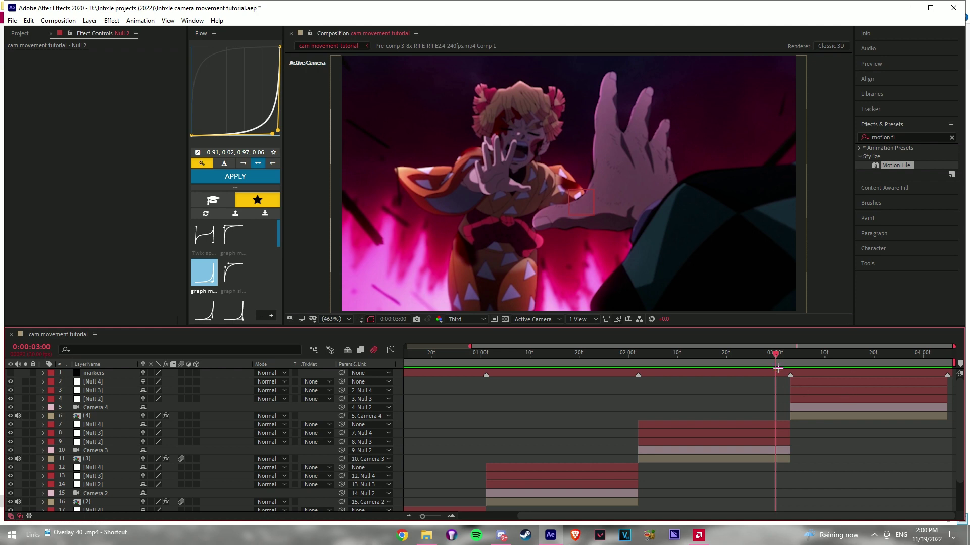
pyautogui.moveTo(778, 369)
pyautogui.mouseDown()
pyautogui.moveTo(740, 371)
pyautogui.moveTo(791, 371)
pyautogui.mouseUp()
pyautogui.click(806, 401)
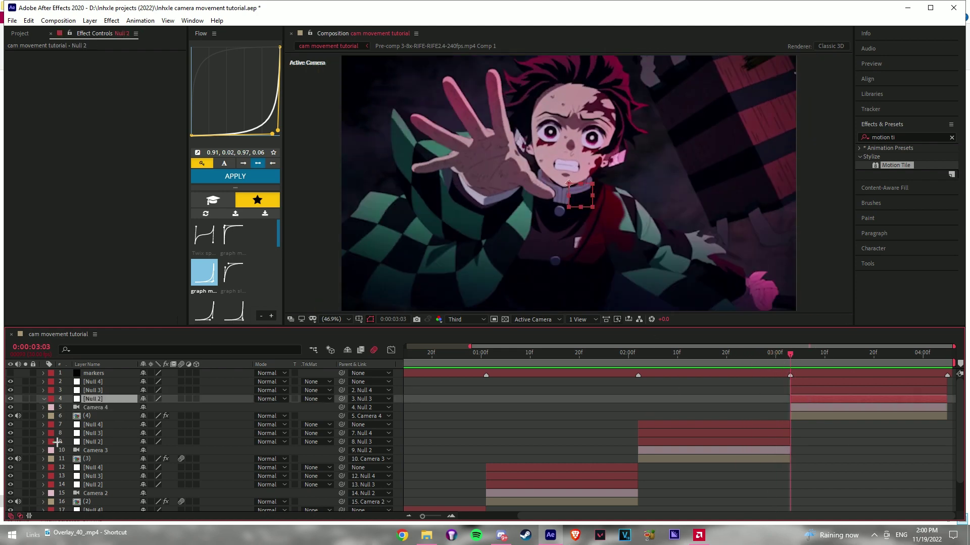
pyautogui.click(90, 433)
pyautogui.press('space')
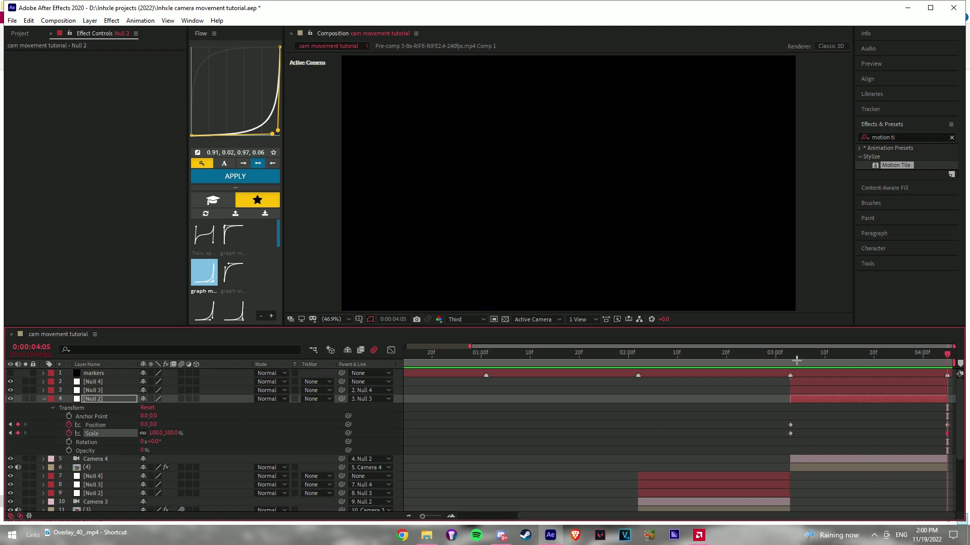
pyautogui.press('space')
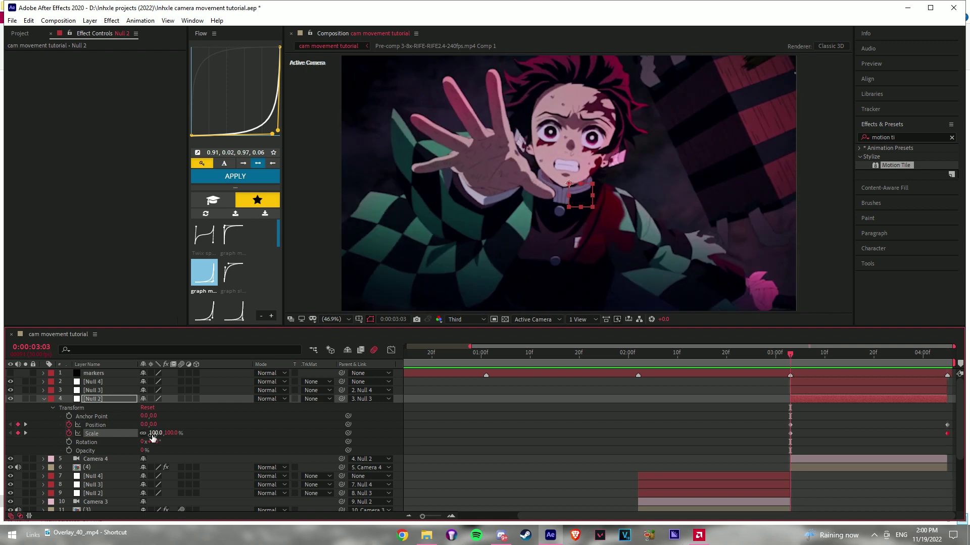
# Set clip (4)'s Null 2 at 0:00:03:03 to 223% scale and position 0, 363, framing the face
pyautogui.moveTo(152, 437); pyautogui.dragTo(214, 437)
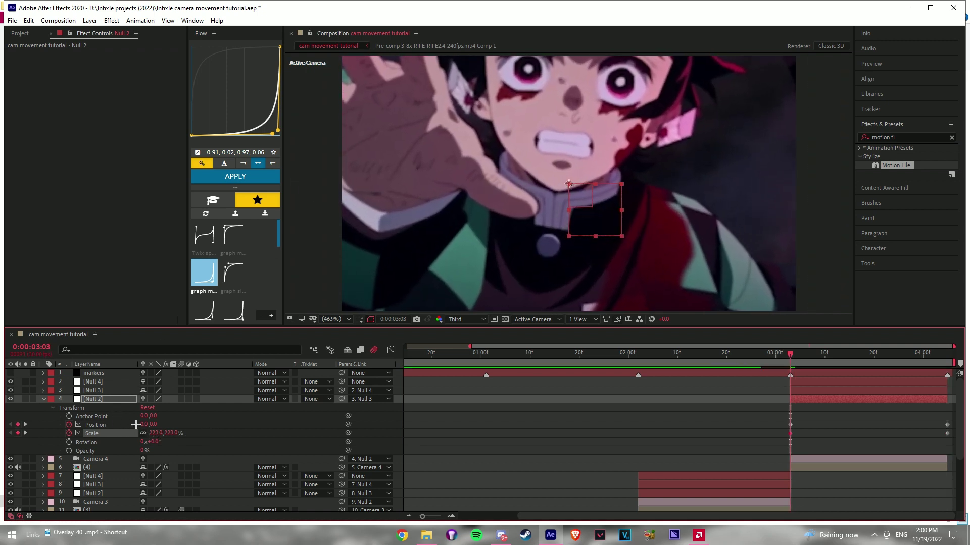
pyautogui.moveTo(143, 425); pyautogui.dragTo(339, 427)
pyautogui.click(167, 425)
# Separate Null 2's Position dimensions, apply the 0.00, 0.91, 0.03, 1.00 ease curve to its position and scale keyframes, and preview from 0:00:02:14
pyautogui.moveTo(954, 426); pyautogui.dragTo(769, 434)
pyautogui.rightClick(88, 426)
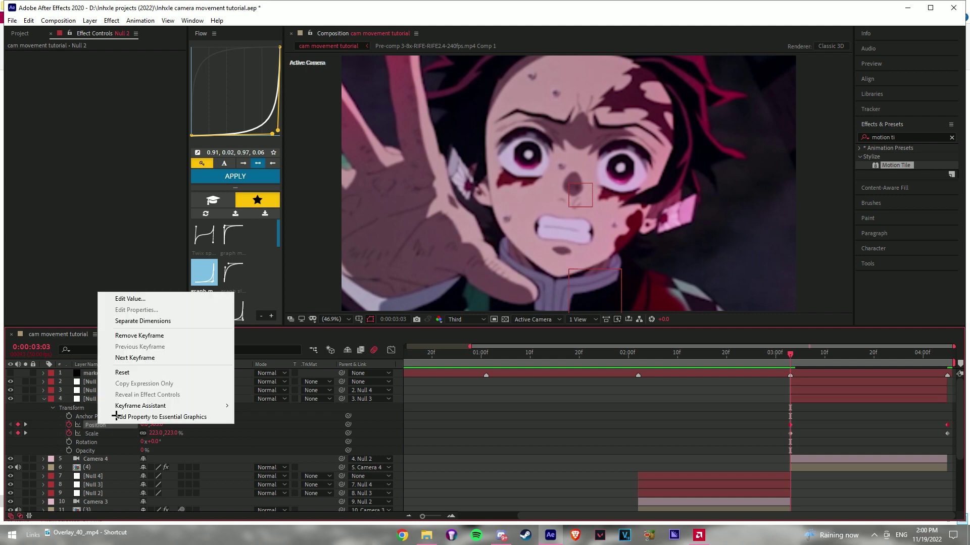
pyautogui.click(147, 321)
pyautogui.moveTo(766, 429); pyautogui.dragTo(956, 447)
pyautogui.moveTo(770, 416); pyautogui.dragTo(958, 448)
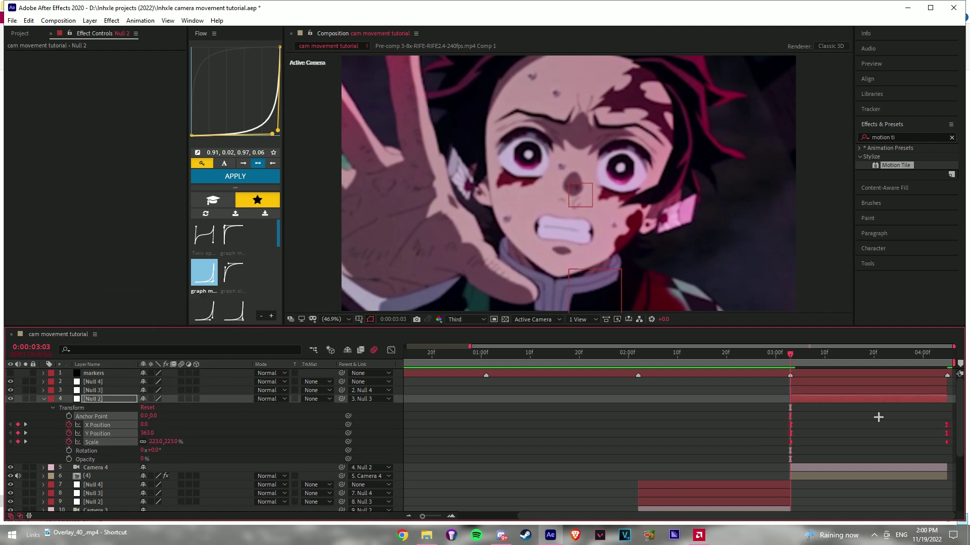
pyautogui.click(233, 234)
pyautogui.moveTo(790, 357); pyautogui.dragTo(698, 357)
pyautogui.press('space')
pyautogui.click(698, 357)
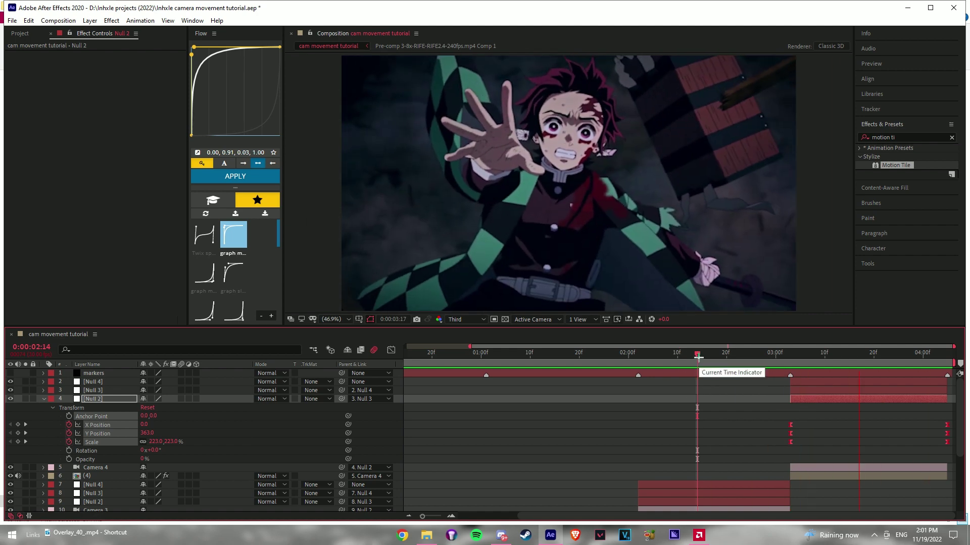
# Add a starting scale keyframe on clip (4)'s Null 3 at 0:00:03:21
pyautogui.moveTo(698, 357); pyautogui.dragTo(879, 355)
pyautogui.click(865, 385)
pyautogui.press('s')
pyautogui.press('s')
pyautogui.click(869, 392)
pyautogui.press('s')
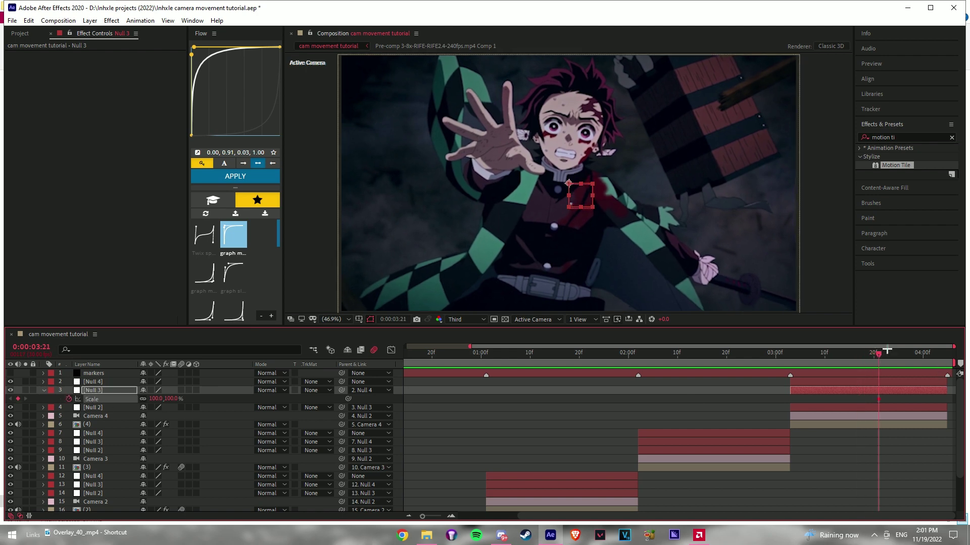
# Keyframe Null 3's scale down to about 65% at the end of clip (4), apply the 0.91, 0.02, 0.97, 0.06 ease curve, and preview
pyautogui.moveTo(943, 358); pyautogui.dragTo(943, 363)
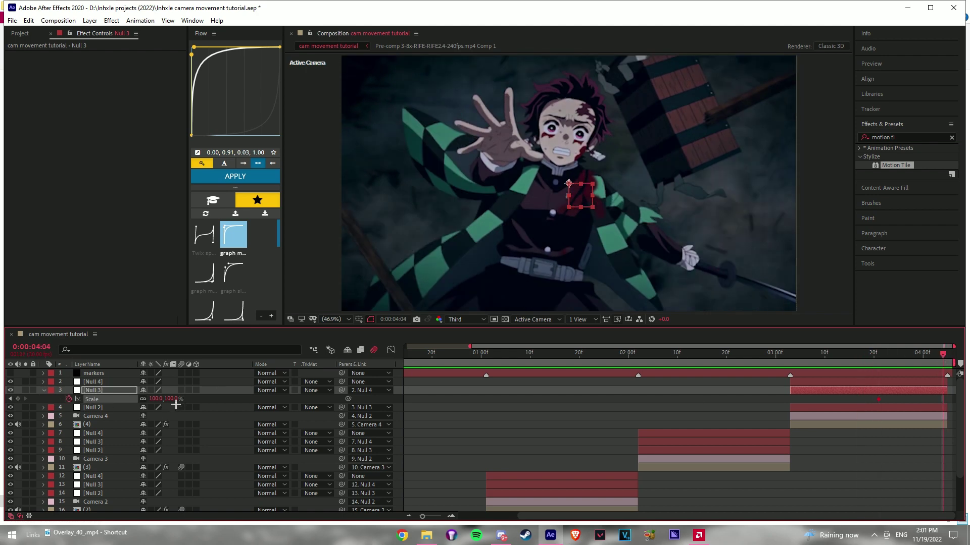
pyautogui.click(149, 397)
pyautogui.moveTo(149, 397); pyautogui.dragTo(946, 397)
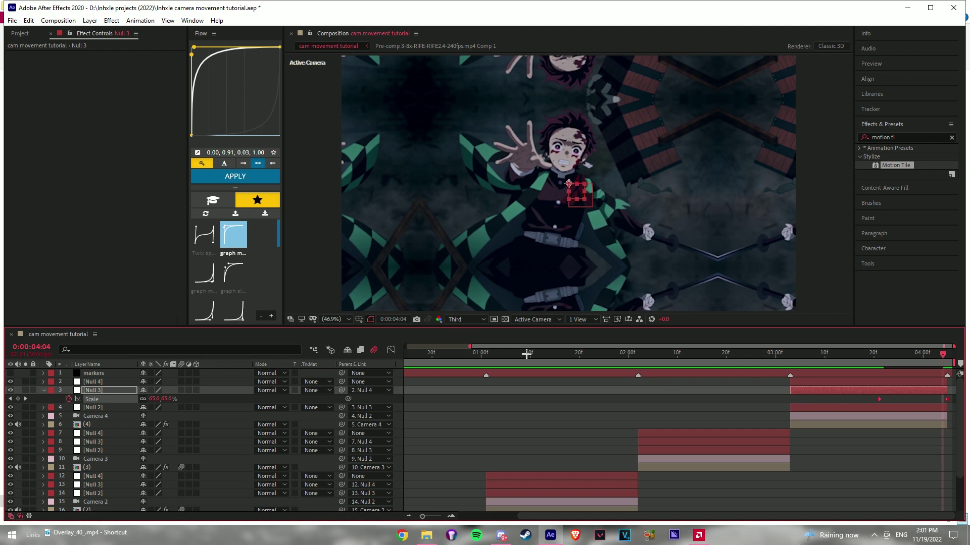
pyautogui.click(204, 273)
pyautogui.click(235, 177)
pyautogui.moveTo(803, 359); pyautogui.dragTo(790, 356)
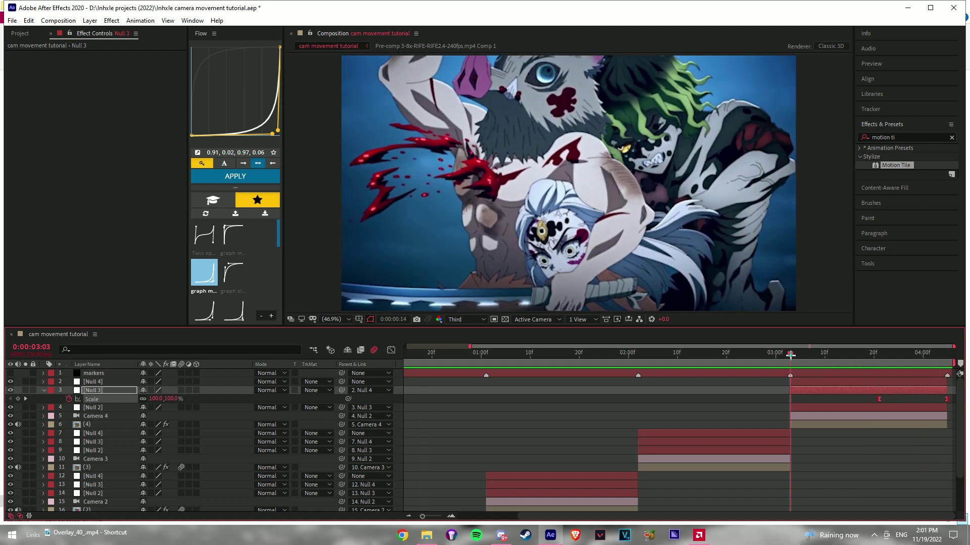
pyautogui.press('space')
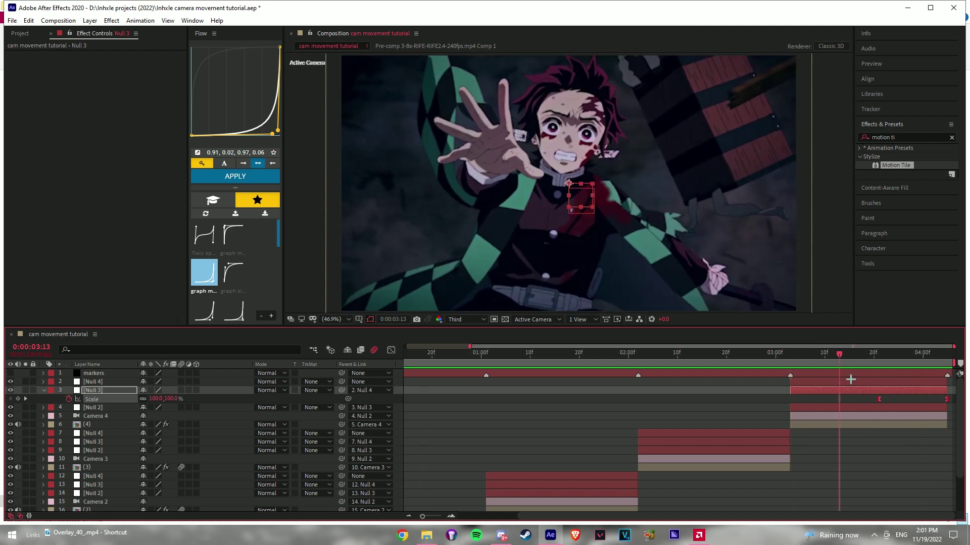
# Scale clip (4)'s Null 4 up slightly and set its position to 960, 610
pyautogui.click(850, 380)
pyautogui.press('s')
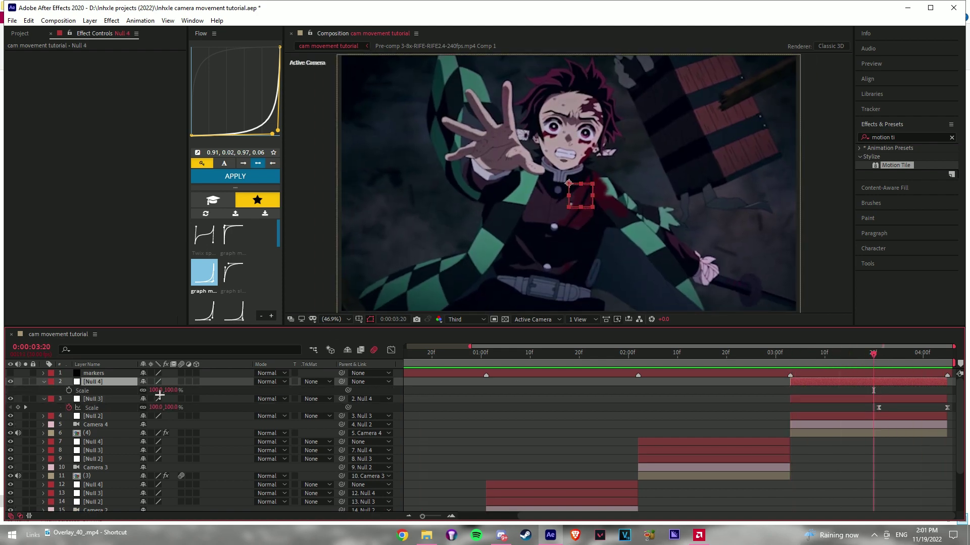
pyautogui.moveTo(161, 391); pyautogui.dragTo(168, 394)
pyautogui.press('p')
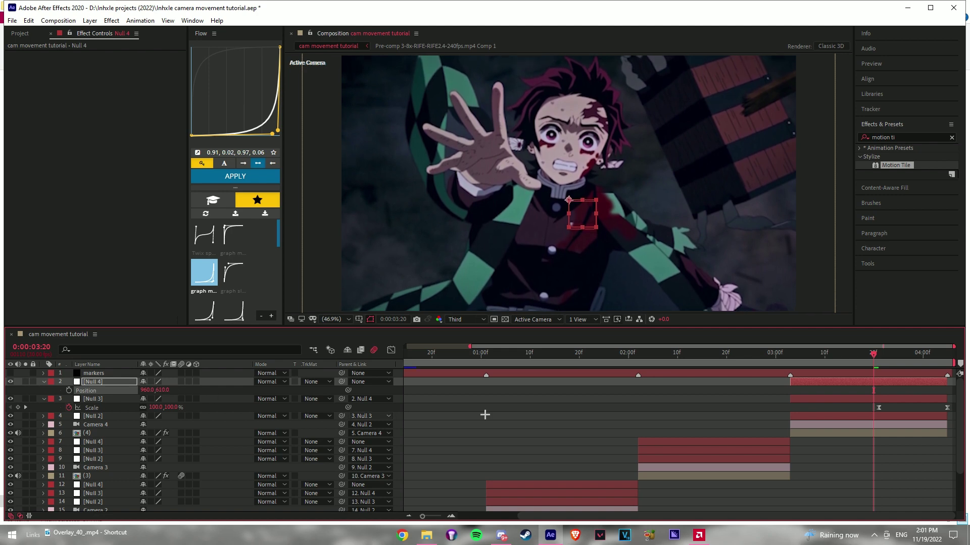
# Enable motion blur on clip (4) and preview the composition with the full timeline in view
pyautogui.moveTo(807, 359); pyautogui.dragTo(791, 356)
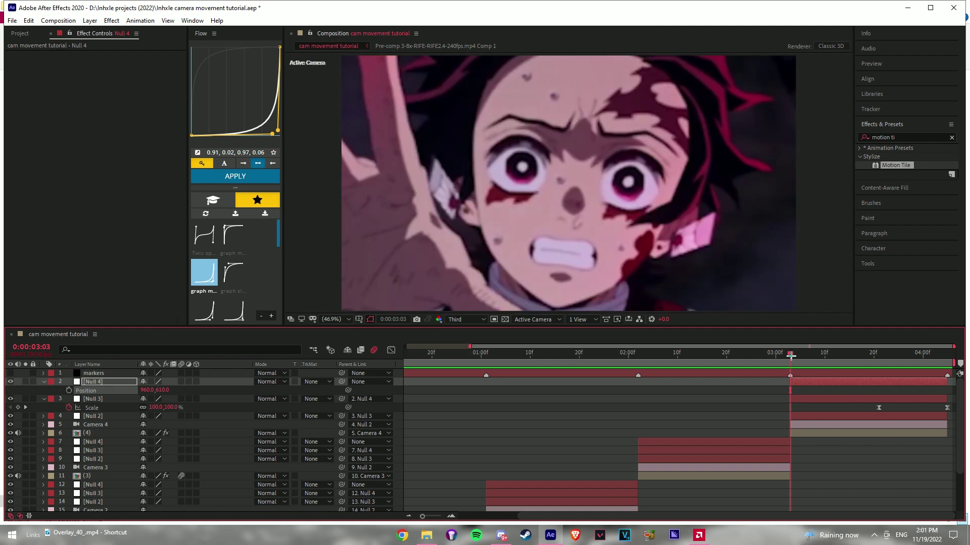
pyautogui.click(222, 434)
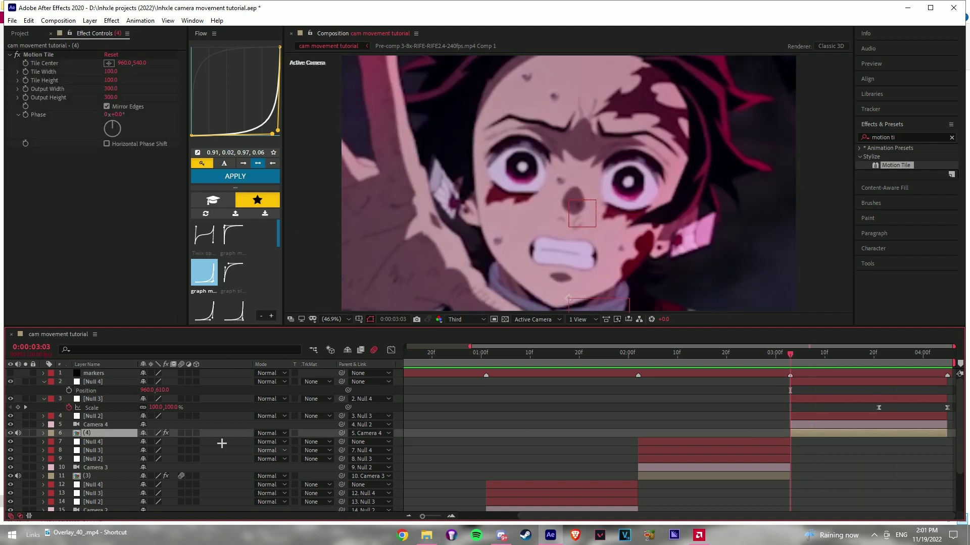
pyautogui.click(181, 433)
pyautogui.moveTo(797, 364); pyautogui.dragTo(686, 354)
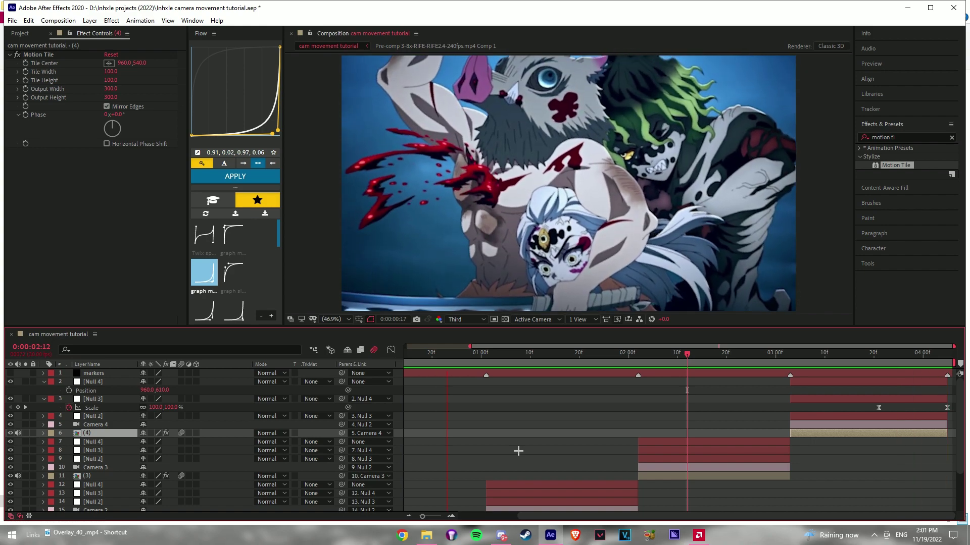
pyautogui.moveTo(423, 516); pyautogui.dragTo(413, 516)
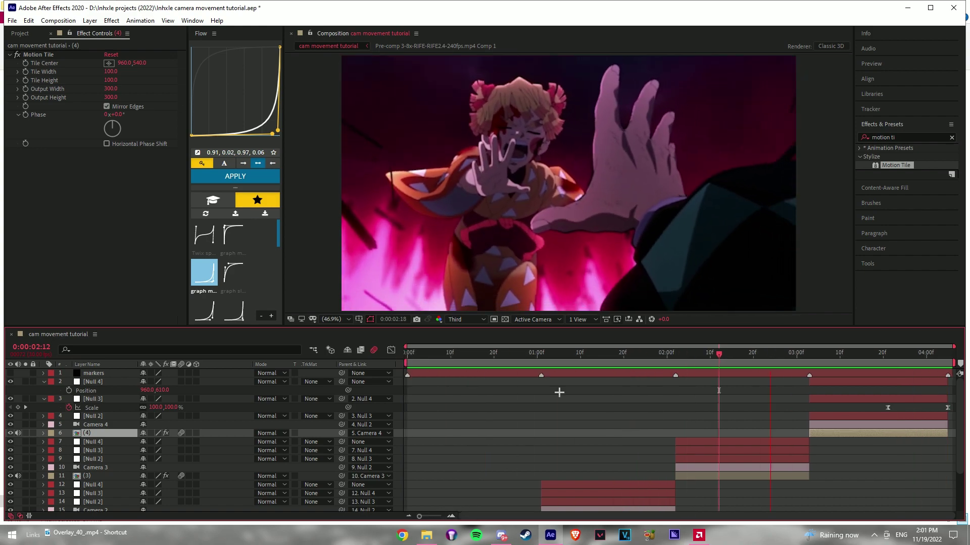
pyautogui.moveTo(435, 362); pyautogui.dragTo(753, 391)
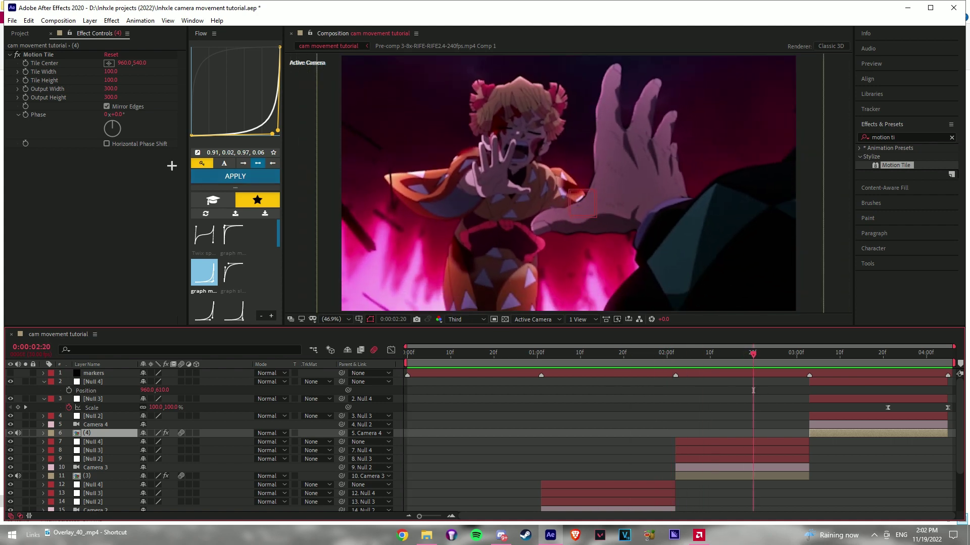
# Try the 0.05, 0.80, 0.22, 1.00 ease curve on clip (3)'s Null 2 scale keyframes, preview it, and reapply 0.00, 0.91, 0.03, 1.00
pyautogui.click(229, 277)
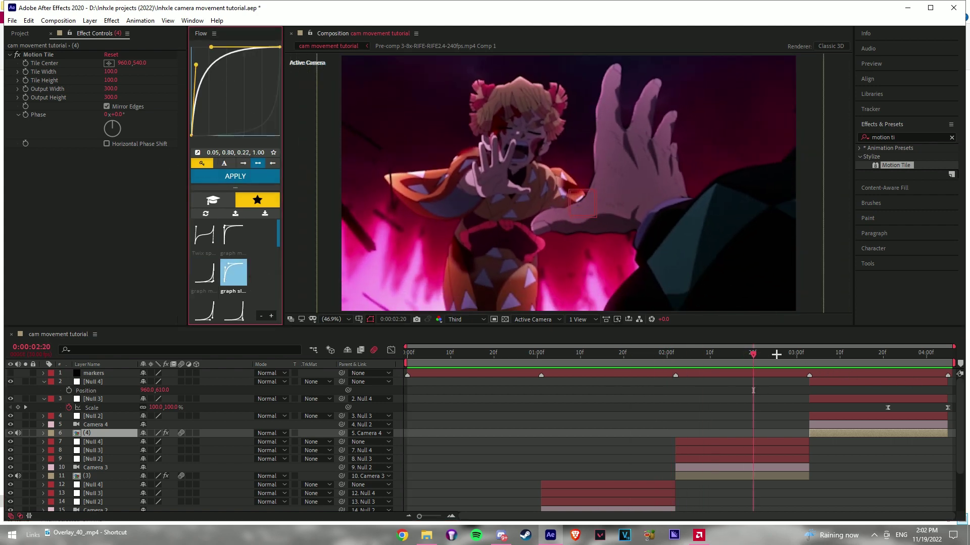
pyautogui.moveTo(776, 354); pyautogui.dragTo(676, 361)
pyautogui.click(686, 457)
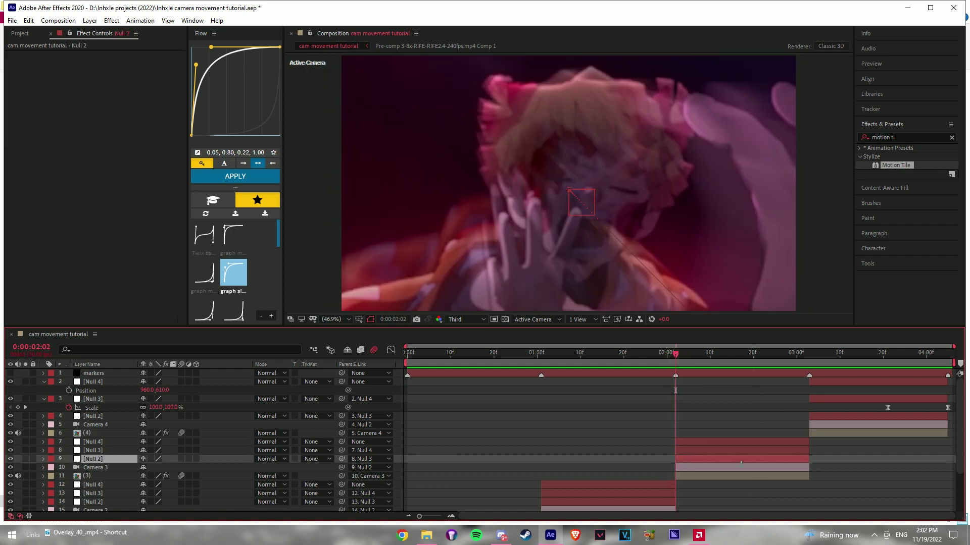
pyautogui.press('s')
pyautogui.moveTo(819, 463); pyautogui.dragTo(666, 465)
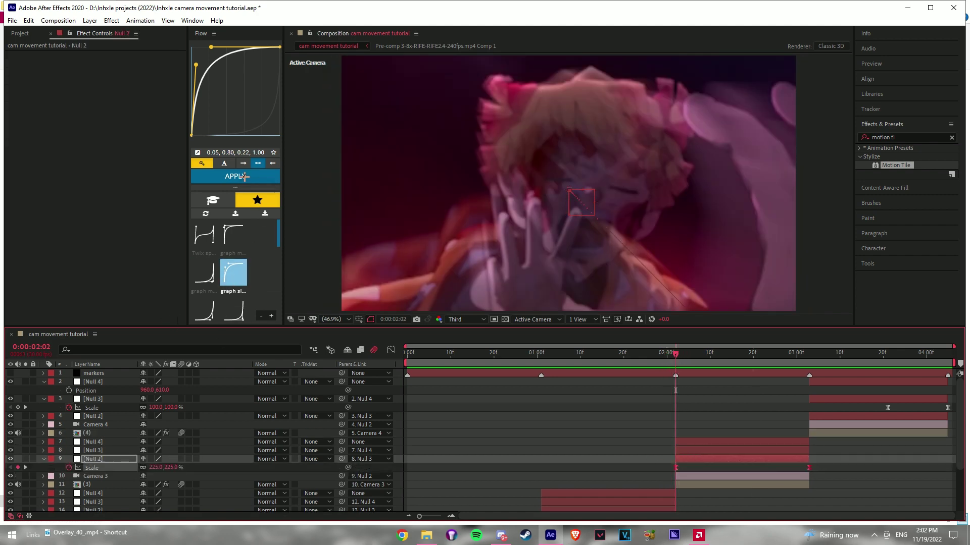
pyautogui.click(244, 177)
pyautogui.click(586, 352)
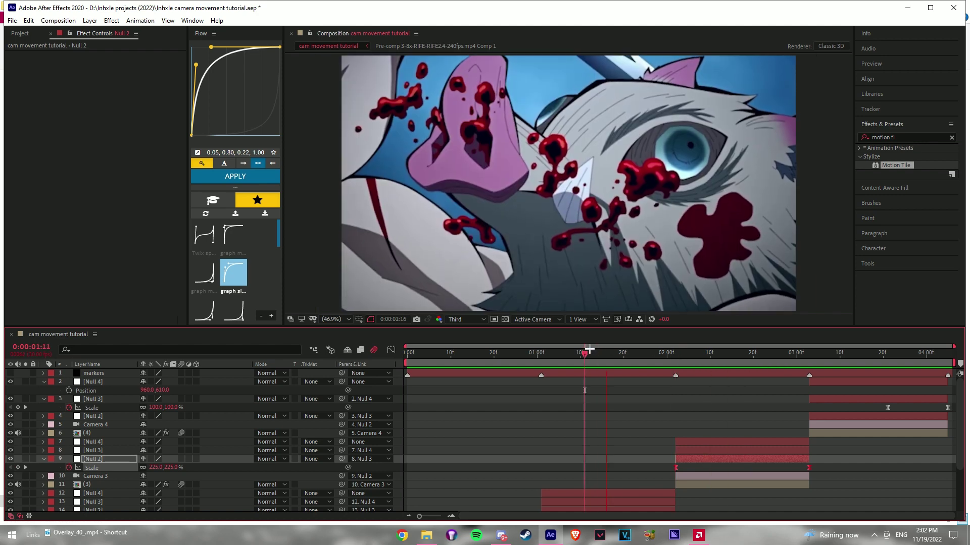
pyautogui.moveTo(586, 352); pyautogui.dragTo(675, 366)
pyautogui.click(234, 234)
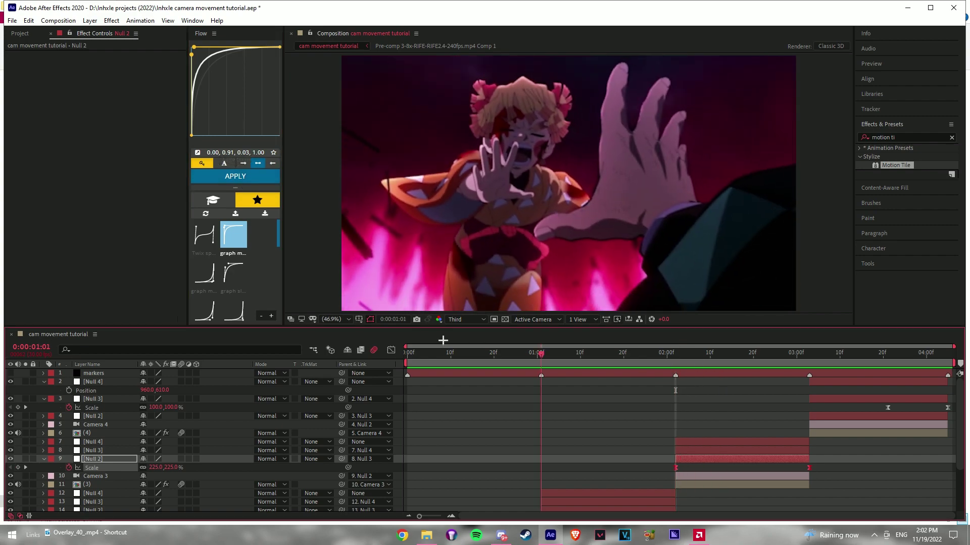
# Play the composition from the start and review the camera movements and transitions across all four clips
pyautogui.press('Home')
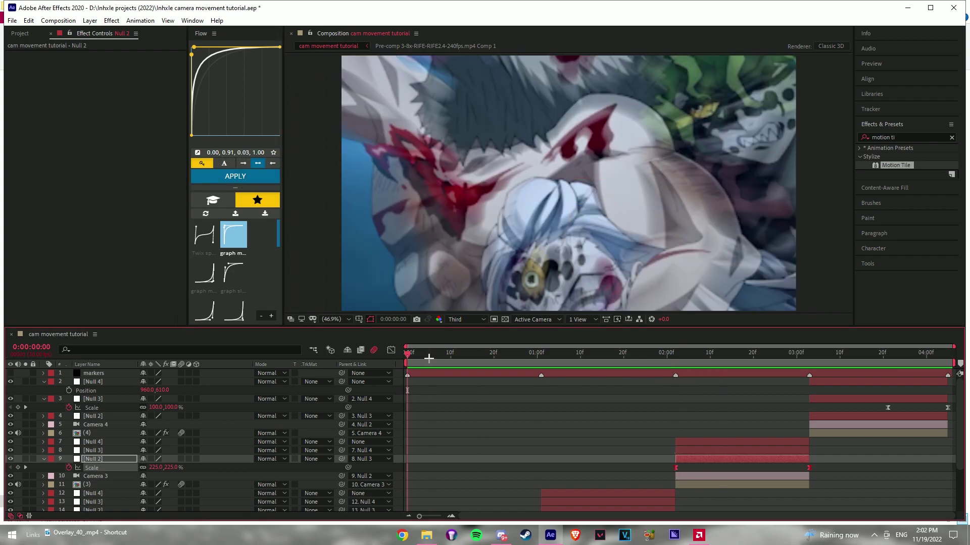
pyautogui.press('space')
pyautogui.press('space')
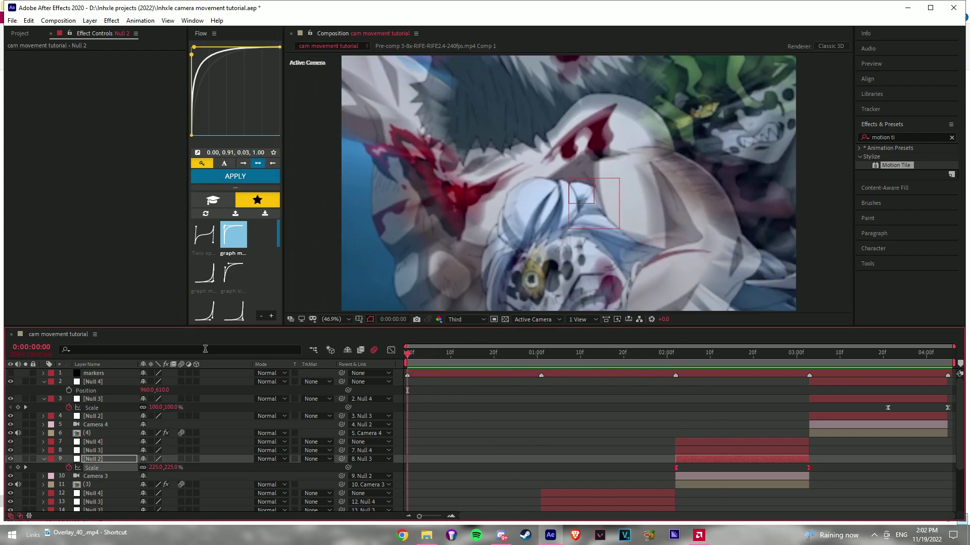
pyautogui.press('space')
pyautogui.press('space')
pyautogui.moveTo(407, 356); pyautogui.dragTo(685, 395)
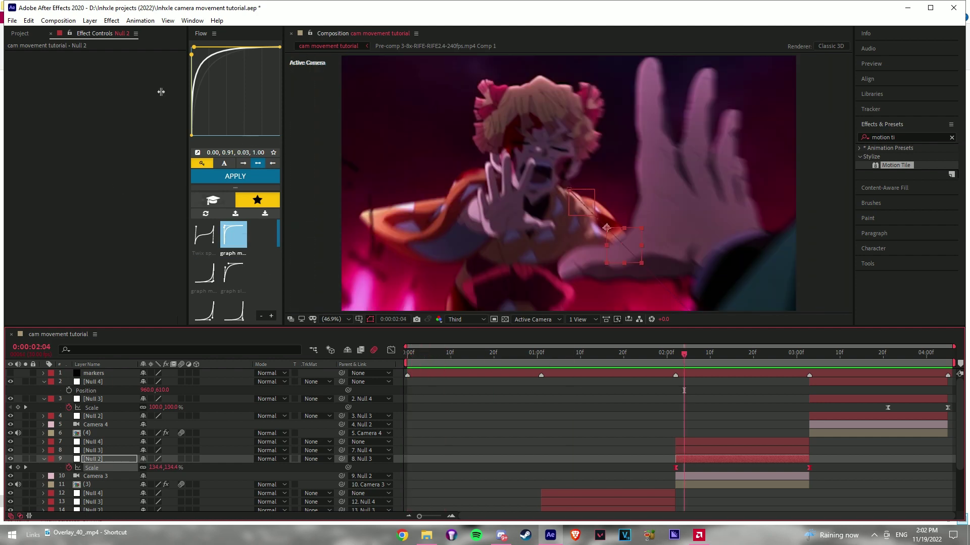
pyautogui.press('space')
pyautogui.press('space')
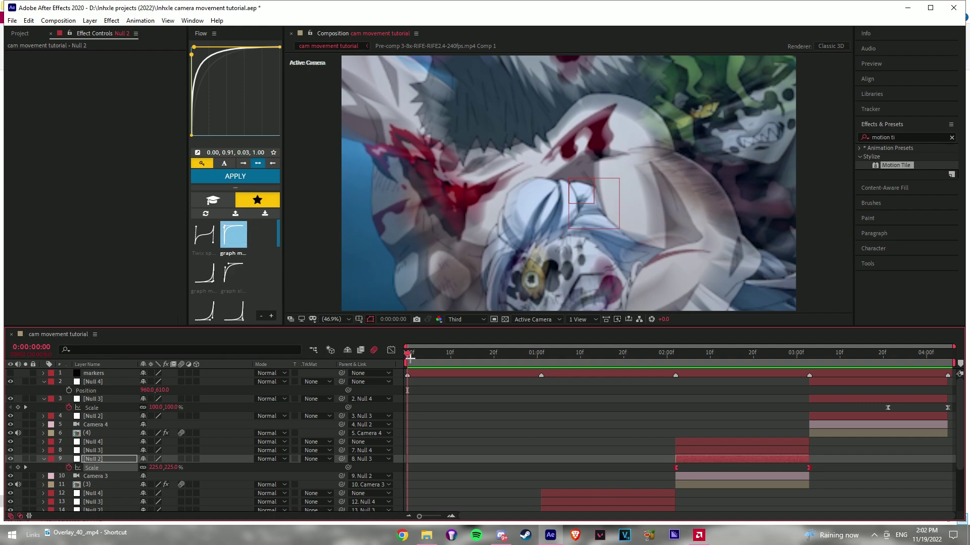
pyautogui.press('space')
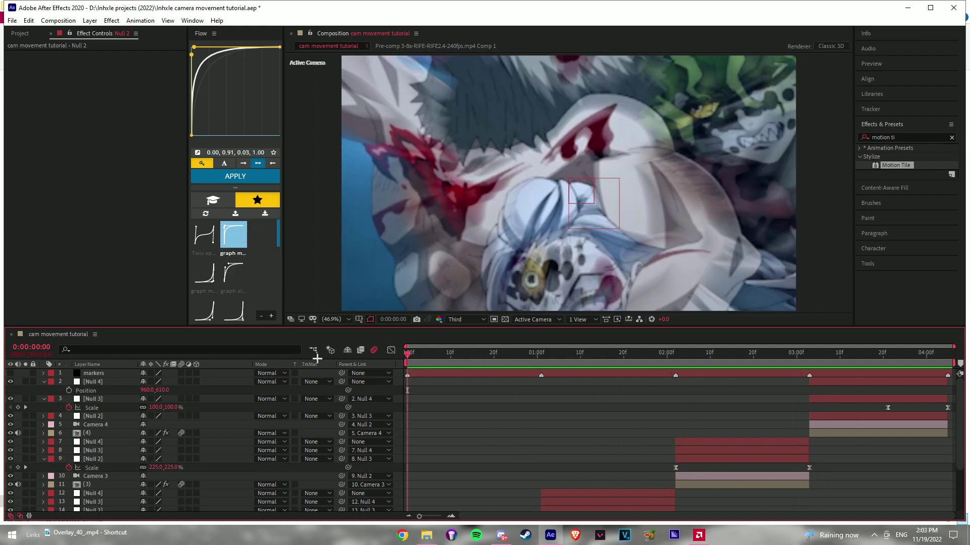
pyautogui.press('space')
pyautogui.press('space')
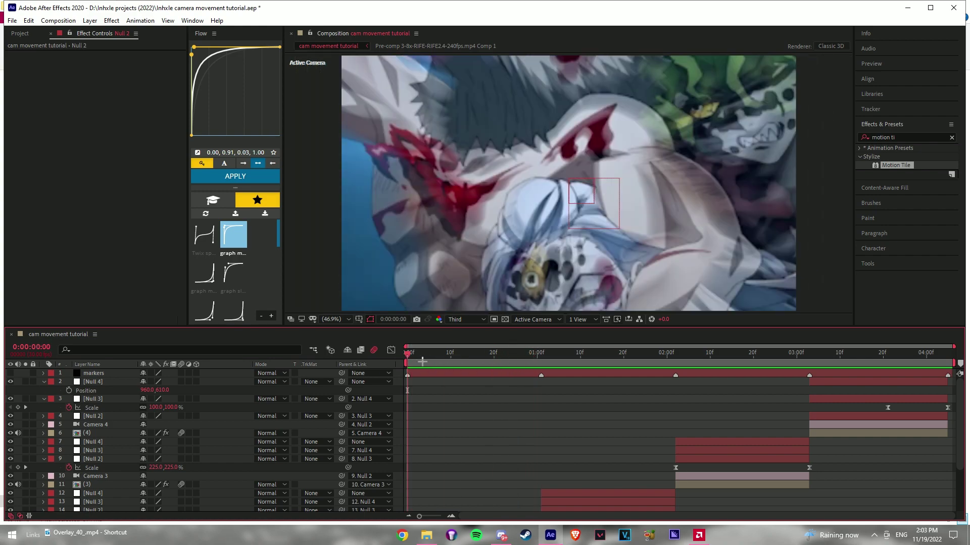